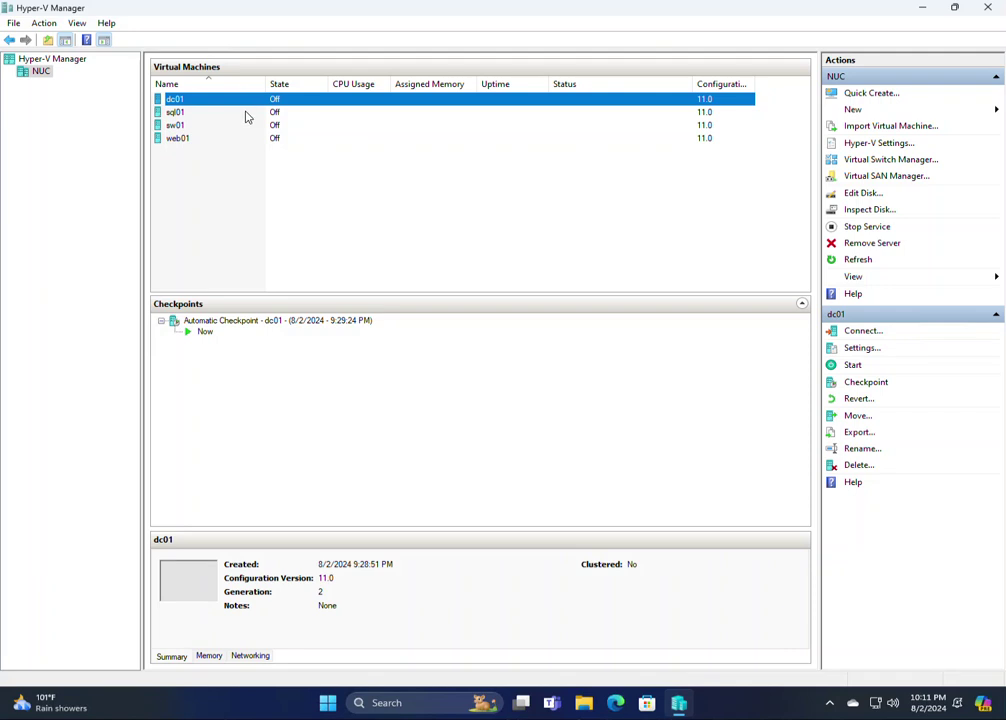
Check the sql01, sw01 and web01 VMs, then bring up dc01's context menu
left_click(245, 113)
left_click(244, 126)
left_click(242, 139)
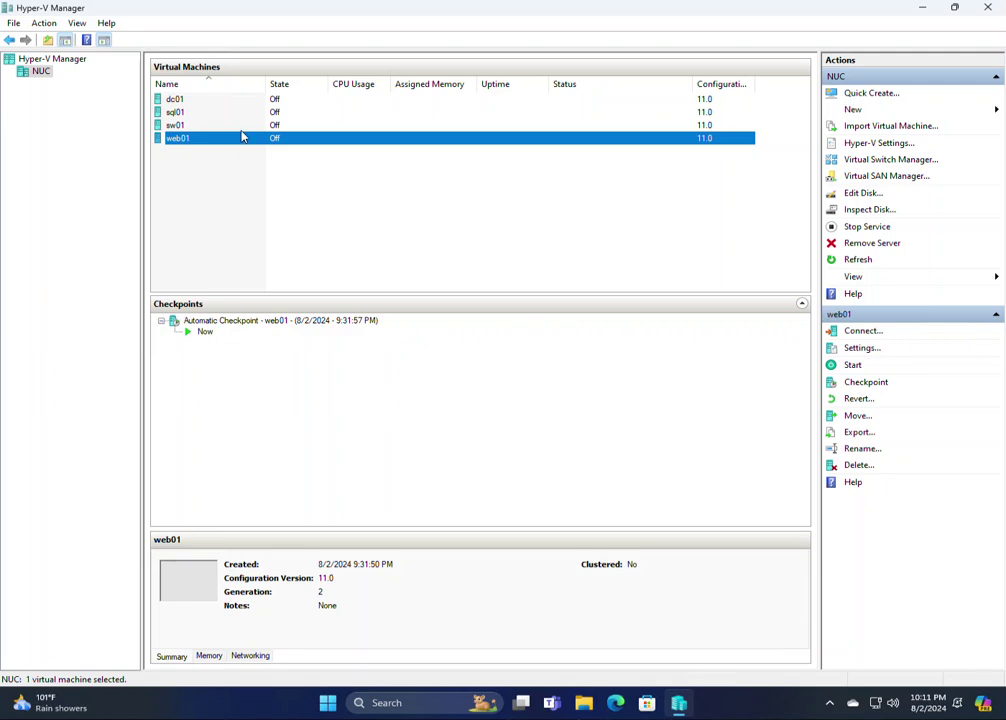
left_click(242, 126)
left_click(243, 113)
left_click(244, 101)
right_click(246, 104)
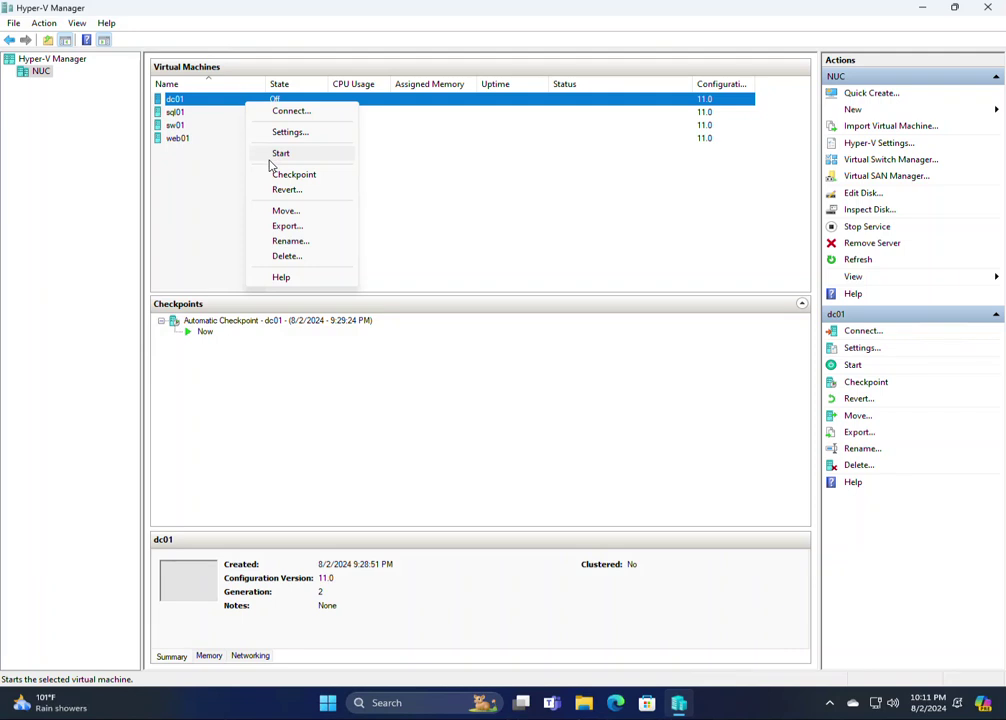
Connect to dc01 and start it, continuing from its last saved state
left_click(281, 112)
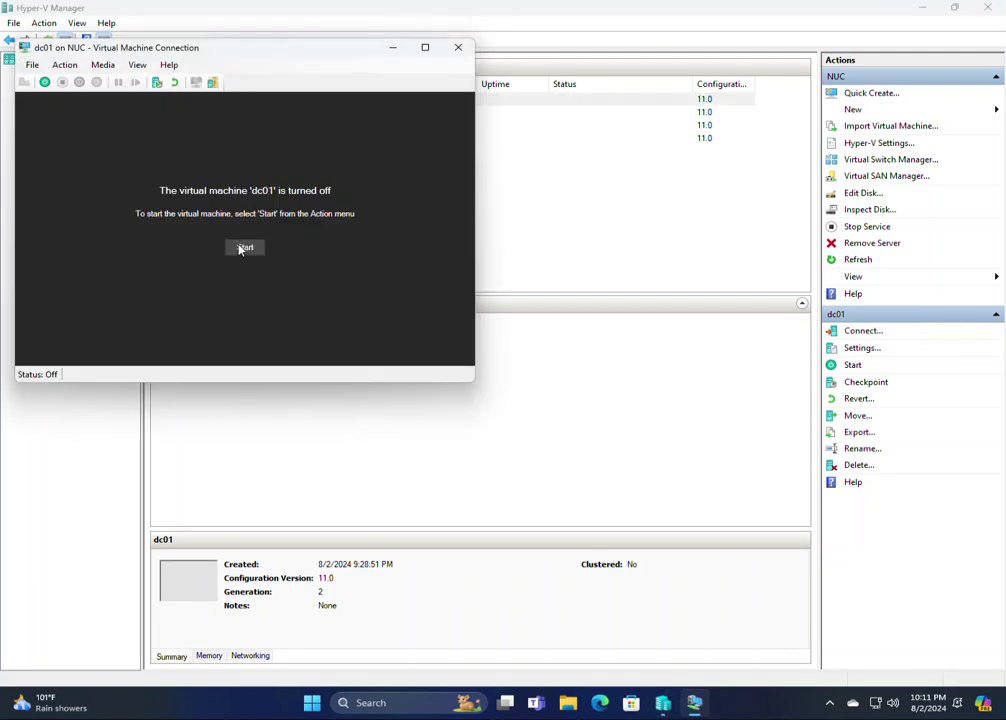
left_click(243, 248)
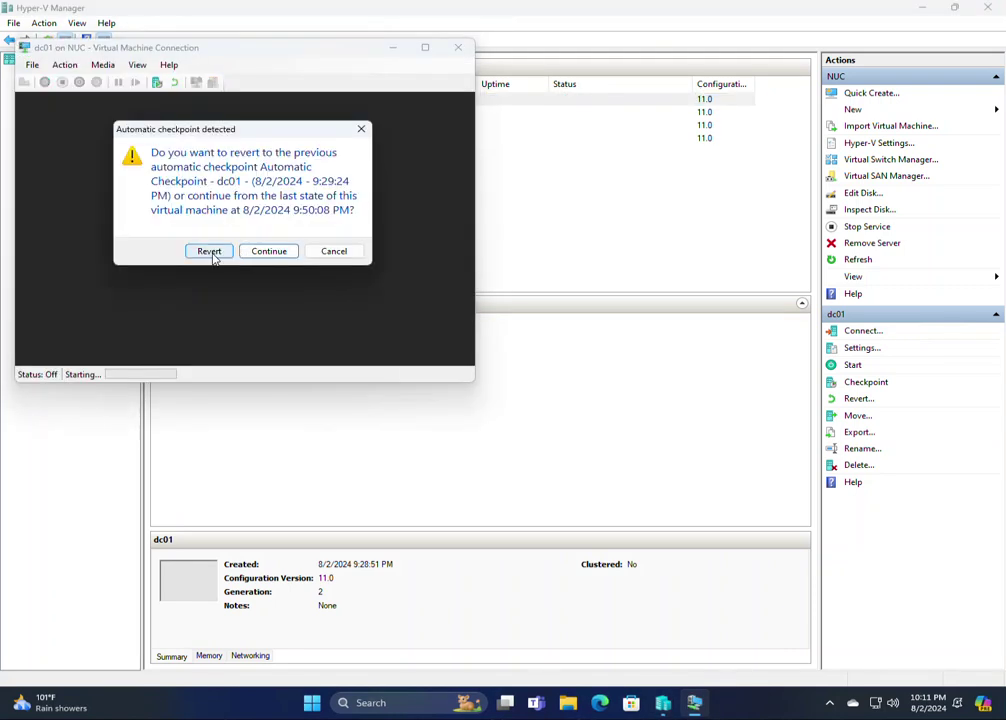
left_click(264, 252)
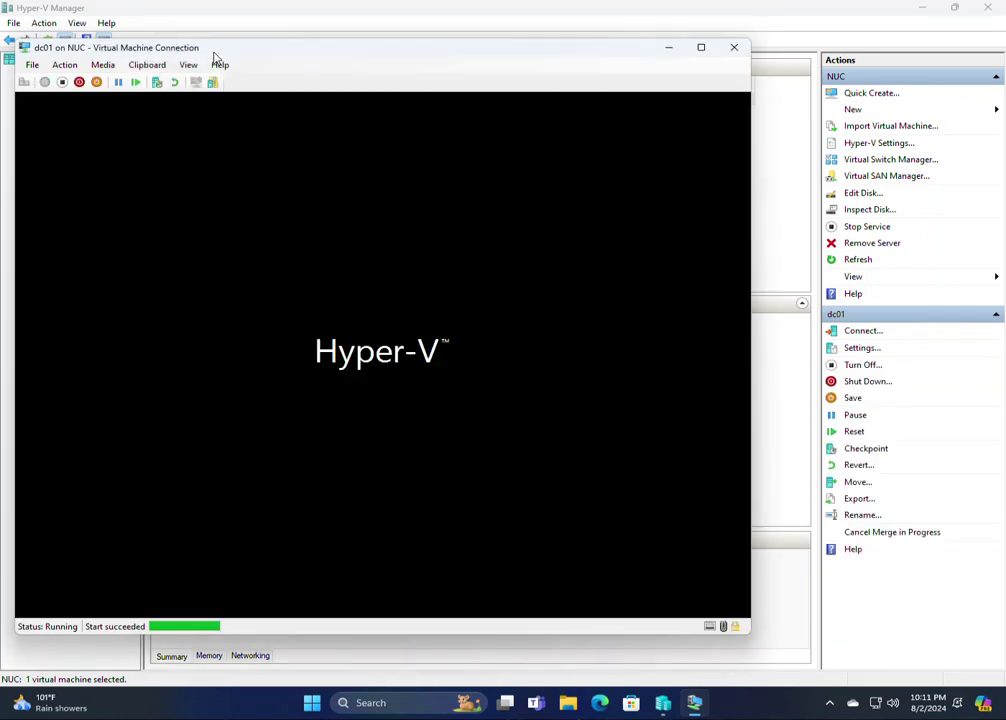
Connect the console at 1366x768 and sign in with the Administrator password
left_click_drag(213, 57, 366, 64)
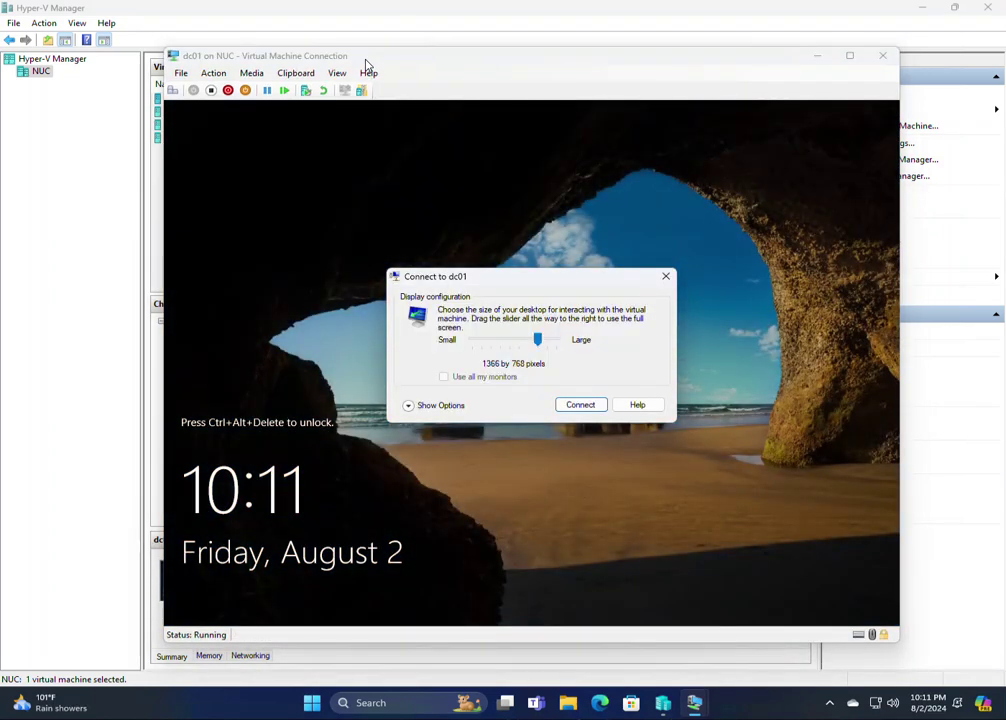
left_click(574, 409)
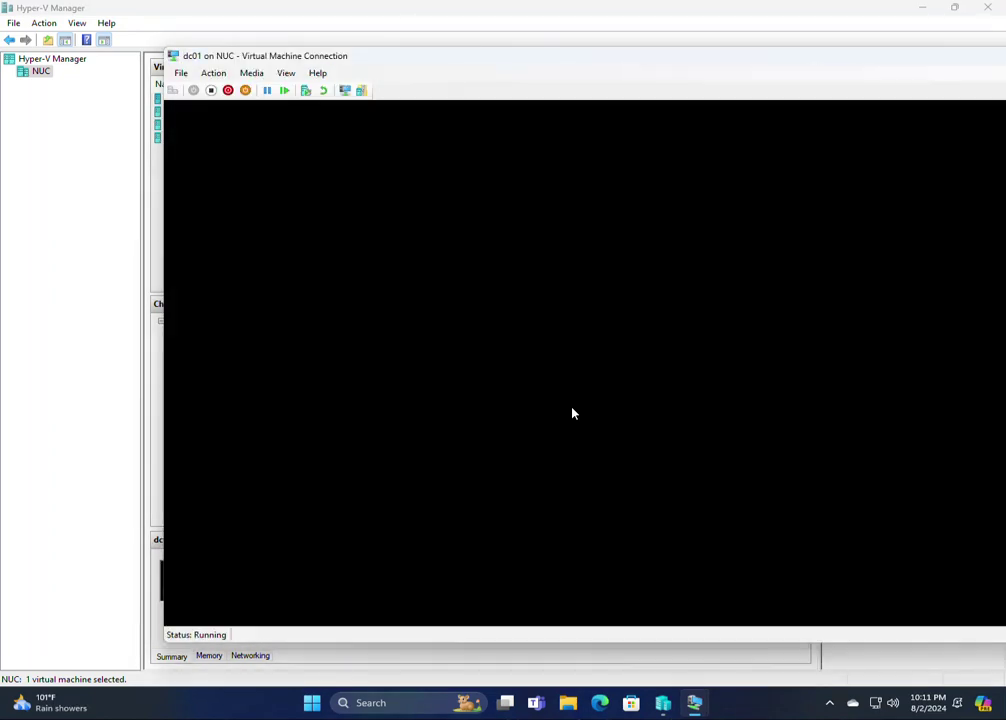
left_click_drag(303, 64, 150, 65)
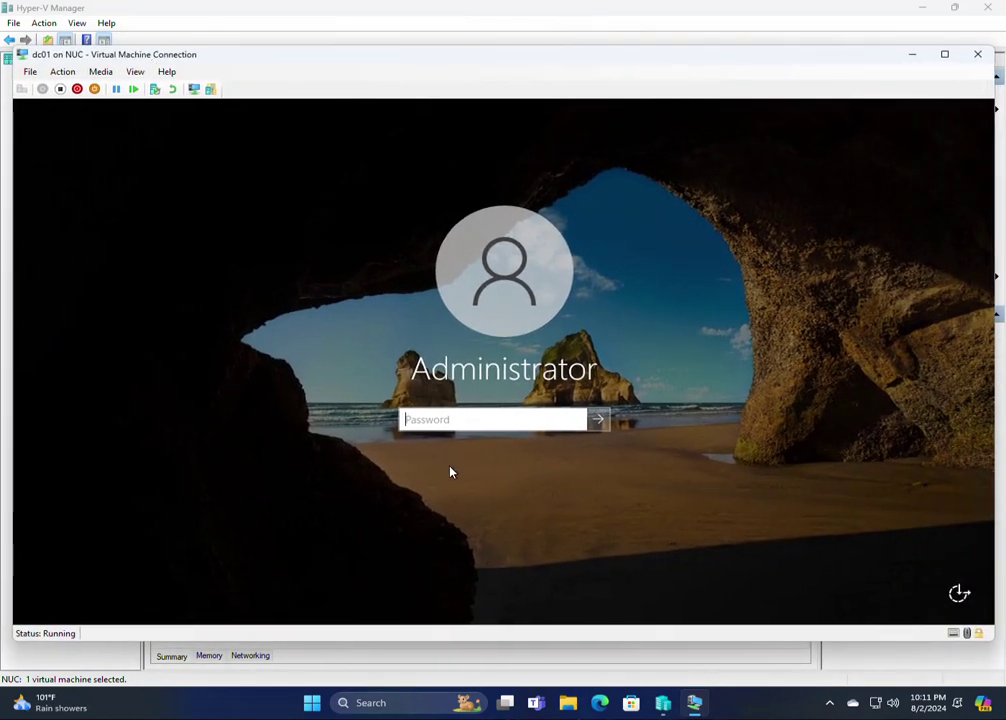
type("************")
key("Return")
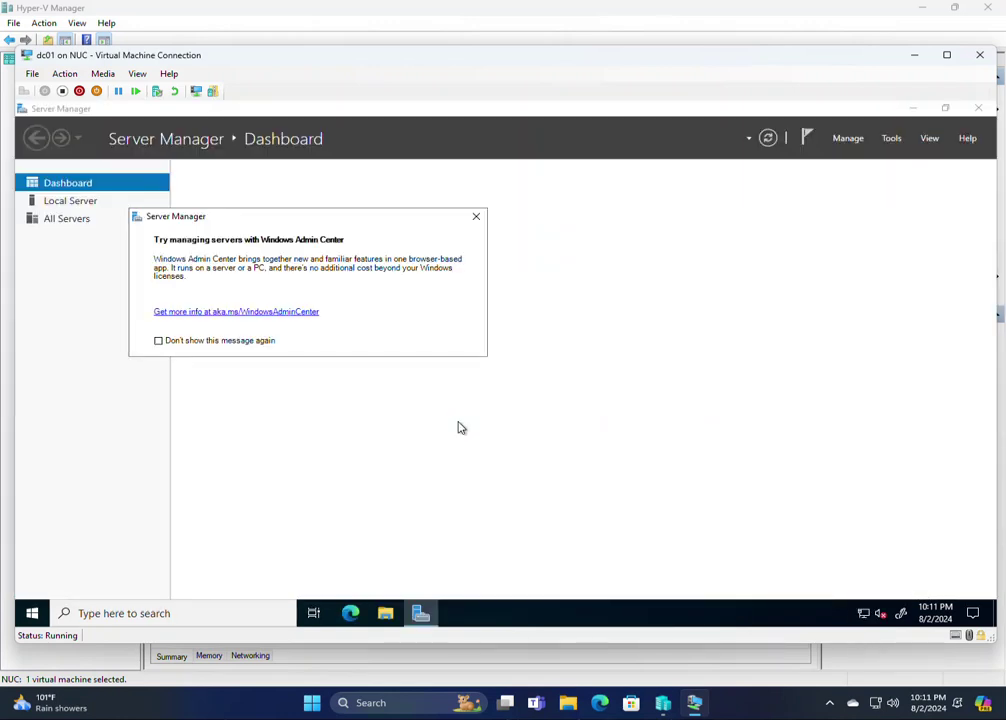
Dismiss the Admin Center notice permanently and go to the Local Server page
left_click(190, 341)
left_click(476, 217)
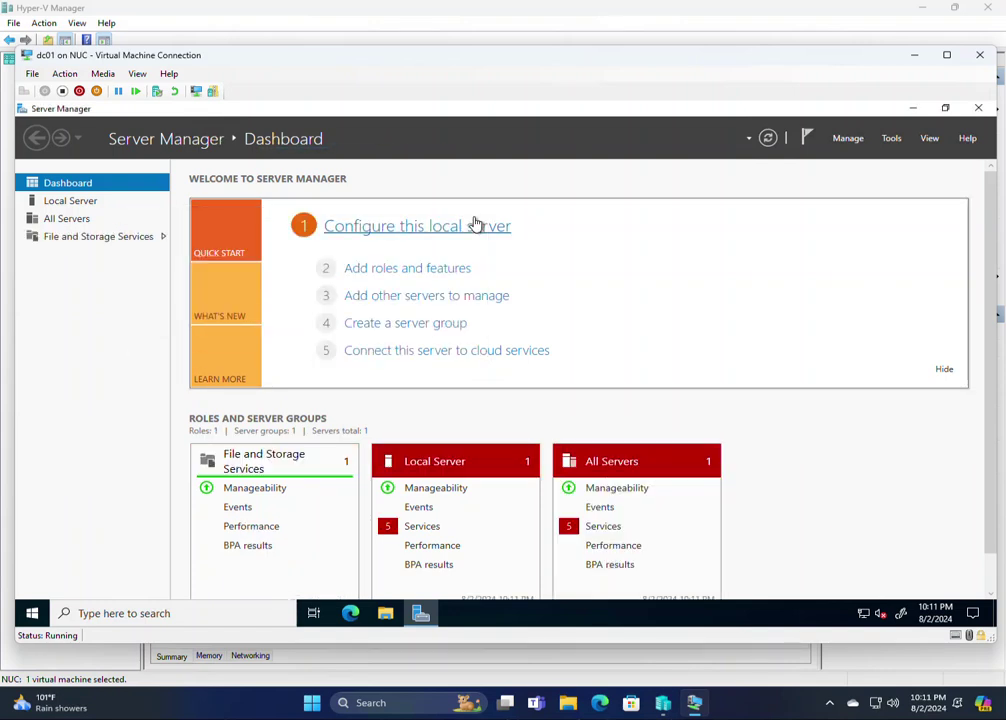
left_click(431, 228)
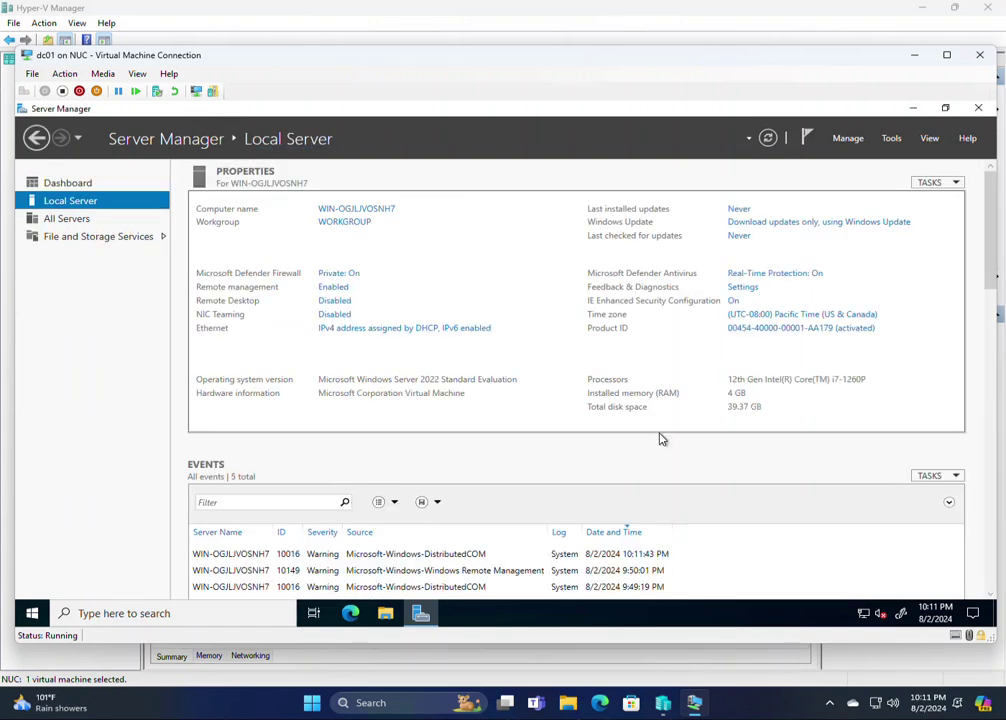
Change the server's time zone to (UTC-07:00) Arizona
left_click(773, 318)
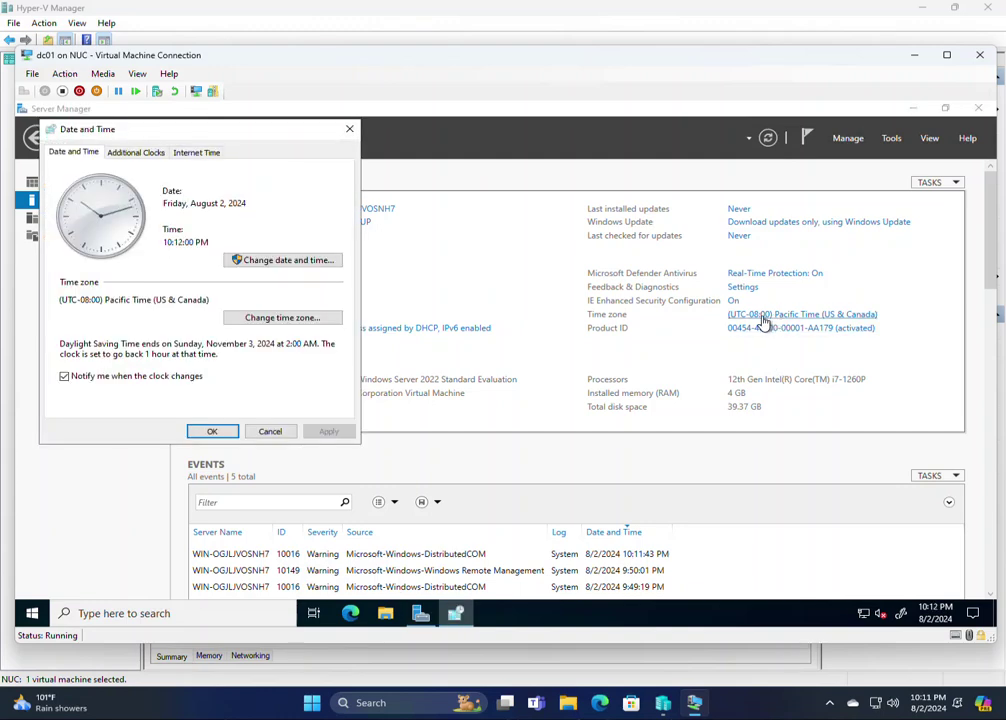
left_click(287, 318)
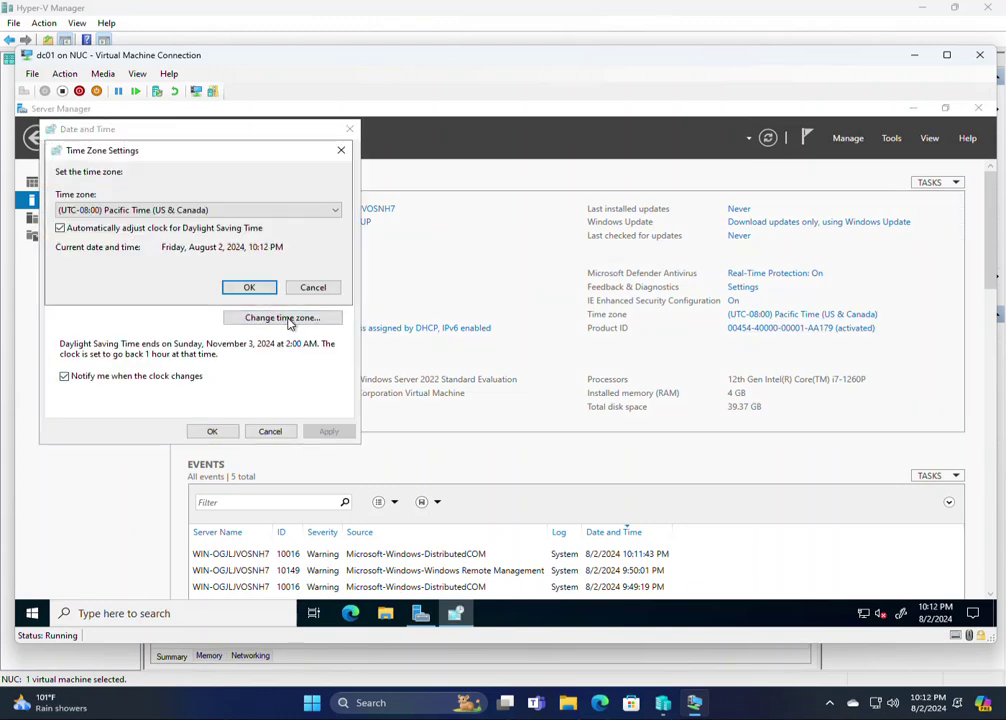
left_click(233, 210)
left_click(216, 236)
left_click(249, 287)
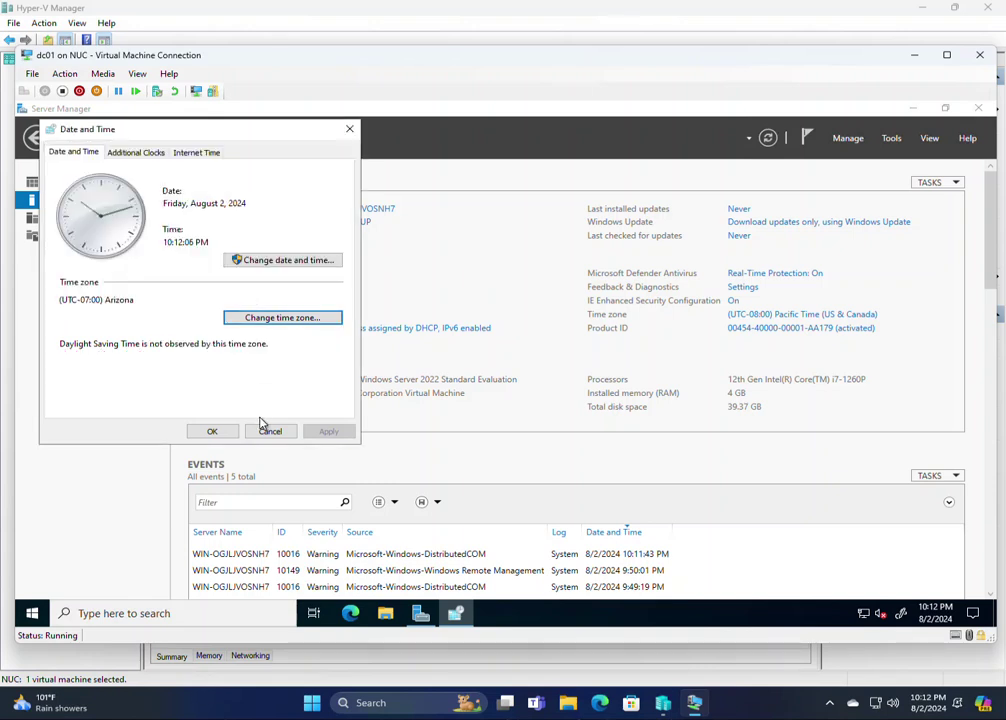
left_click(212, 431)
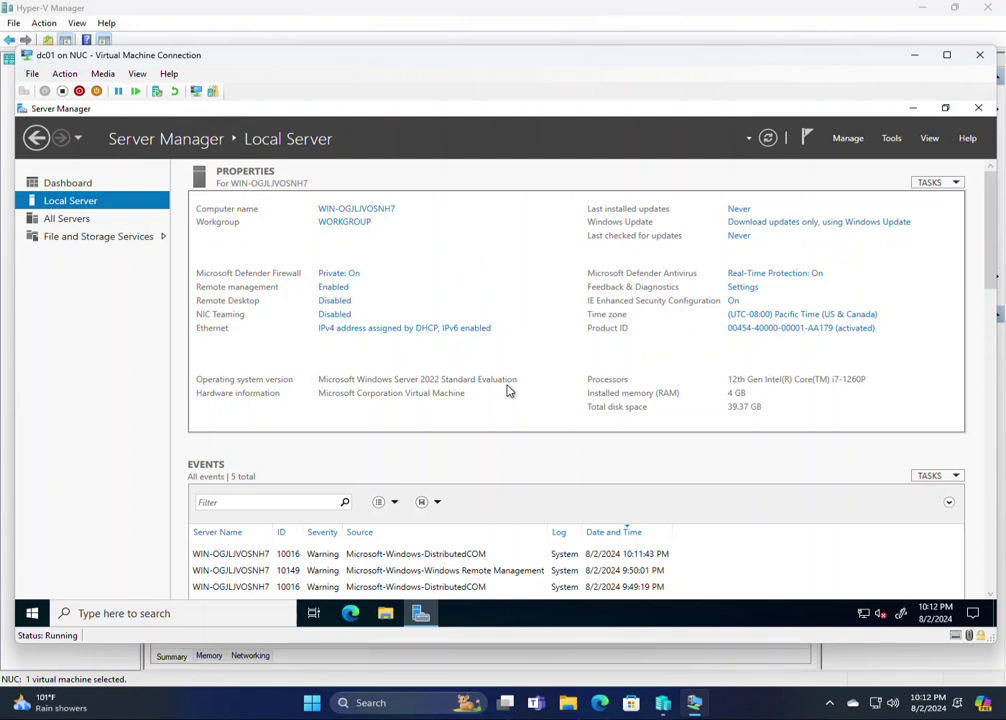
left_click(370, 337)
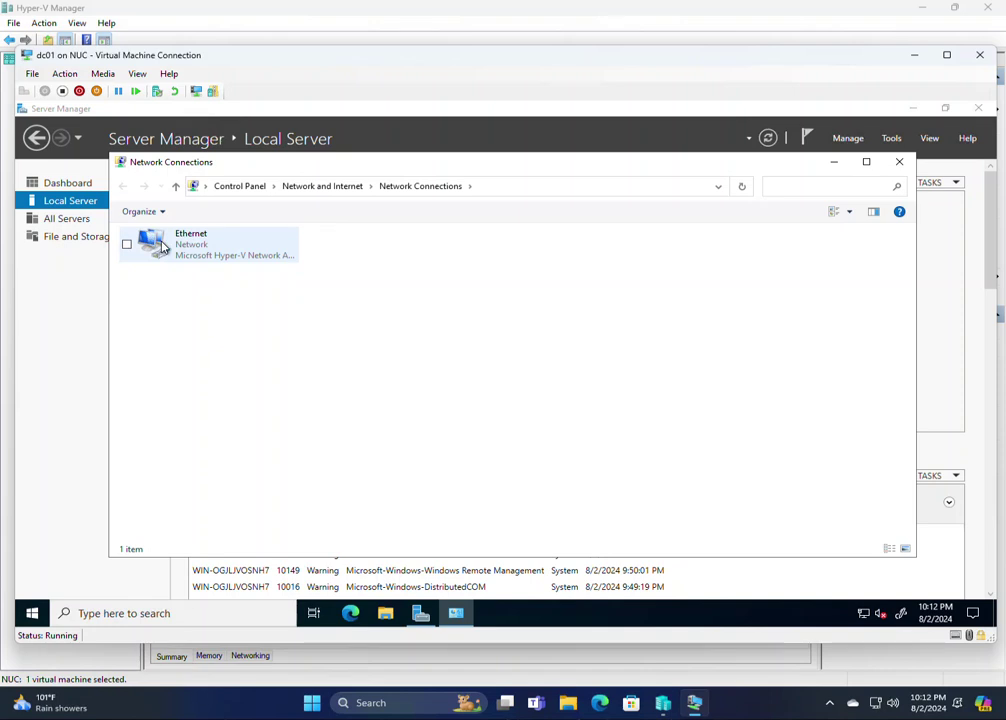
Give Ethernet static IPv4 192.168.167.210, mask 255.255.255.0, gateway 192.168.167.1
right_click(160, 245)
left_click(134, 370)
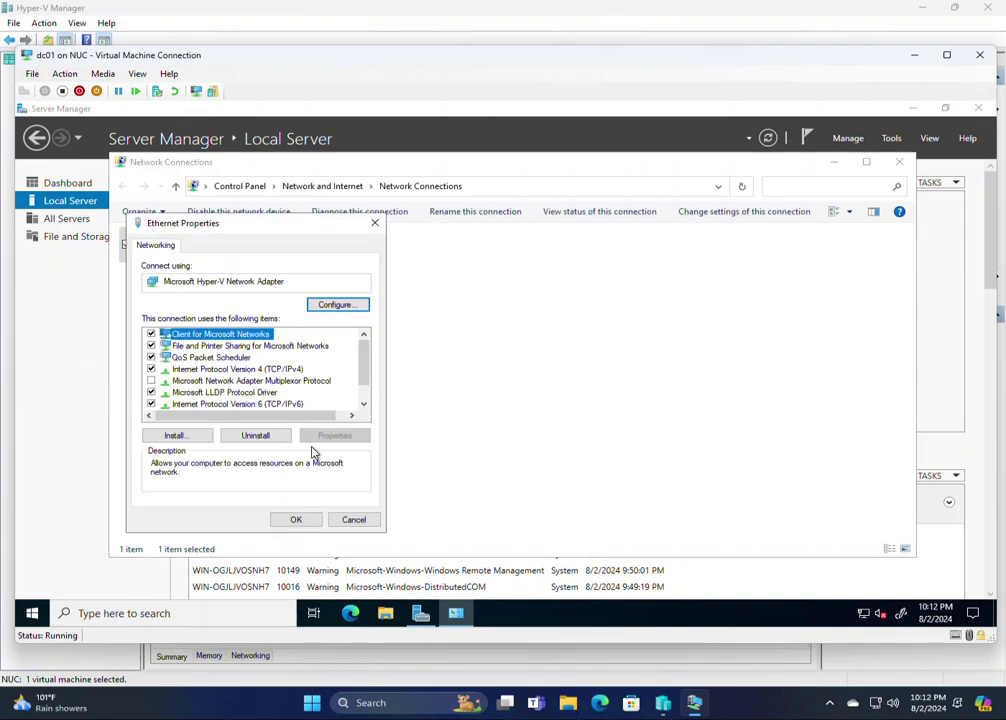
left_click(270, 369)
left_click(334, 436)
left_click(256, 377)
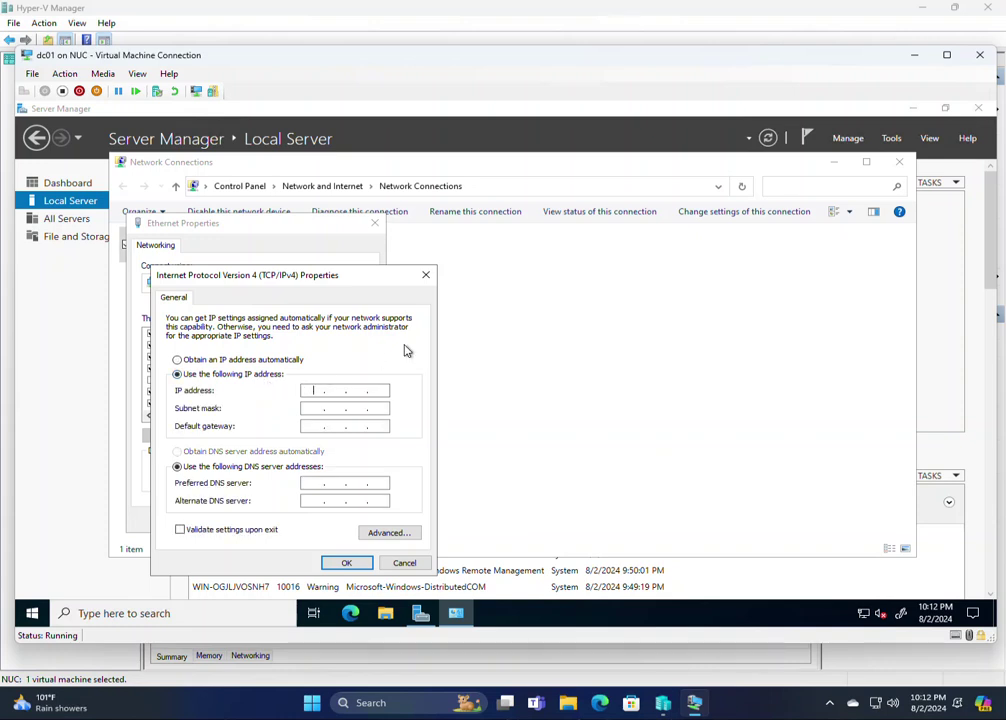
type("192 . 168 . 167 . 210")
key("Tab")
key("Tab")
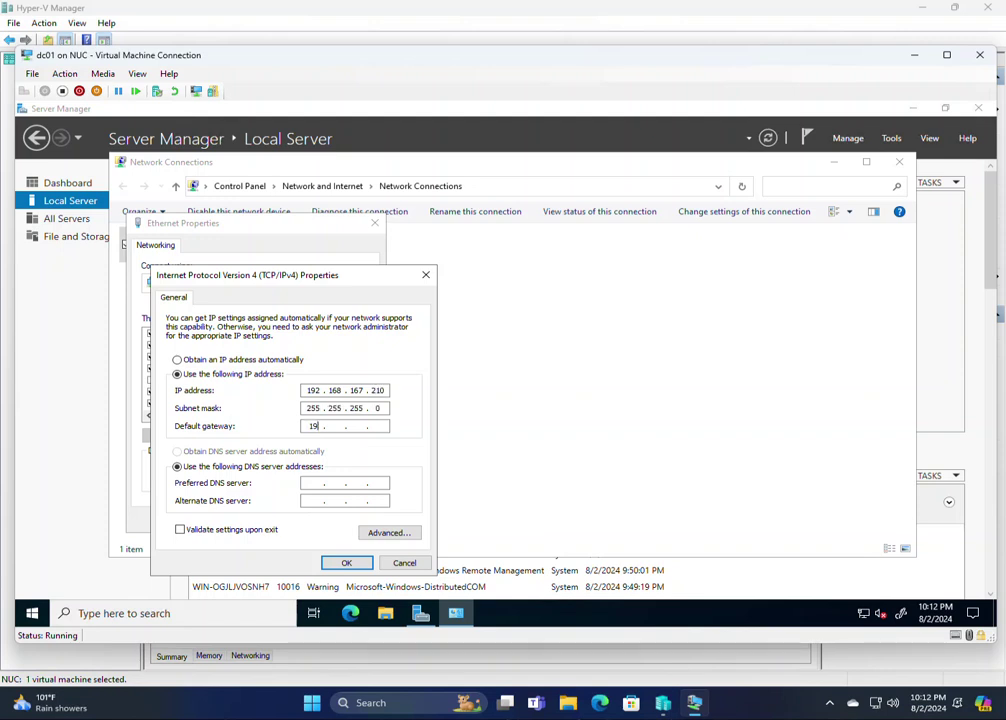
type("192 . 168 . 167")
key("Tab")
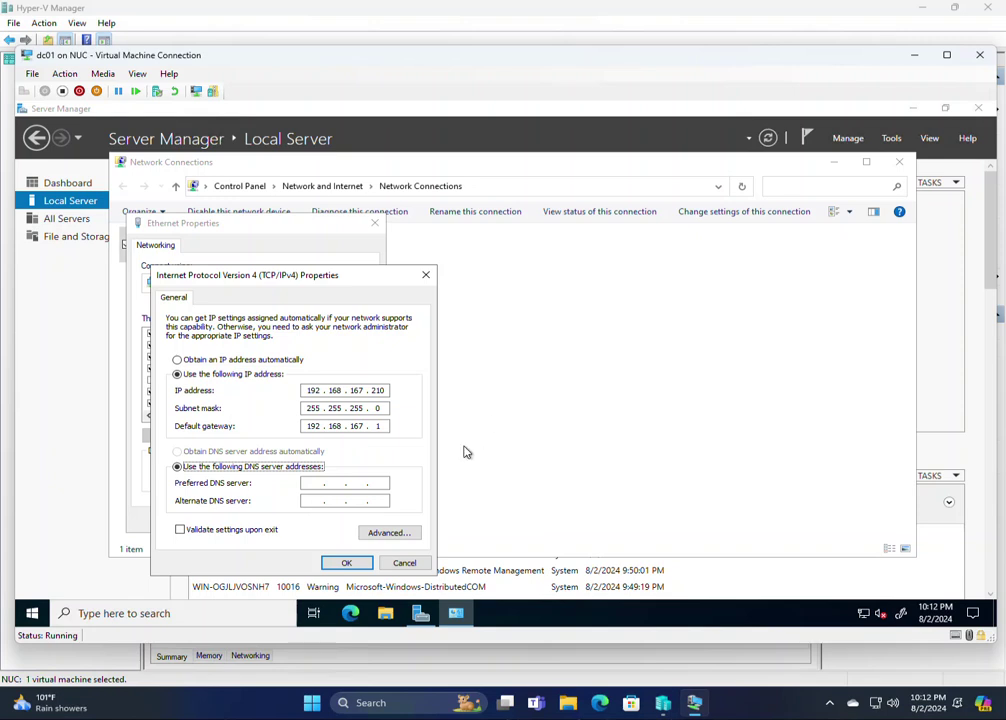
Set DNS servers 4.2.2.2 and 127.0.0.1 and save the adapter settings
left_click(316, 483)
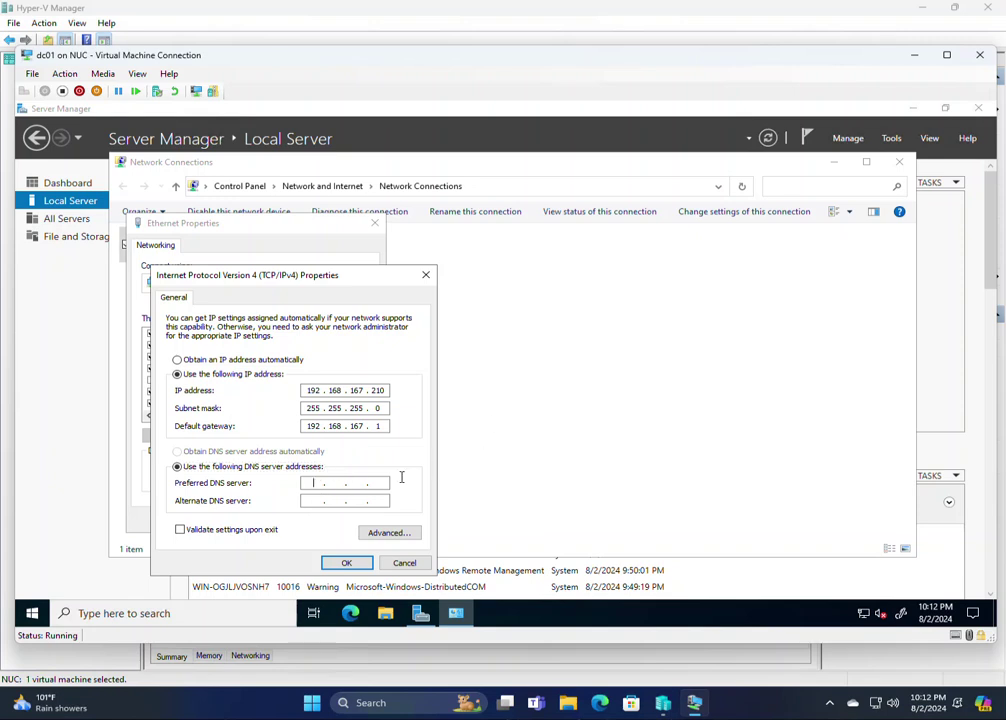
type("4.2.2.2")
left_click(314, 500)
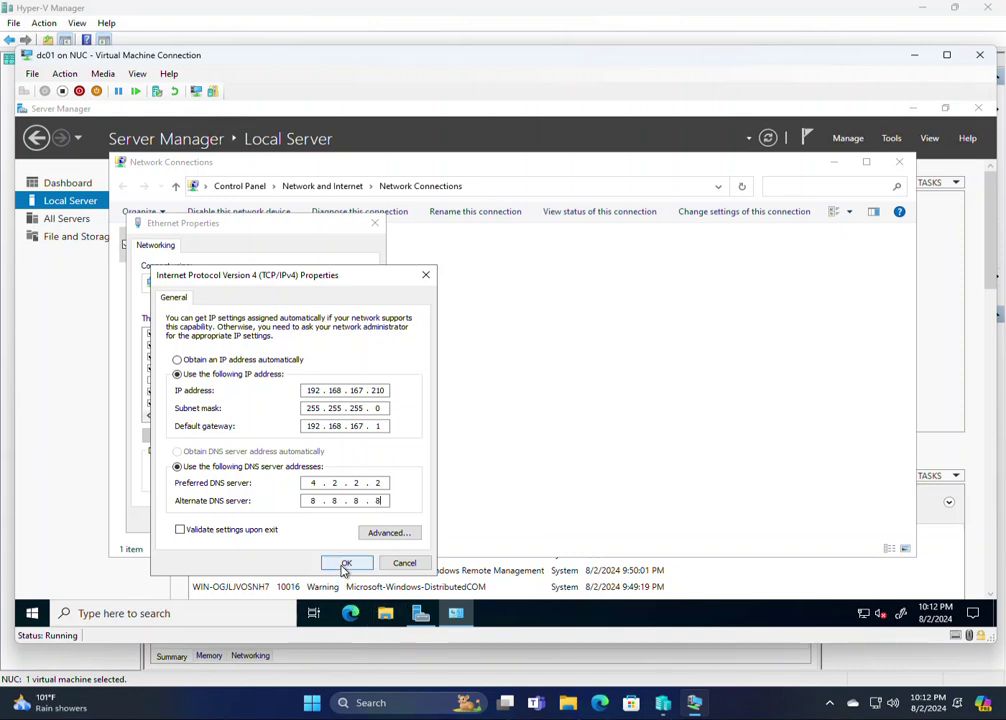
double_click(314, 500)
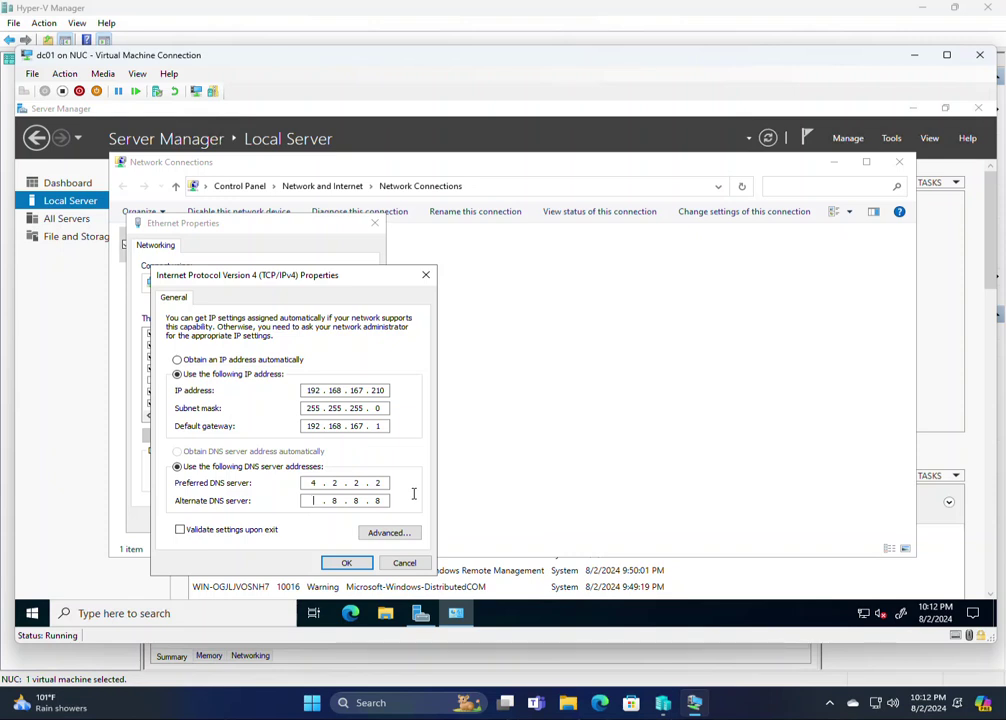
type("1270.0.1")
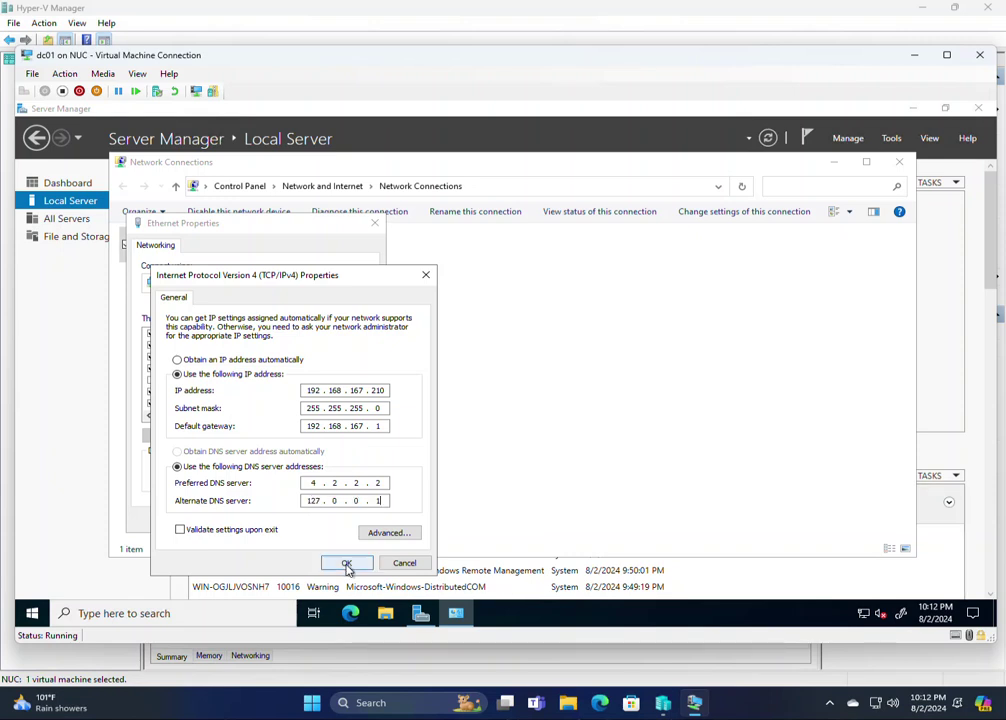
left_click(346, 563)
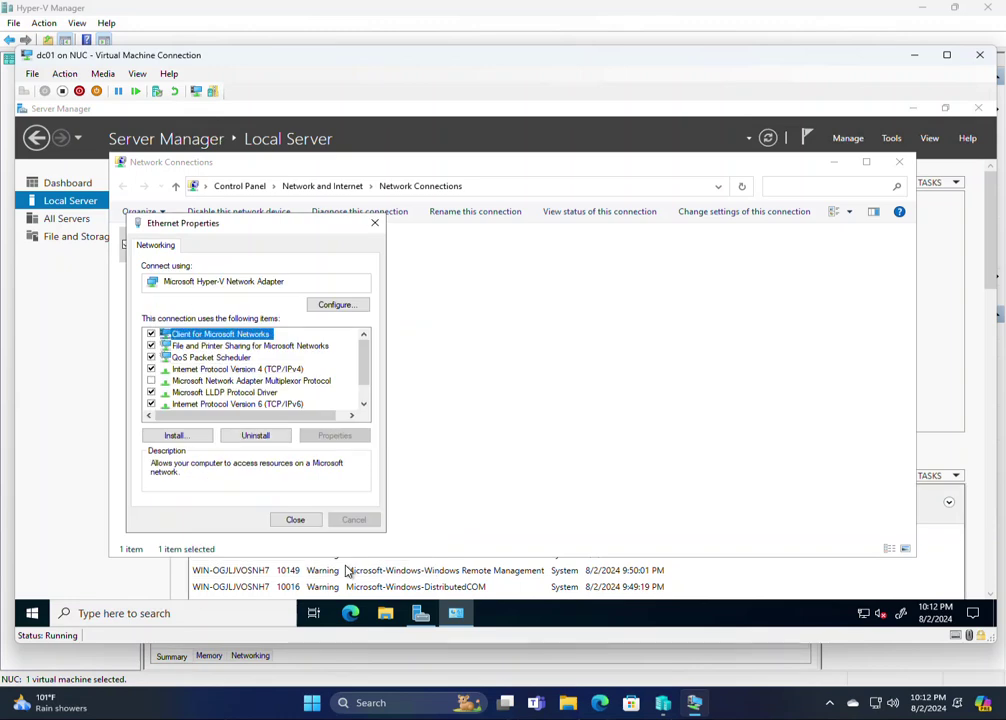
left_click(296, 524)
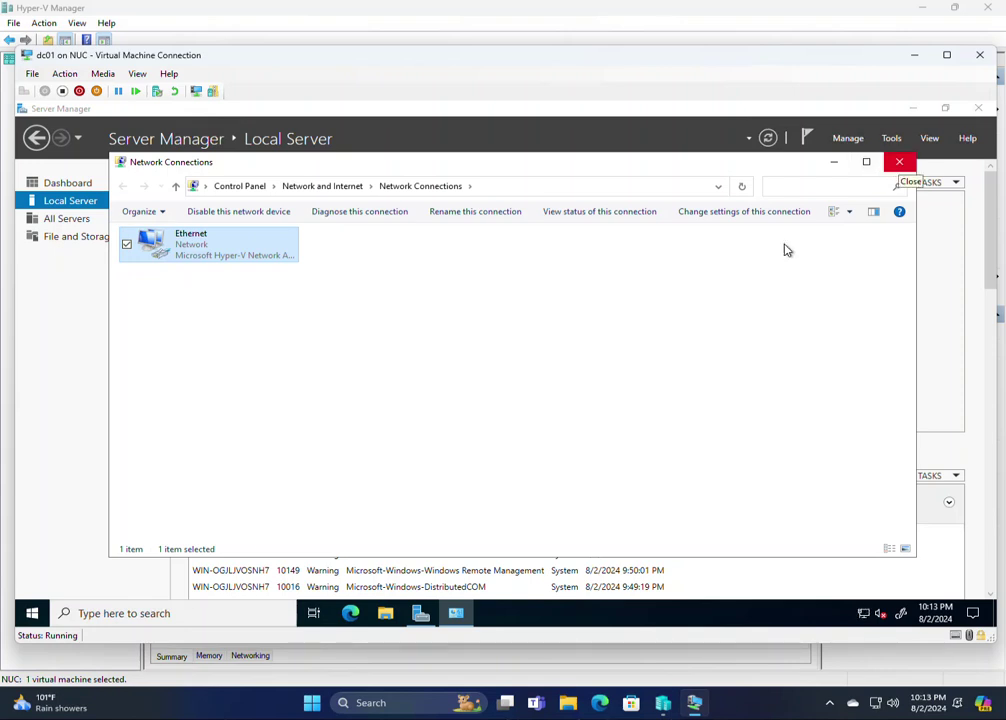
Run ipconfig in a Command Prompt to check the current addressing
left_click(33, 614)
type("cmd")
key("Return")
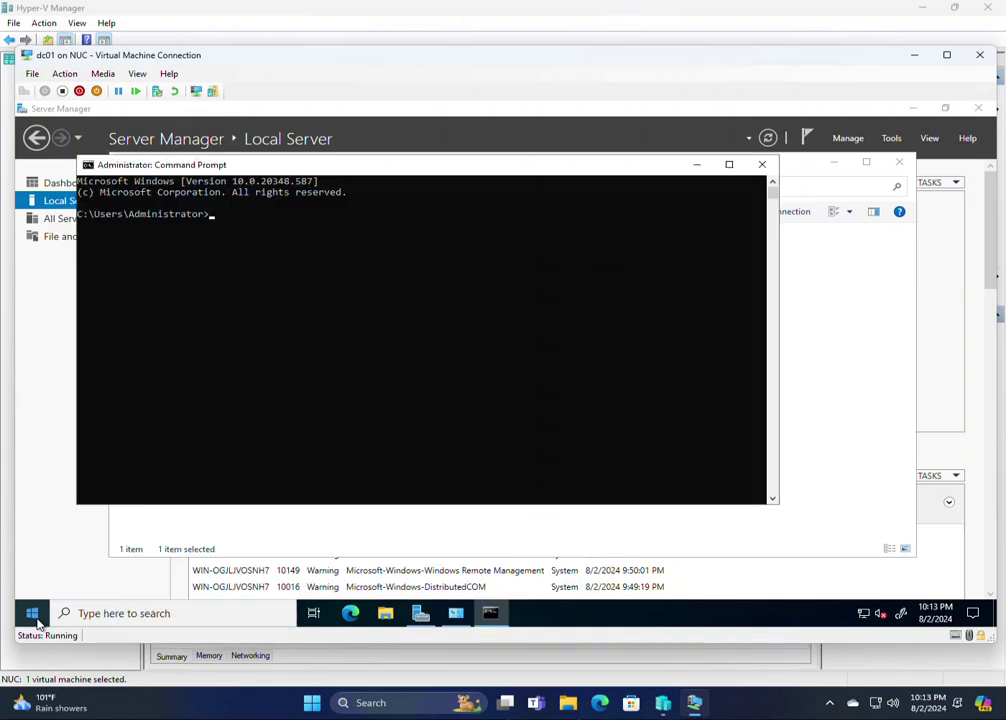
type("ipconfig")
key("Return")
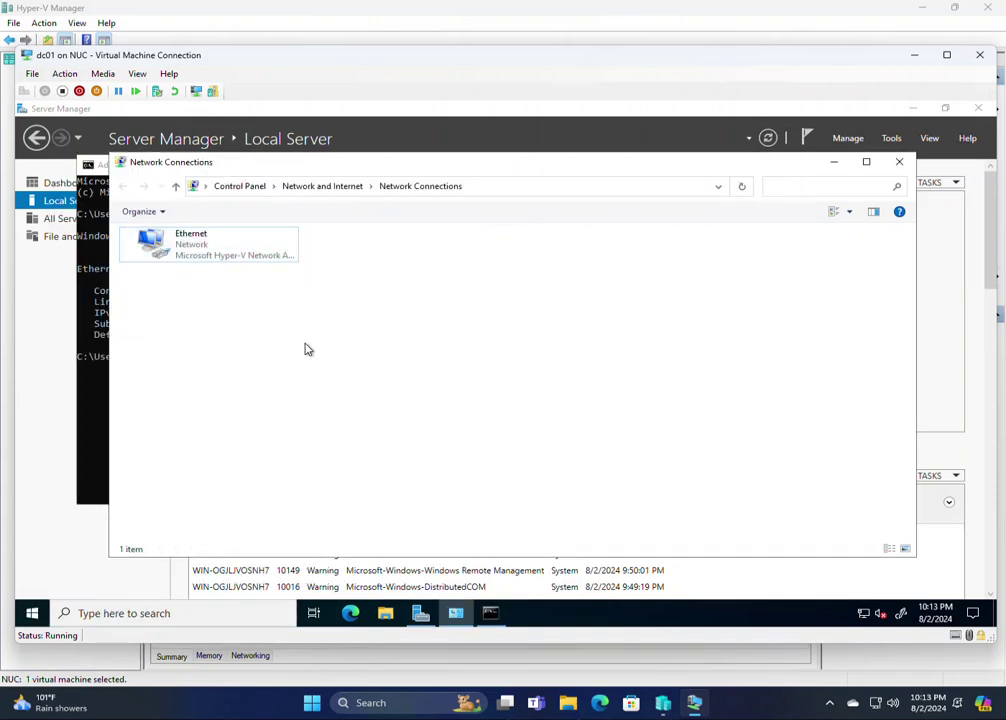
Disable IPv6 on the Ethernet adapter and close Network Connections
right_click(242, 258)
left_click(196, 389)
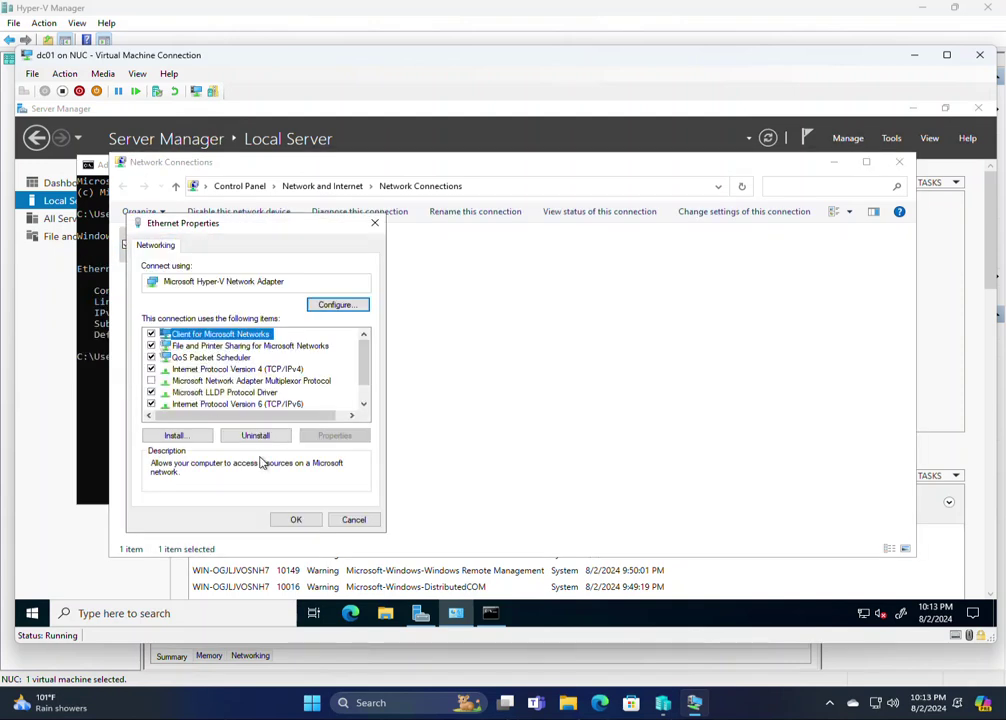
left_click(151, 404)
left_click(294, 519)
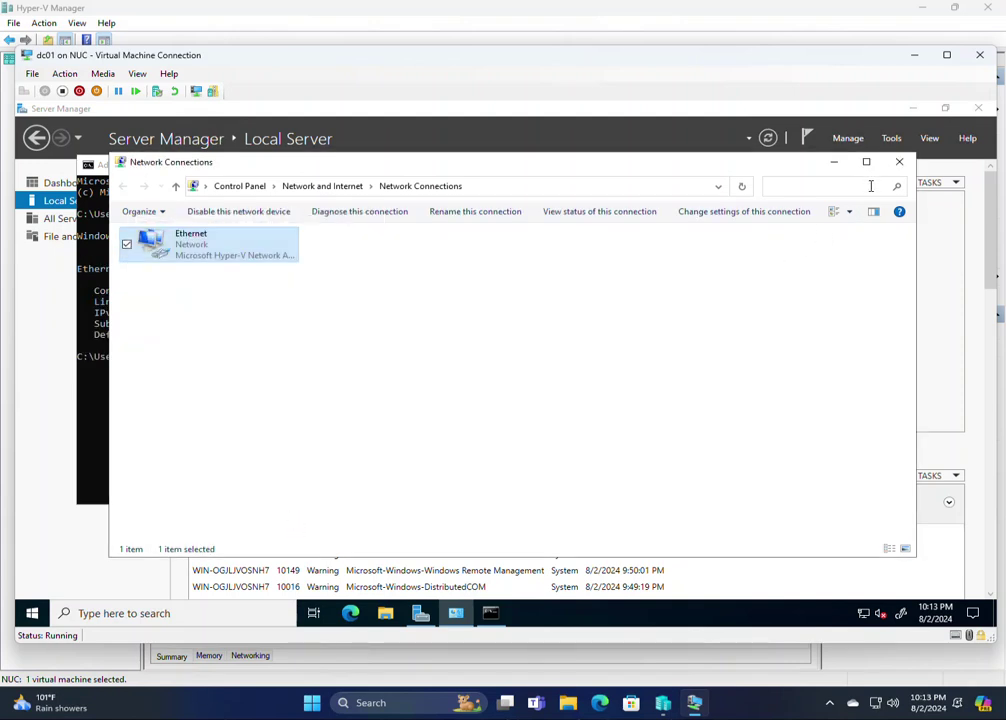
left_click(899, 161)
Rerun ipconfig to confirm no IPv6 address remains, then close the Command Prompt
left_click(441, 402)
key("Escape")
key("Up")
key("Return")
left_click(762, 164)
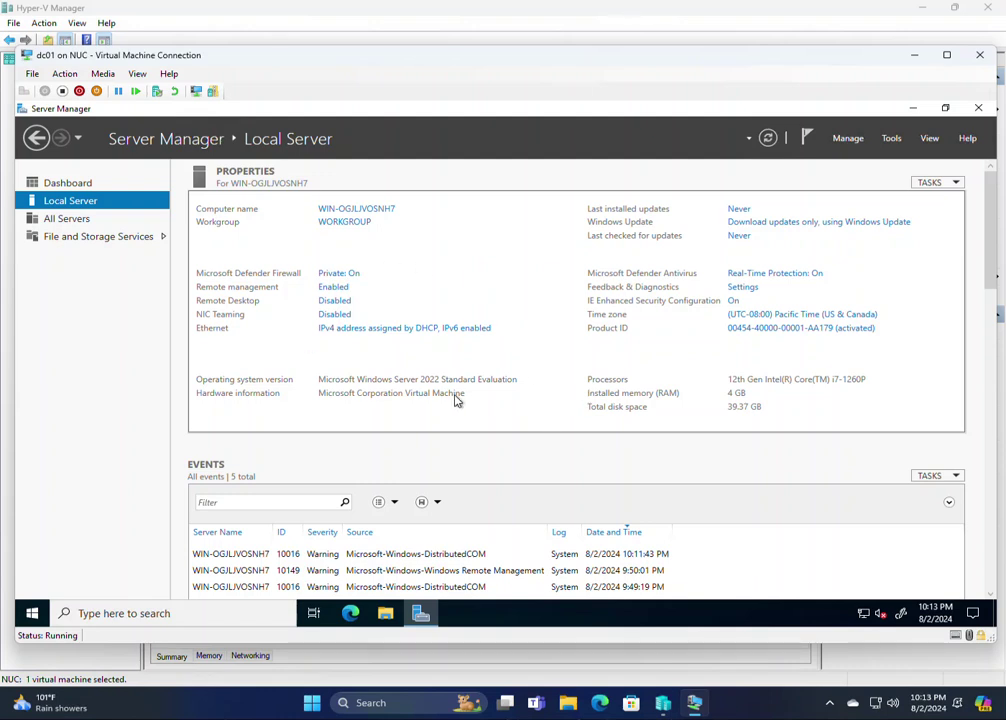
Rename the computer to dc01 and restart now to apply it
left_click(378, 212)
left_click(356, 357)
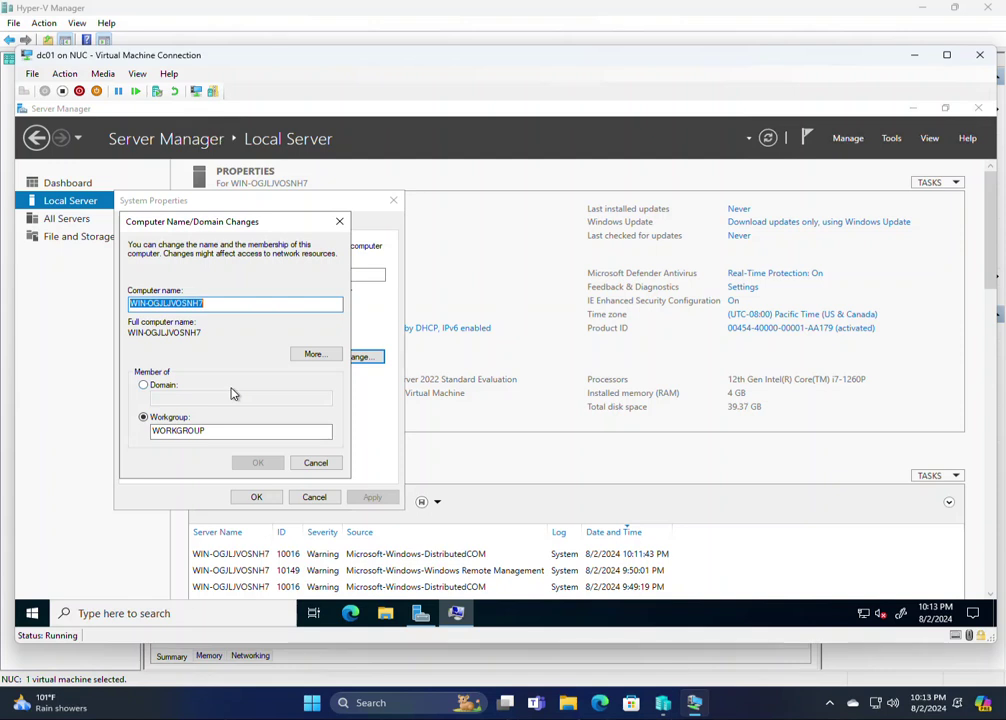
type("dc01")
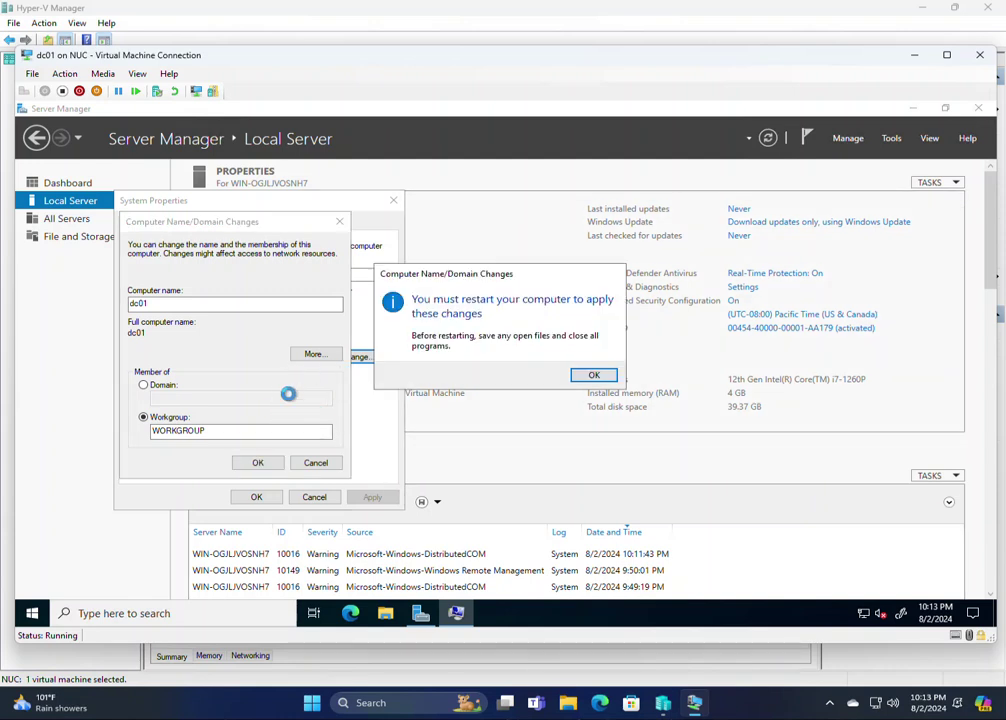
left_click(592, 377)
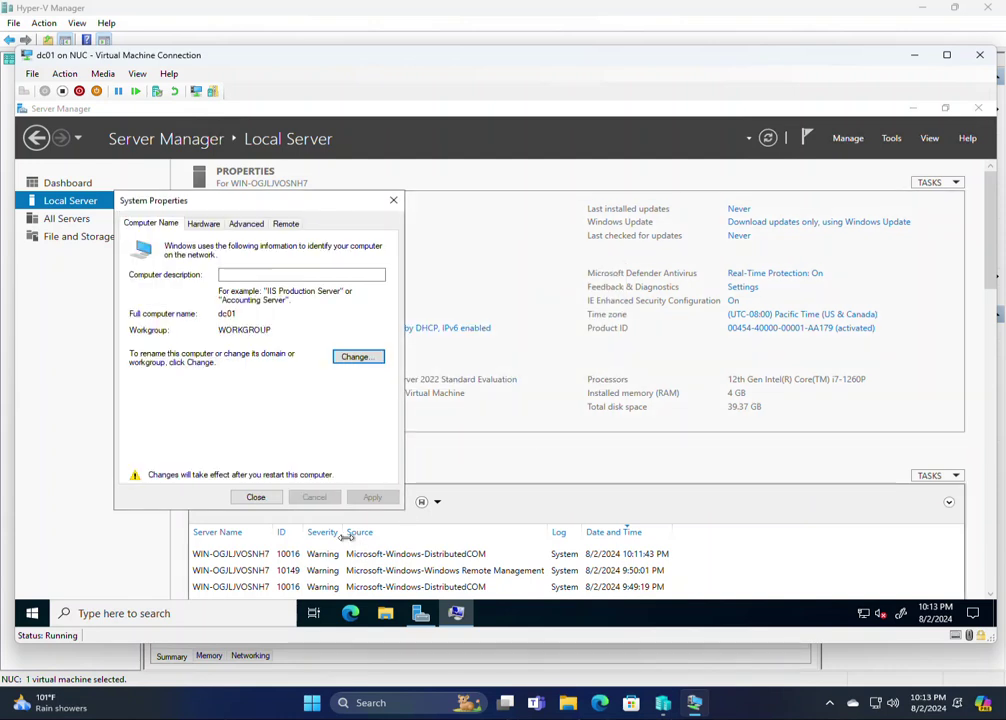
left_click(256, 497)
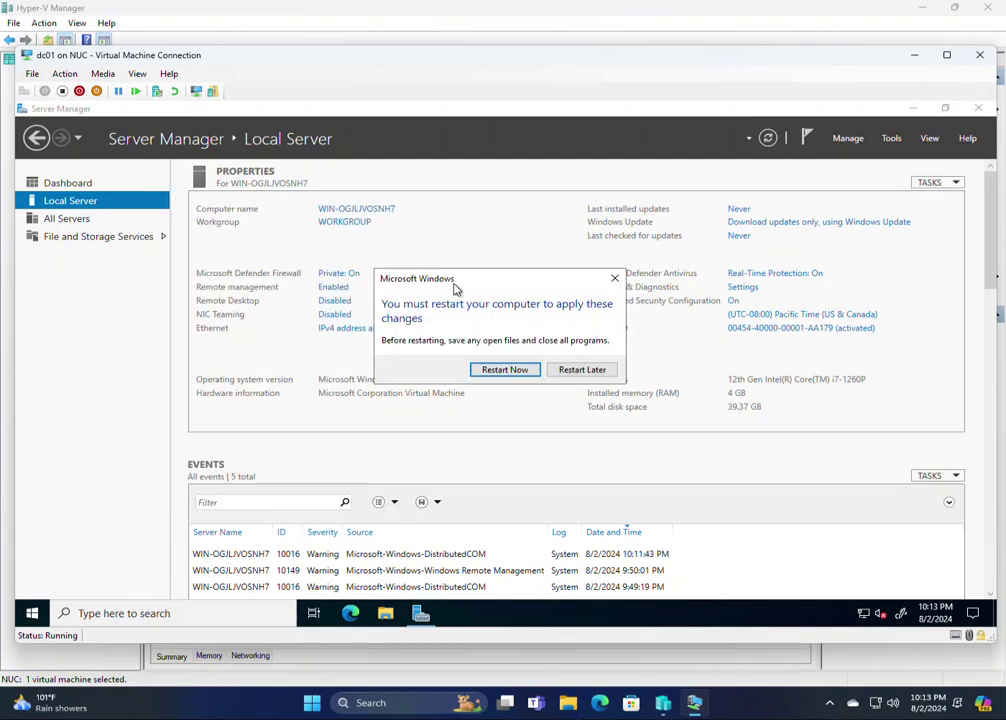
left_click_drag(440, 282, 315, 380)
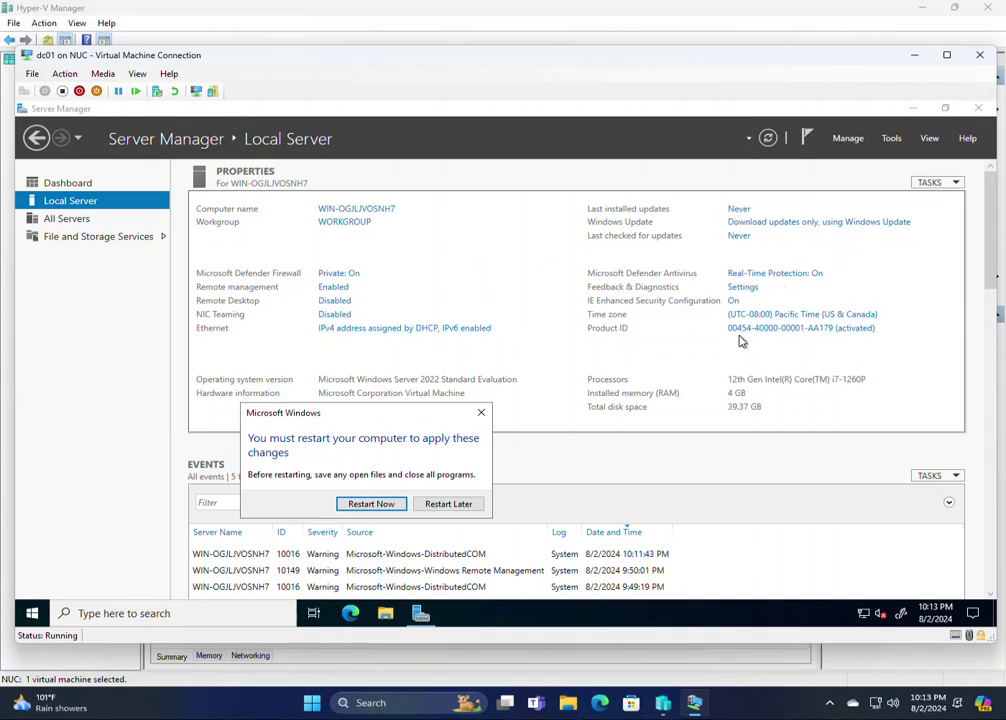
left_click(366, 505)
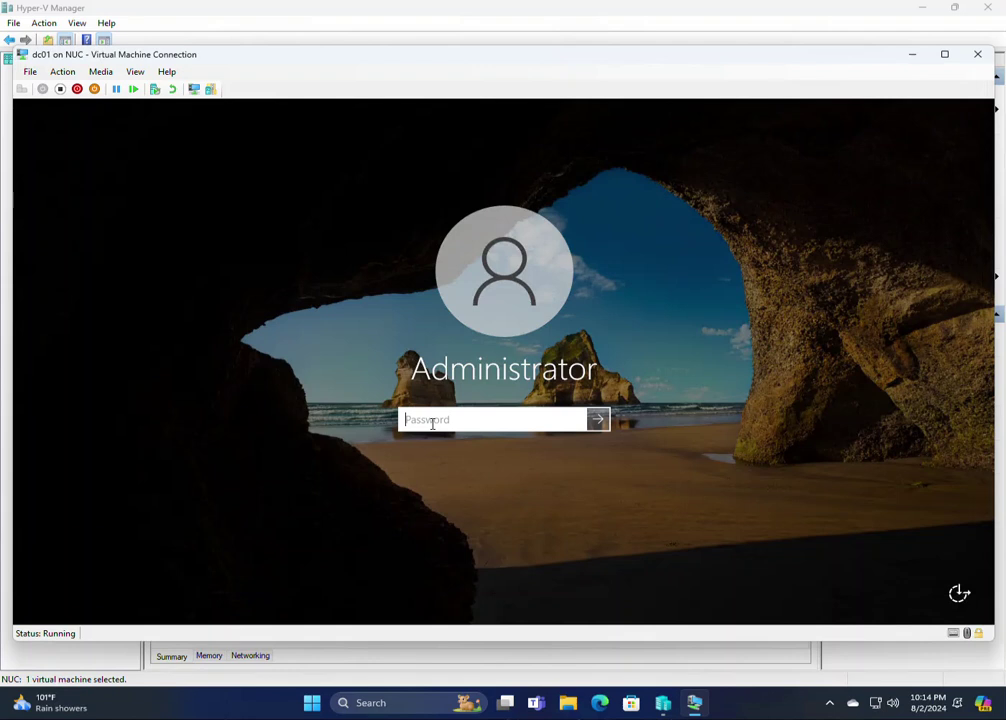
Enter the Administrator password at the dc01 lock screen to sign back in
type("••••••••••••••")
key("Return")
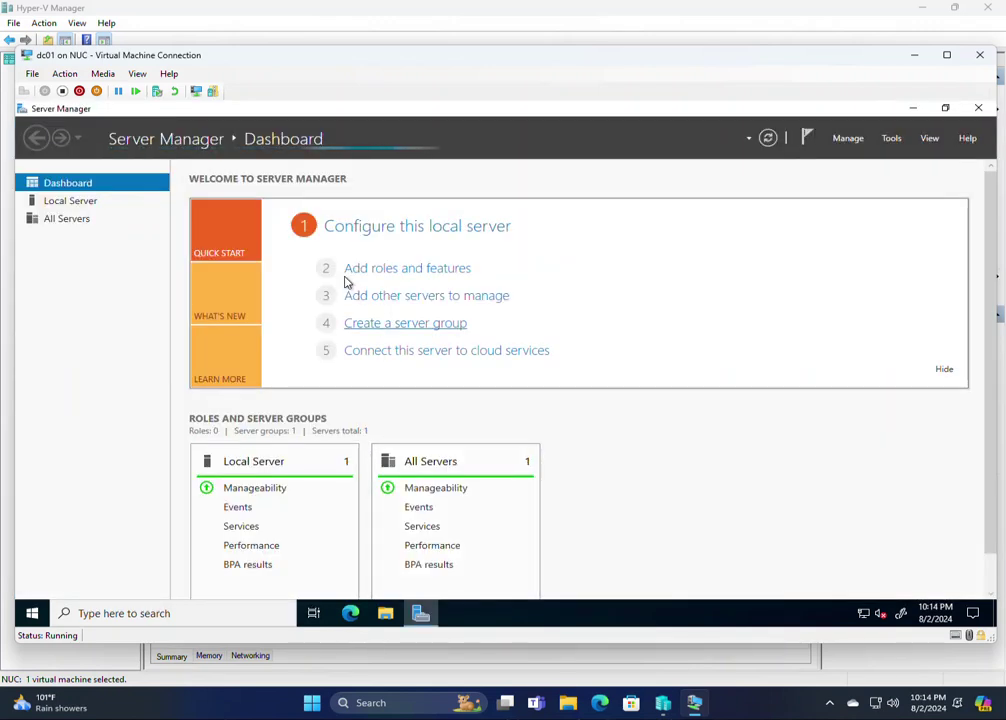
Launch Add Roles and Features and advance with role-based installation to server selection
left_click(351, 235)
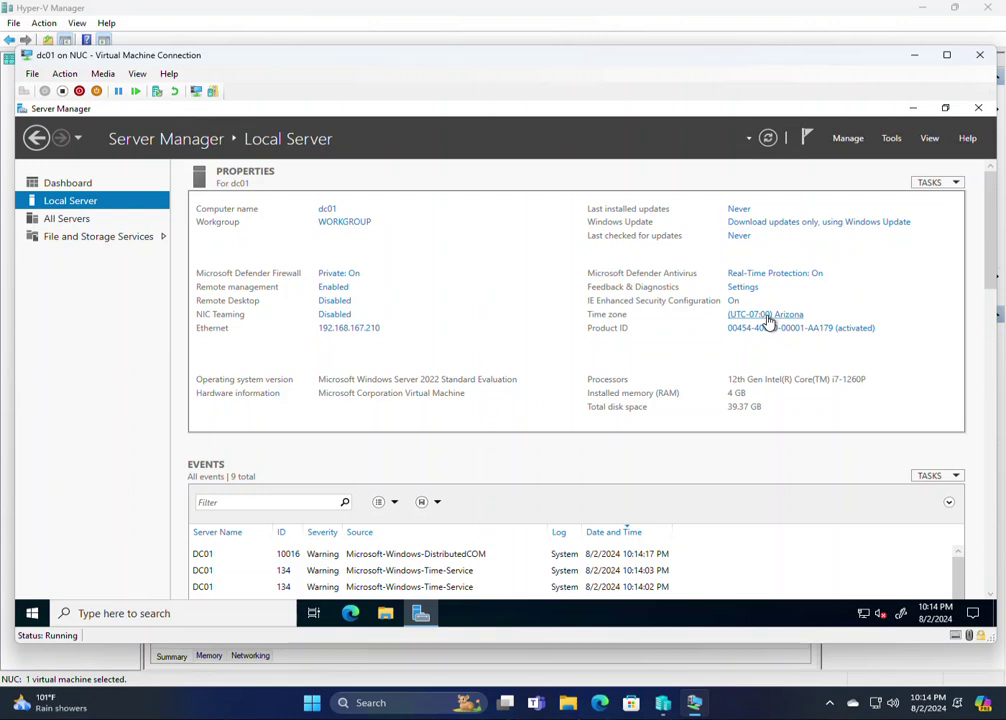
left_click(854, 146)
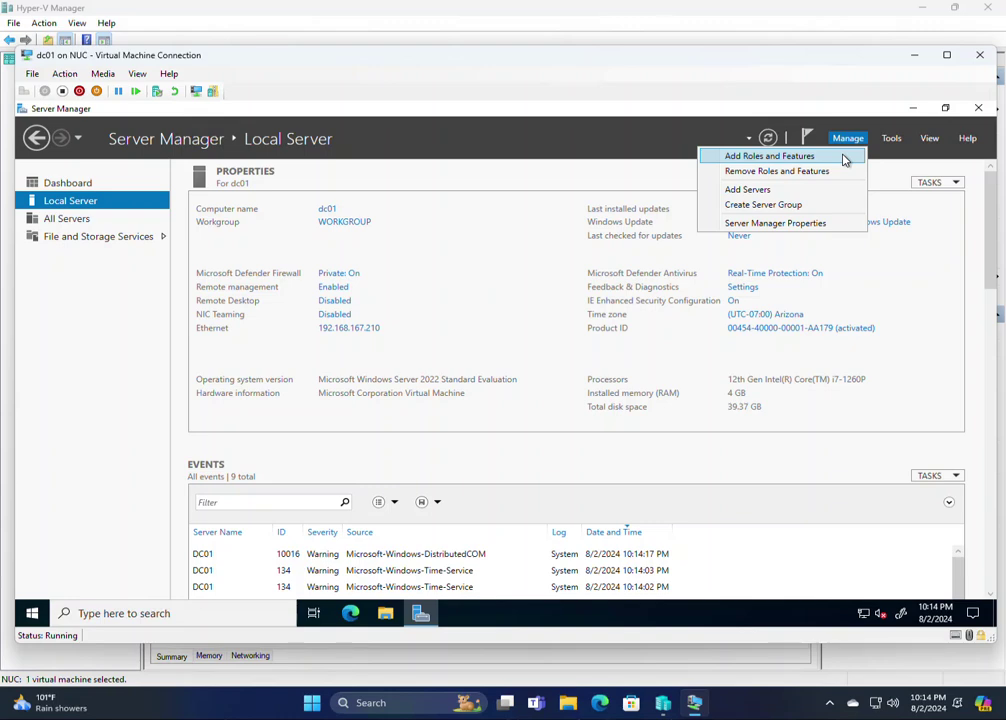
left_click(843, 158)
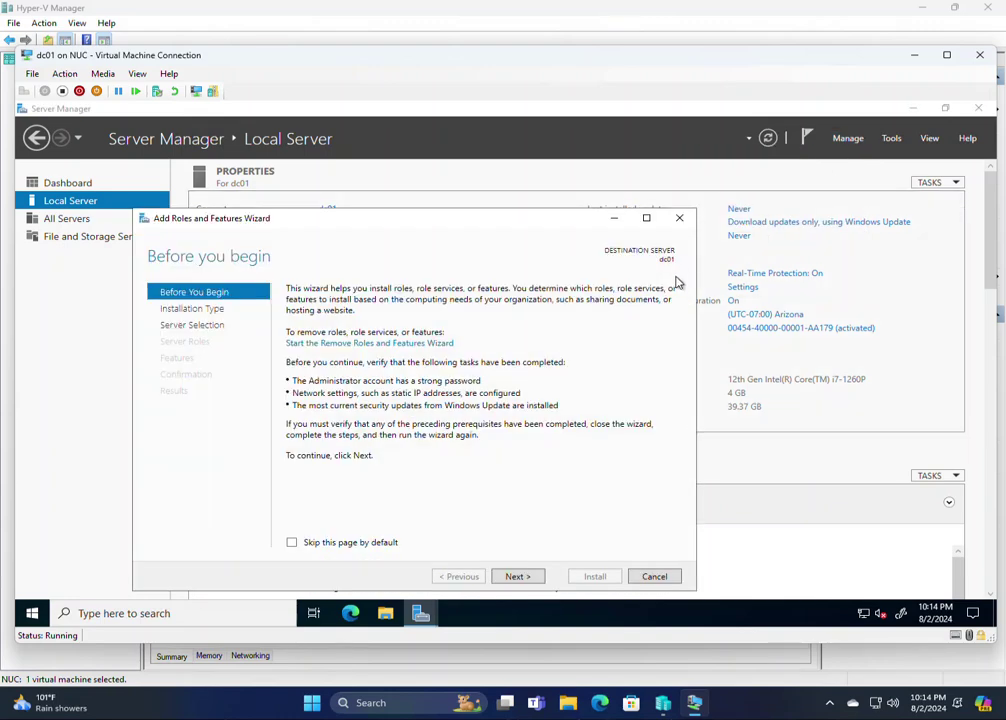
left_click(511, 577)
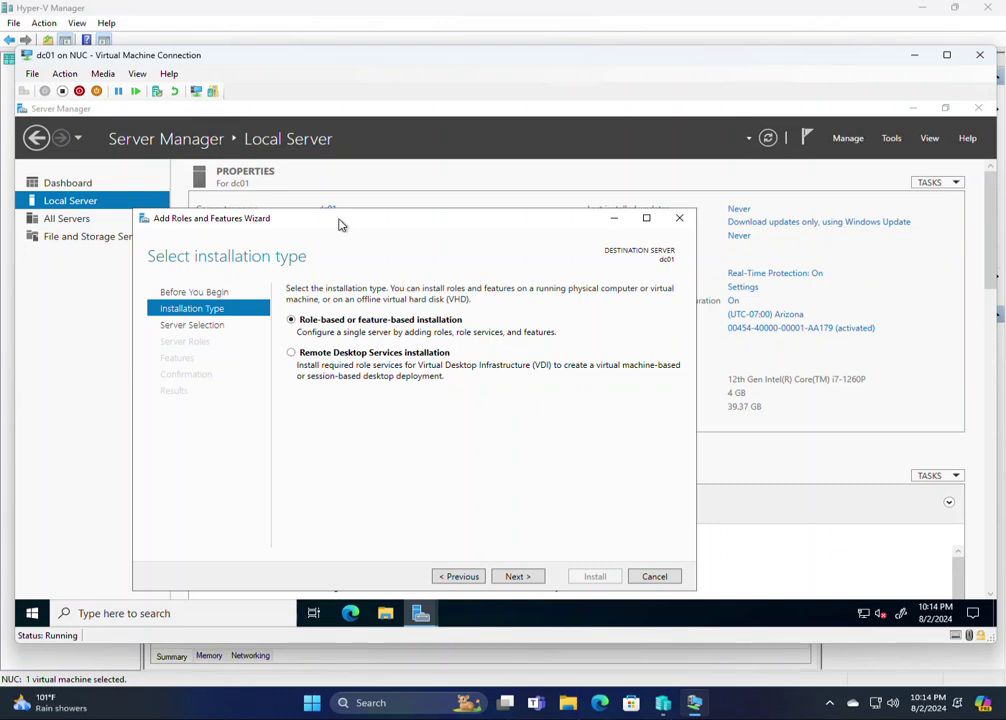
left_click_drag(339, 222, 321, 149)
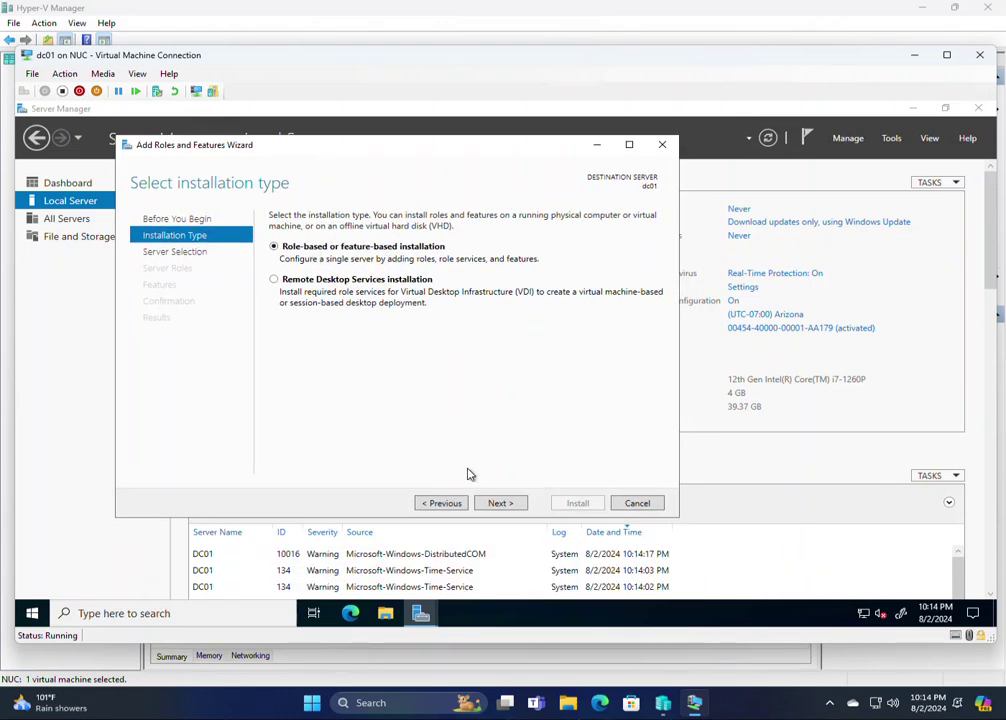
left_click(500, 504)
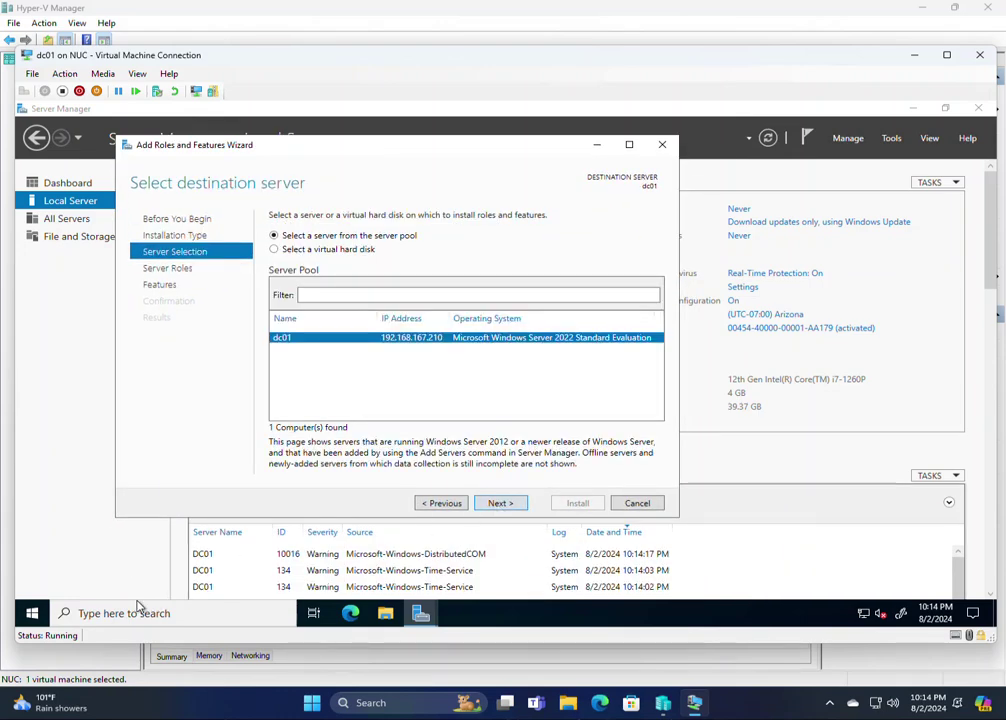
left_click(30, 619)
Run dcpromo in a Command Prompt, acknowledge its Server Manager redirect, and close the prompt
type("cmd")
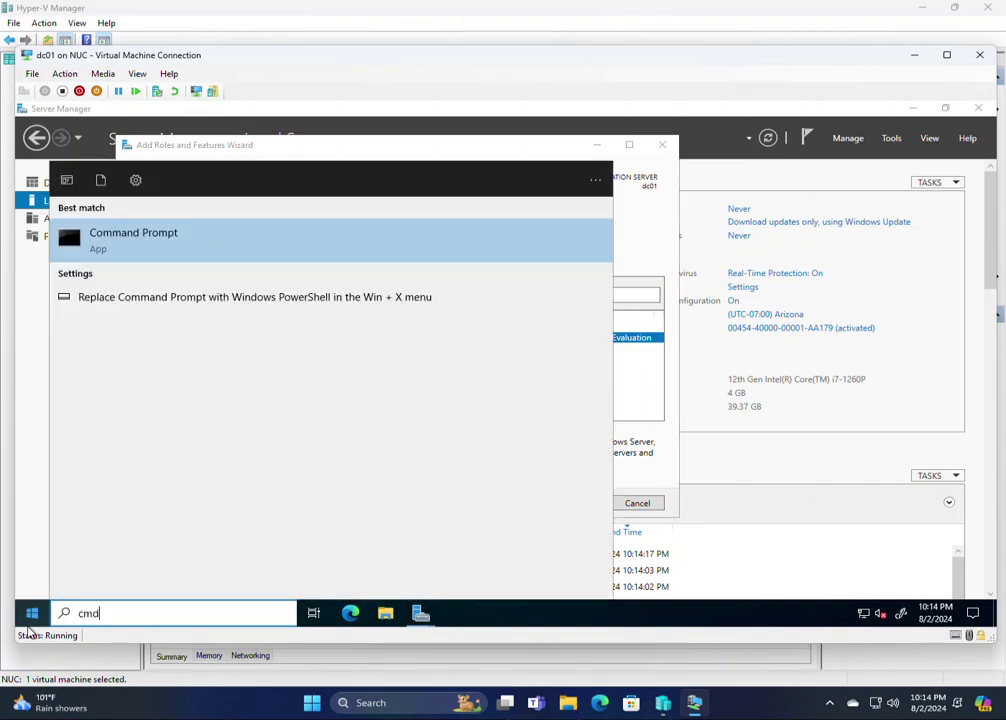
left_click(133, 246)
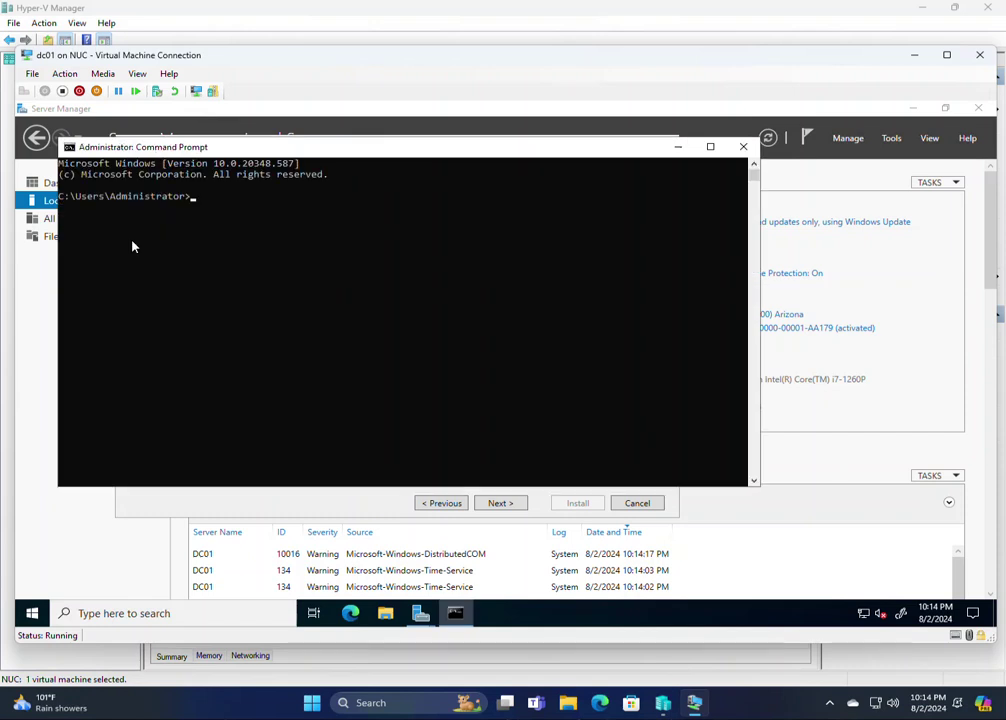
type("dcpromo")
key("Return")
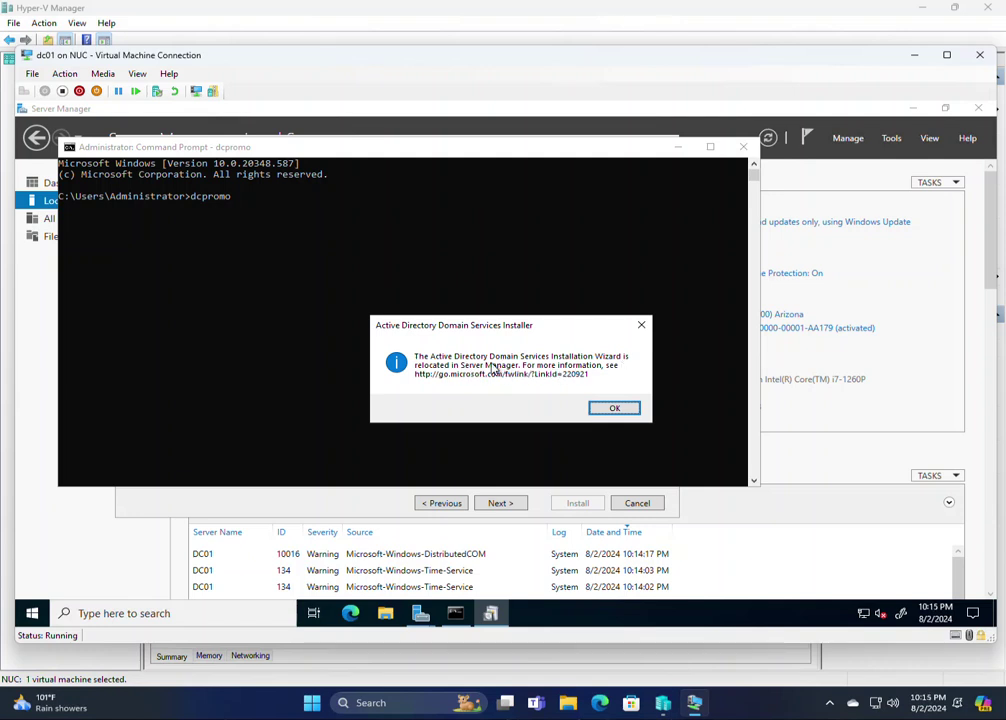
left_click(614, 408)
left_click(742, 149)
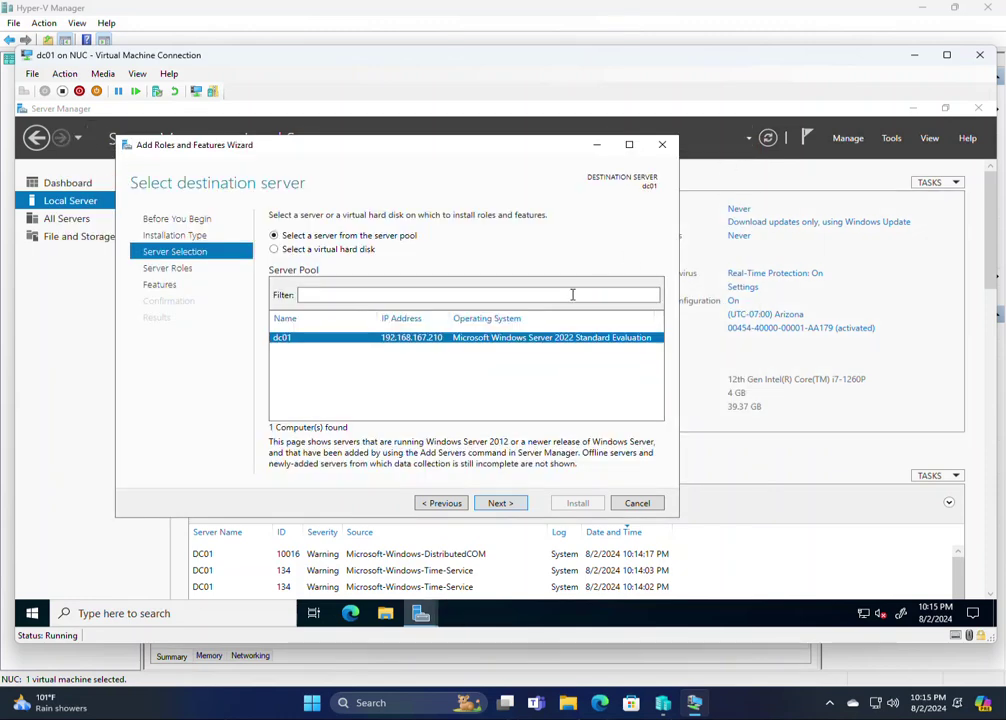
Select the Active Directory Domain Services role with its required features on dc01
left_click(499, 503)
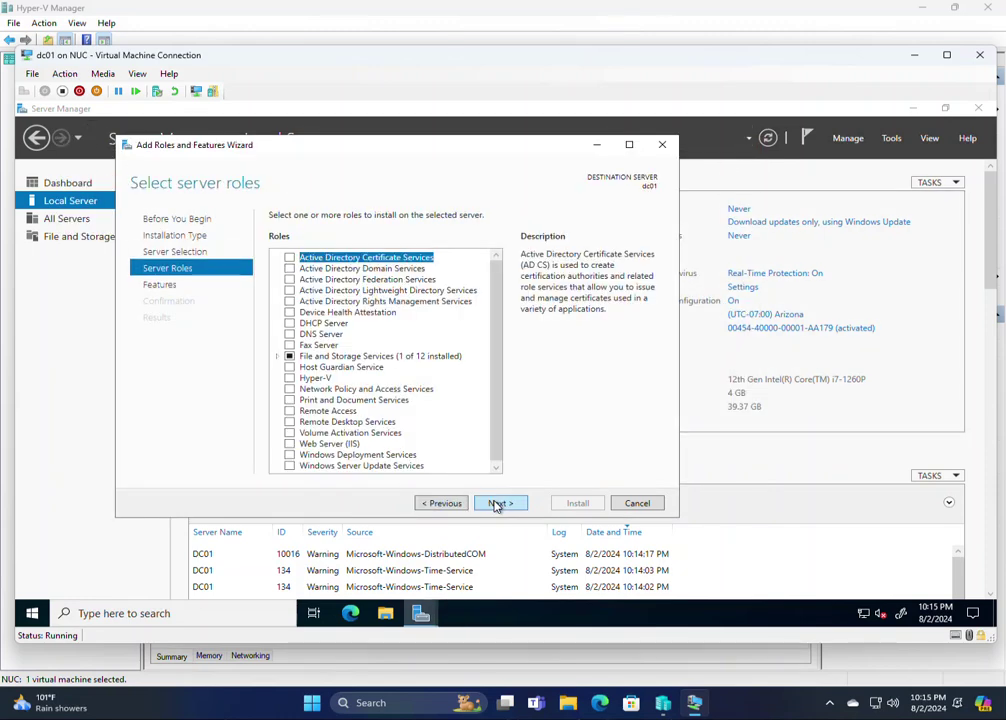
left_click(289, 268)
left_click(425, 449)
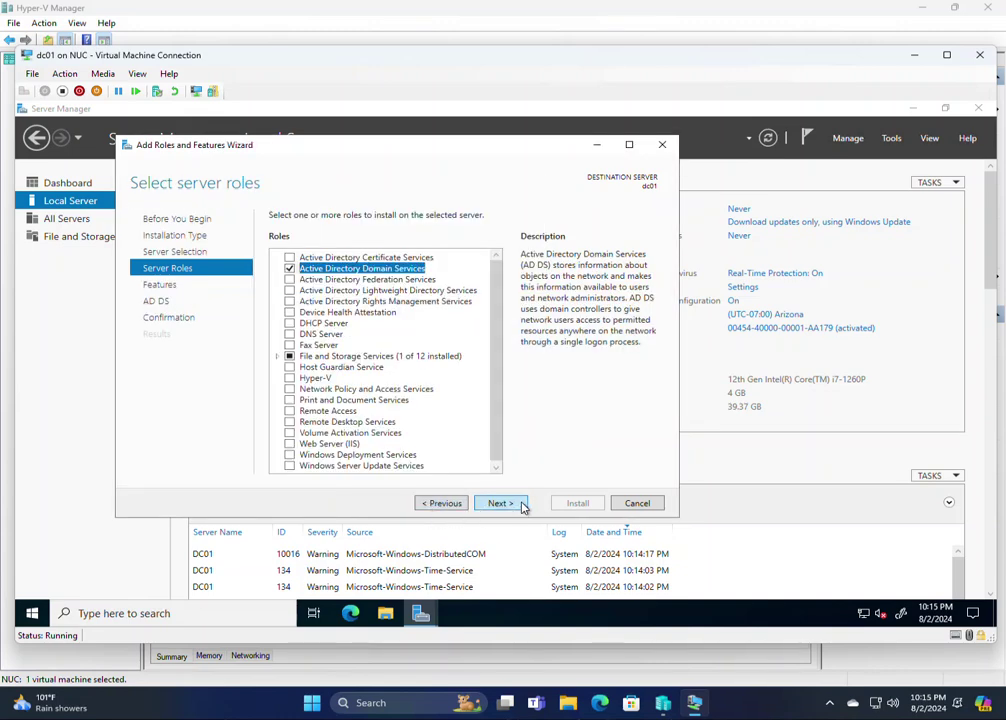
left_click(518, 504)
left_click(516, 504)
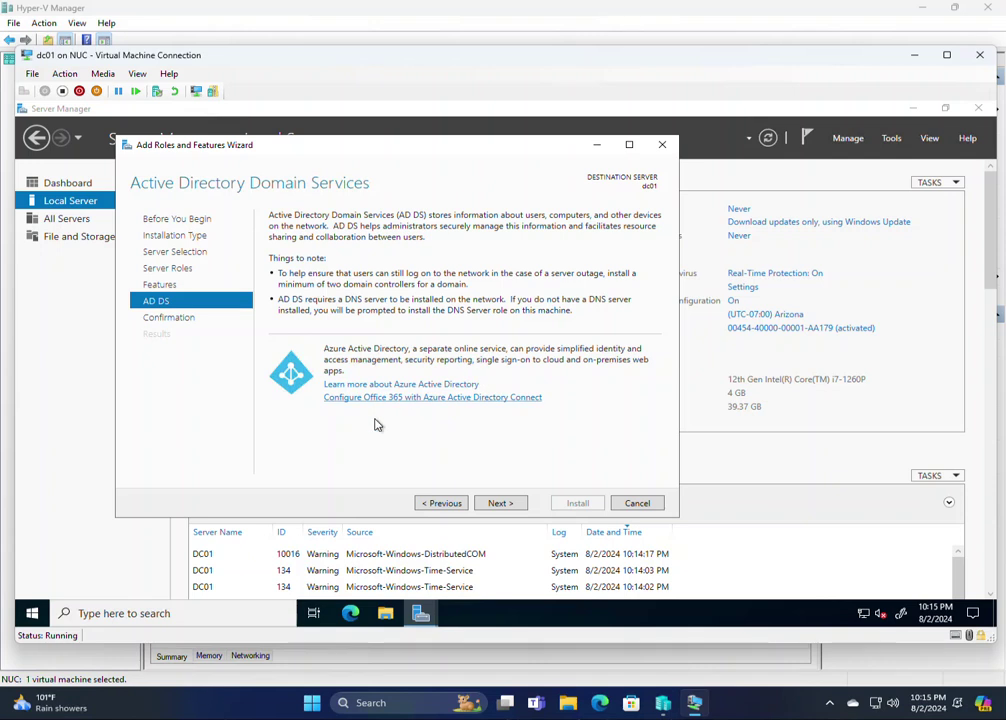
Allow automatic restart, install AD DS, and close the finished wizard
left_click(501, 503)
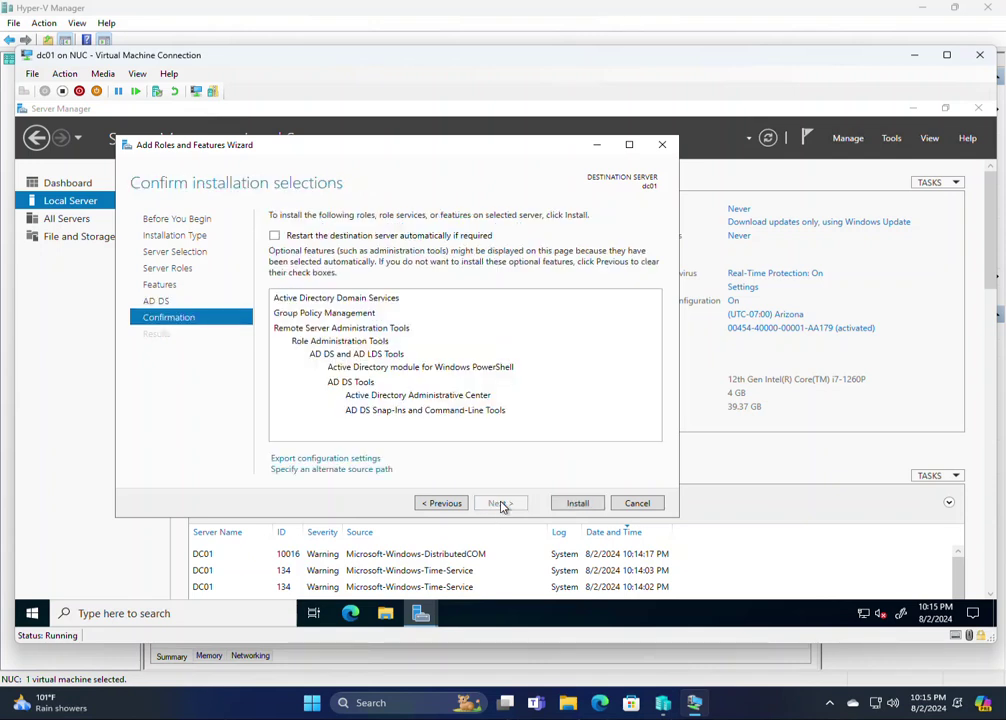
left_click(348, 236)
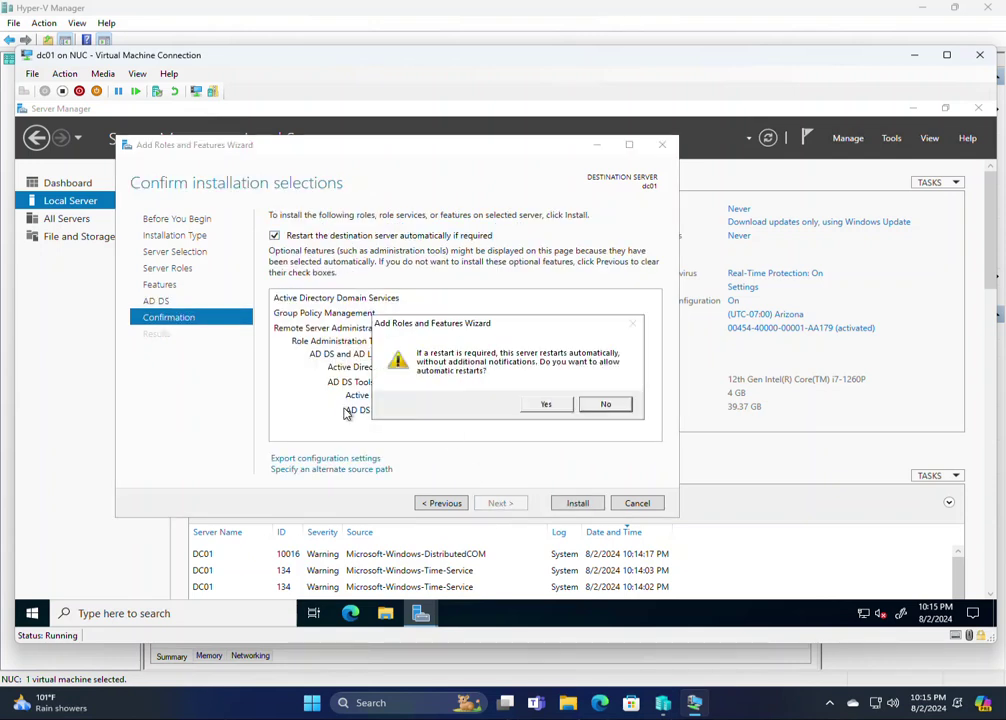
left_click(557, 408)
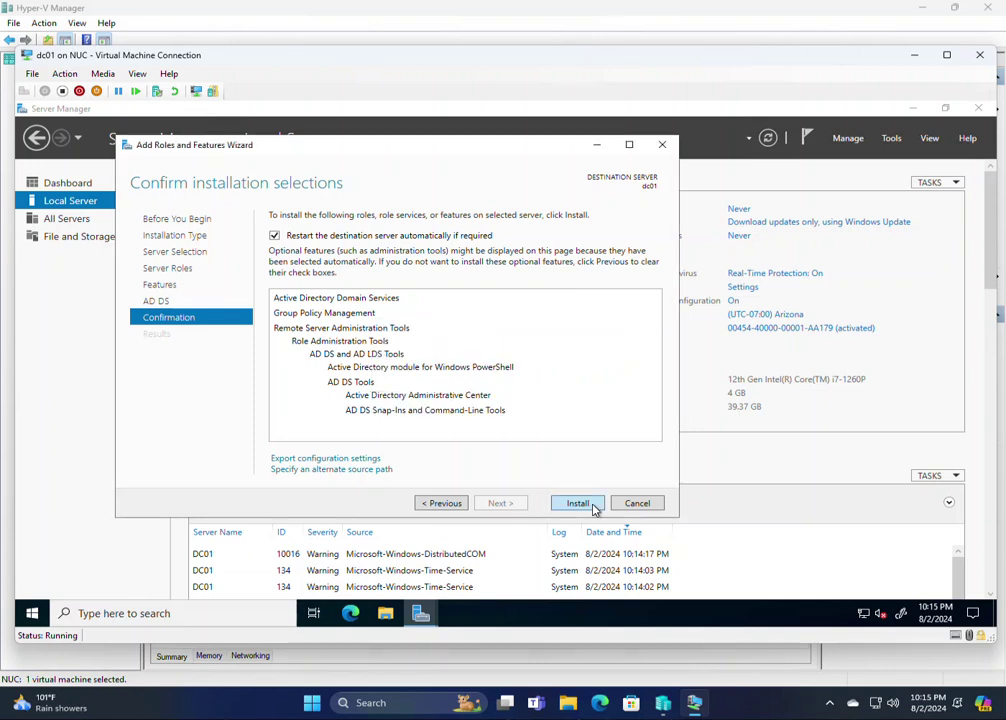
left_click(582, 503)
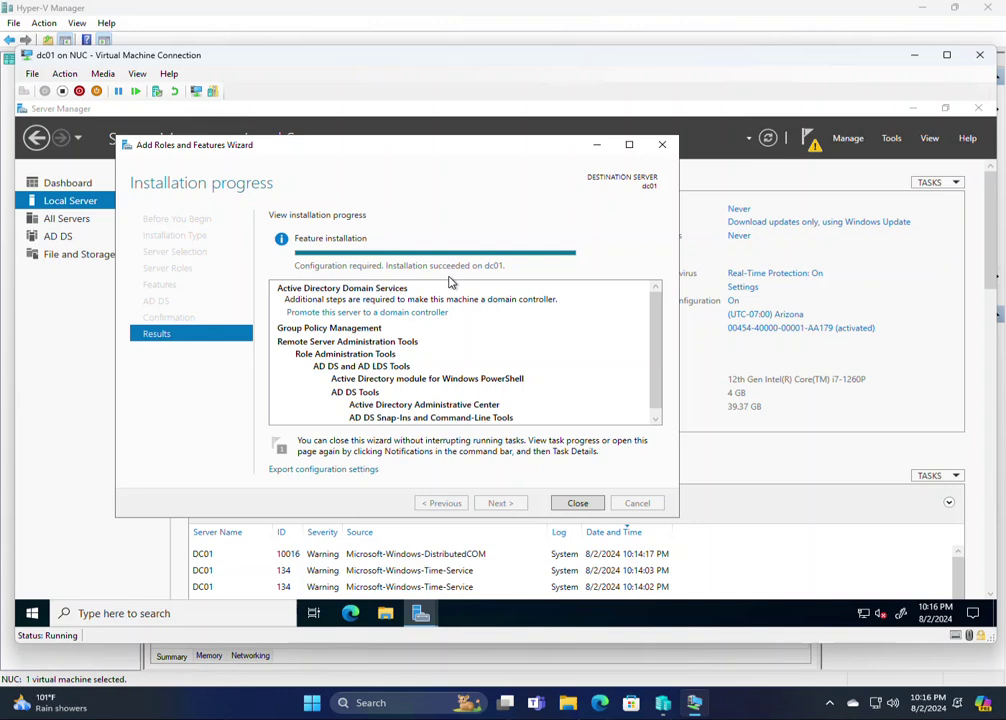
left_click(586, 507)
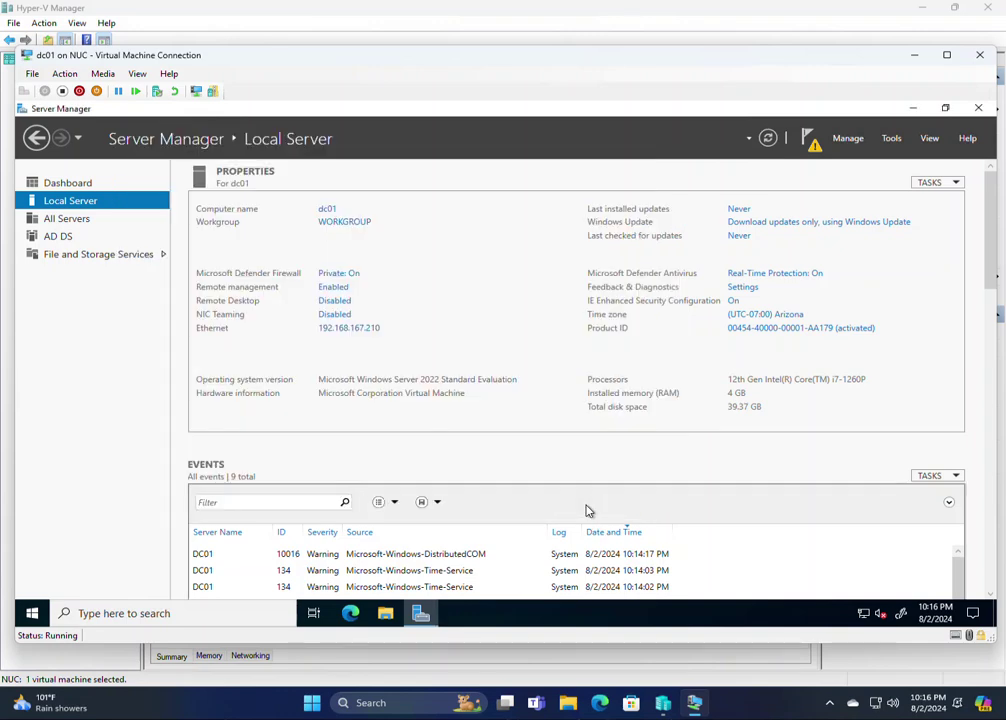
Launch 'Promote this server to a domain controller' from the Server Manager notifications
left_click(66, 241)
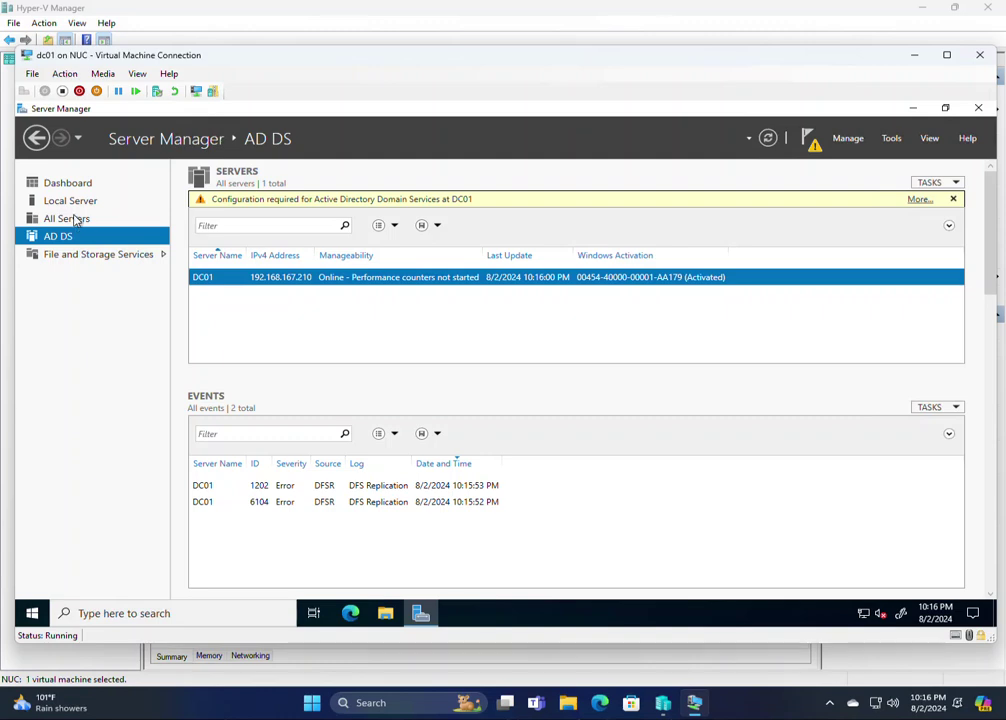
left_click(78, 201)
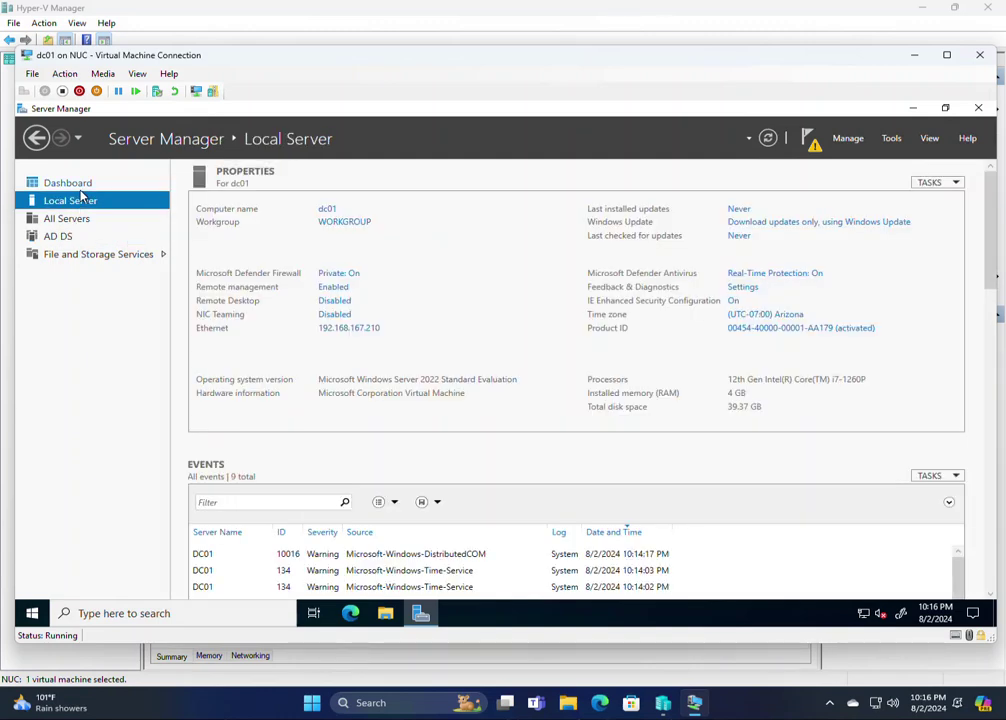
left_click(812, 143)
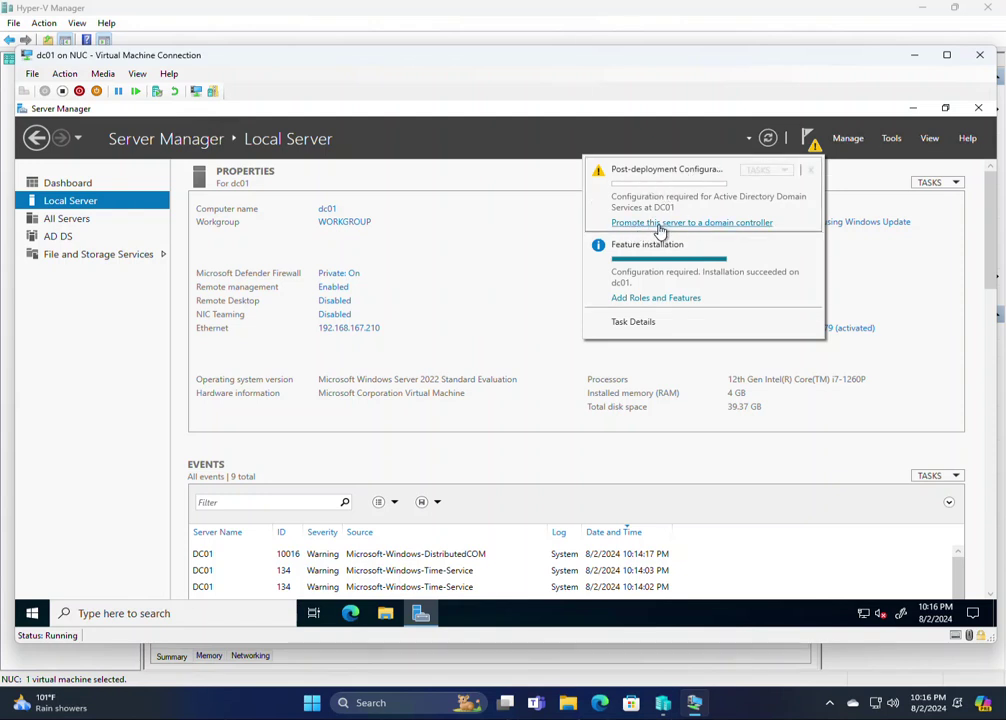
left_click(660, 232)
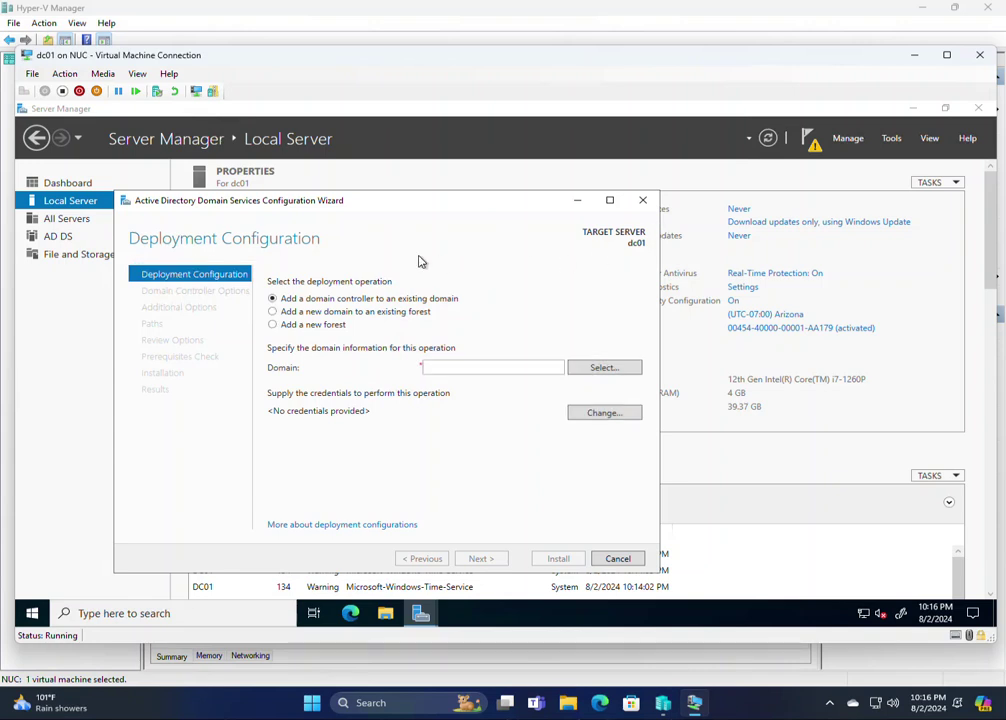
Choose Add a new forest with root domain name x.local
left_click_drag(362, 200, 408, 153)
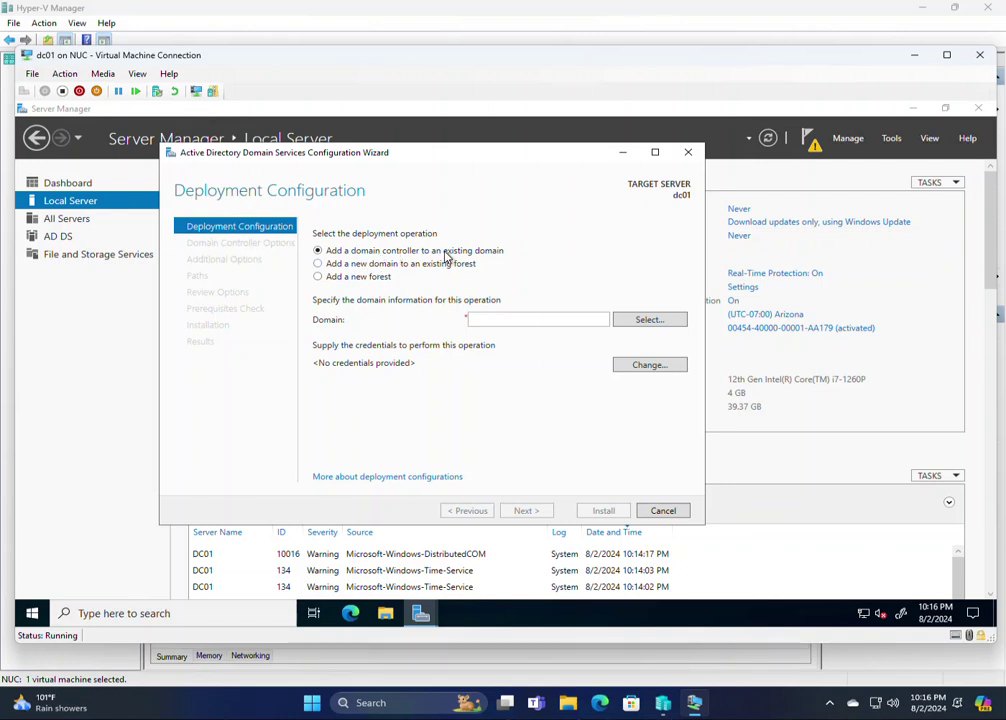
left_click(385, 279)
left_click(518, 323)
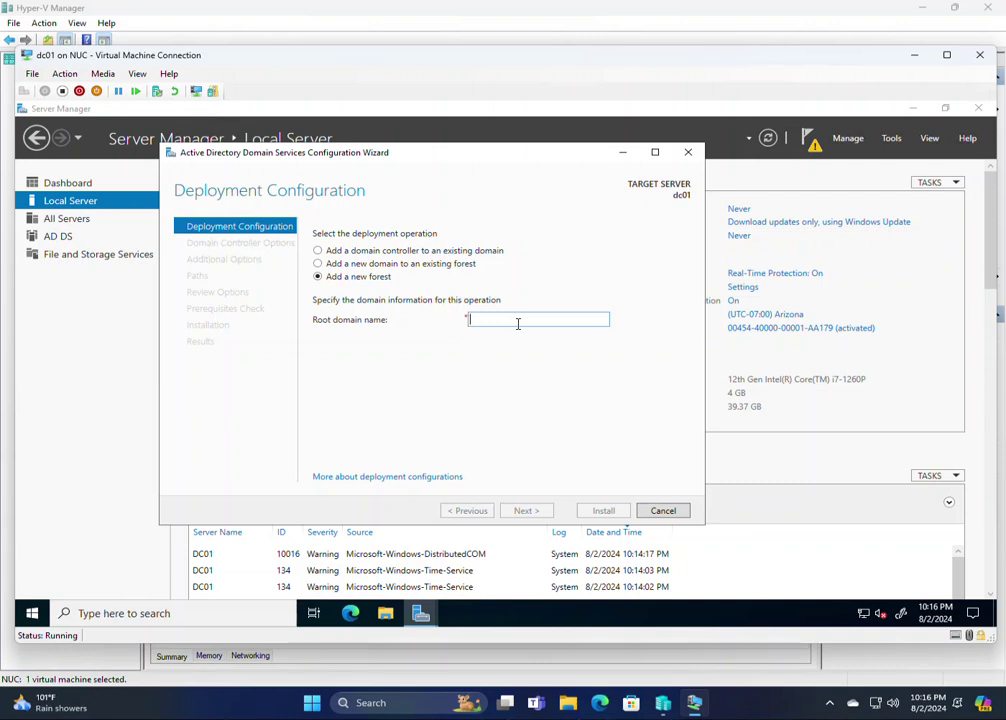
type("x.local")
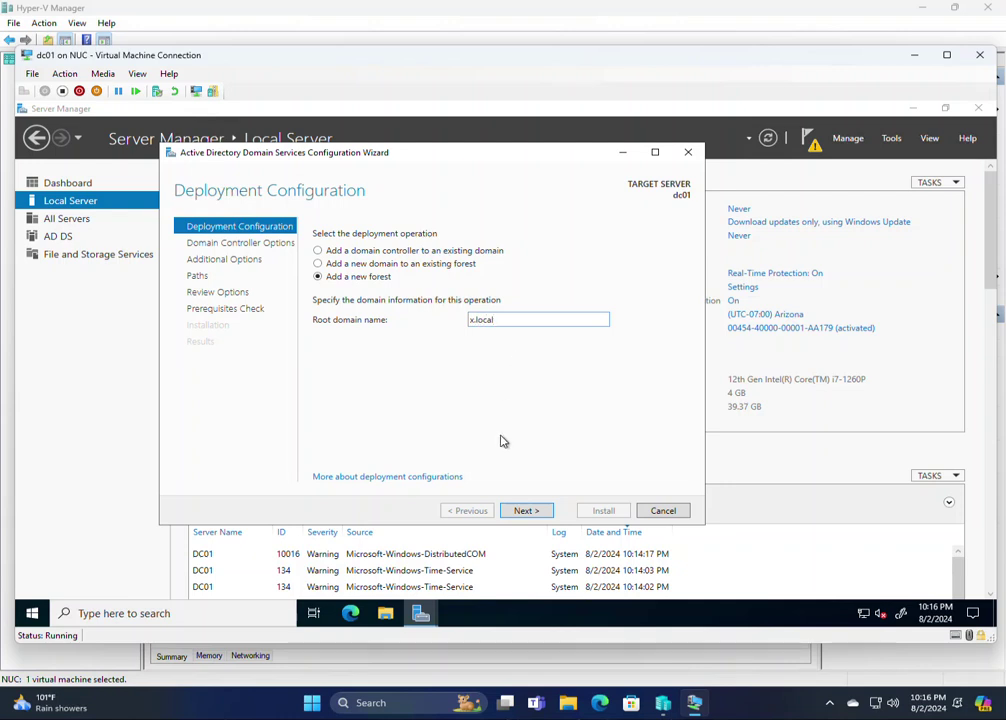
left_click(527, 511)
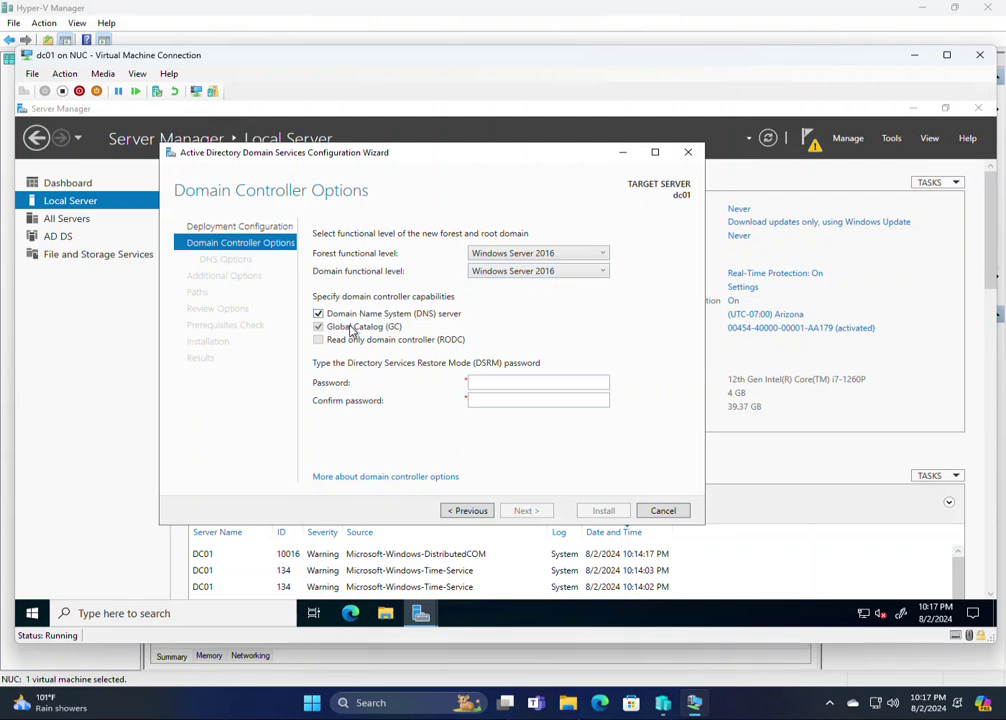
Enter and confirm the DSRM password, keeping DNS server and Global Catalog checked
left_click(500, 381)
type("Passw0r")
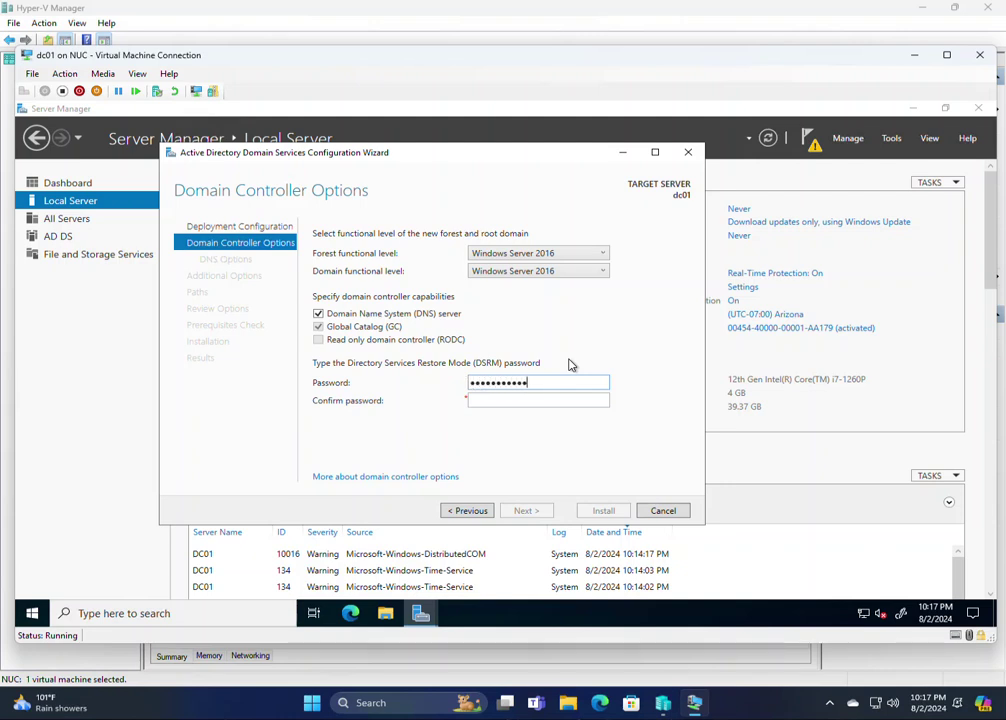
type("!")
key("Tab")
type("!")
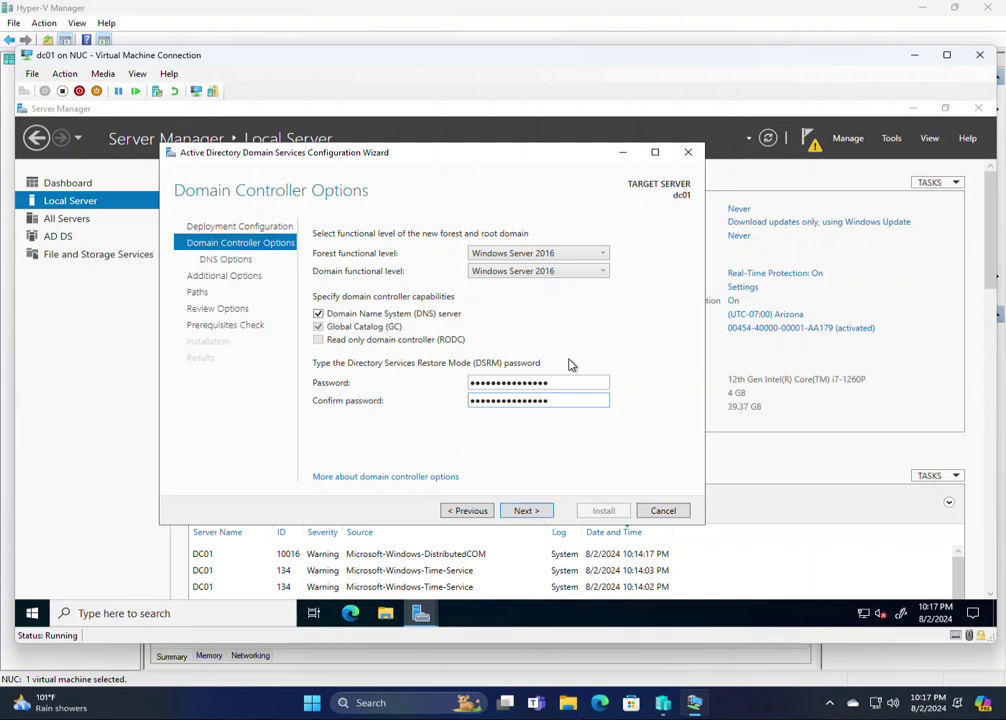
left_click(530, 511)
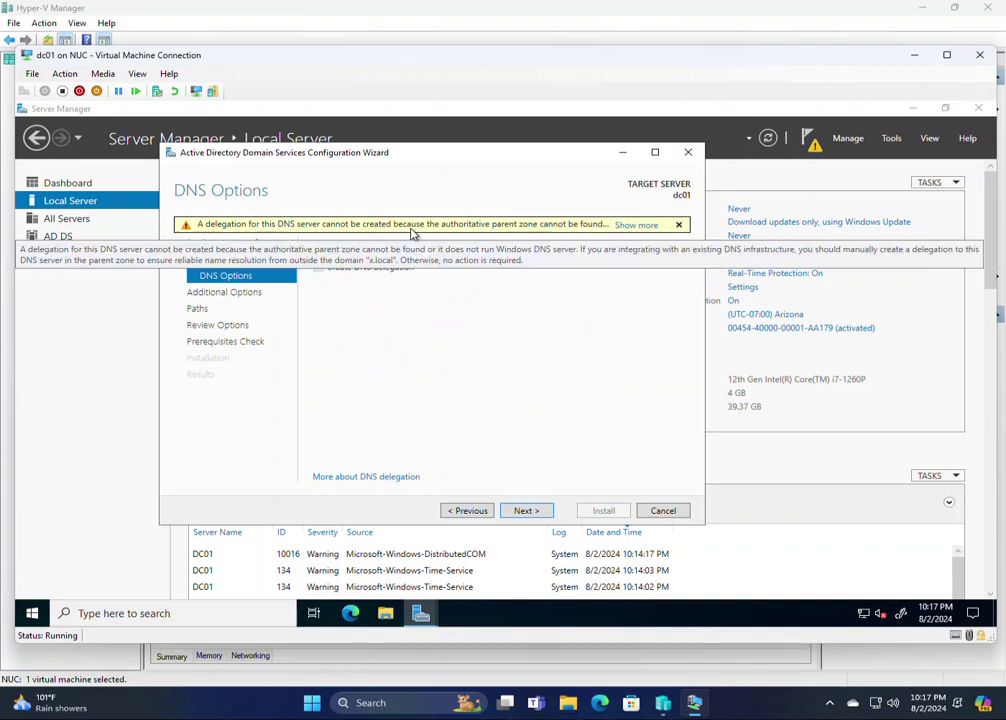
Dismiss the DNS delegation warning and accept the default NetBIOS name and folder paths
left_click(632, 228)
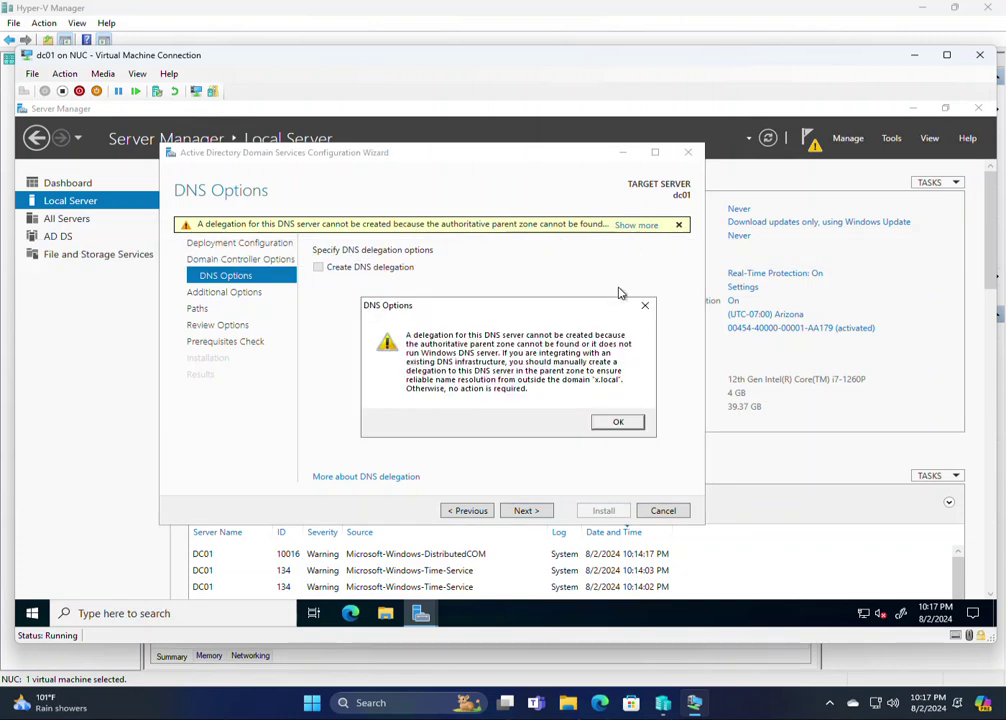
left_click(619, 424)
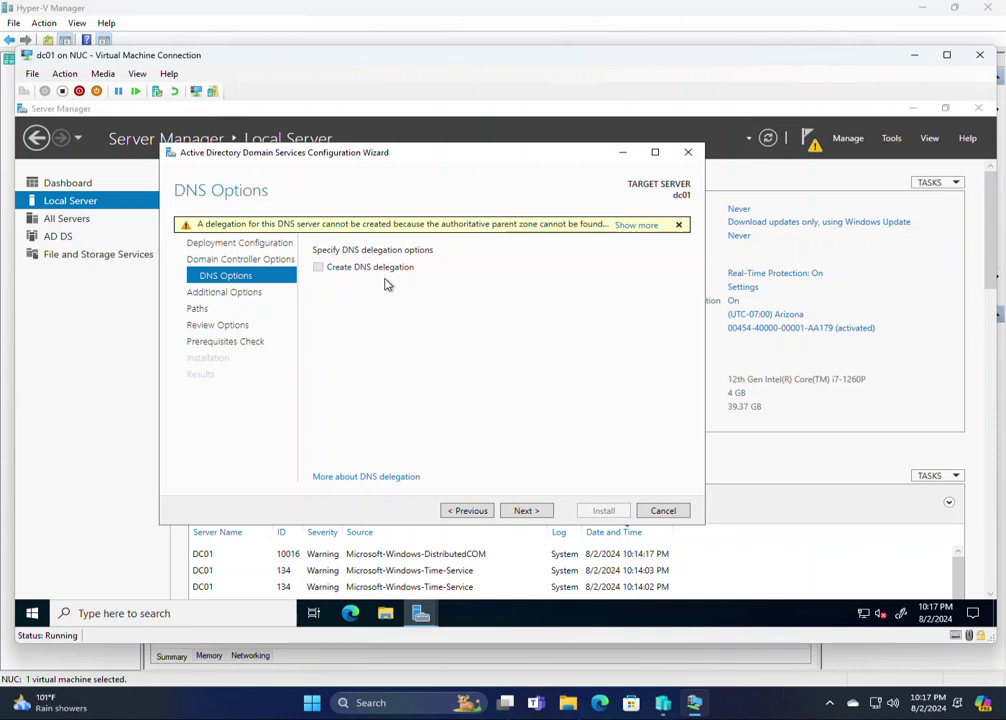
left_click(545, 511)
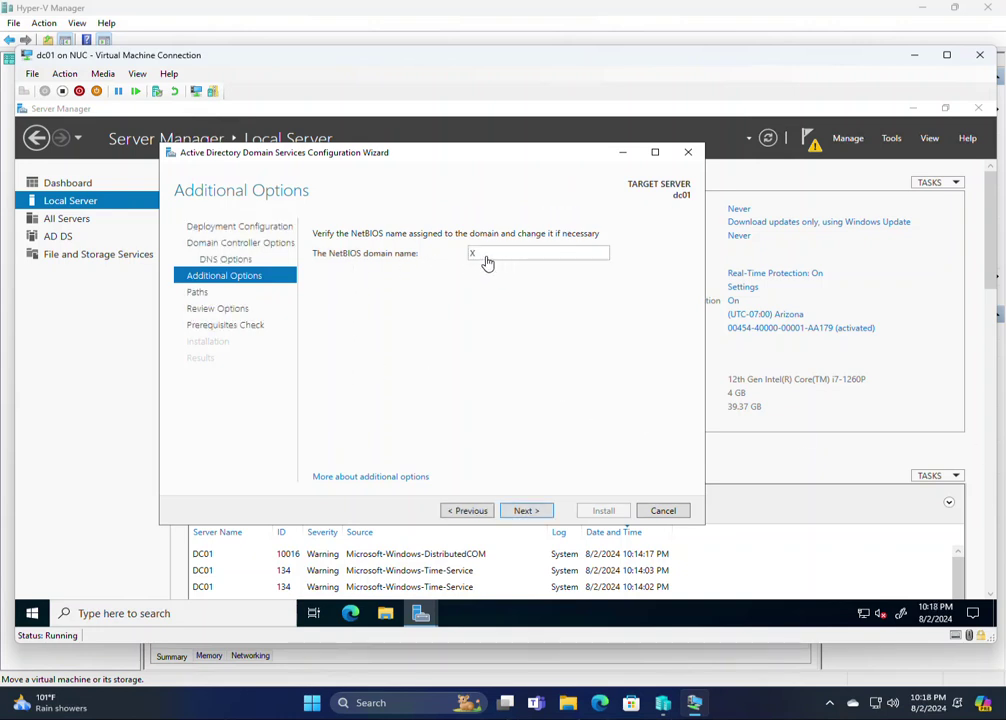
left_click(525, 512)
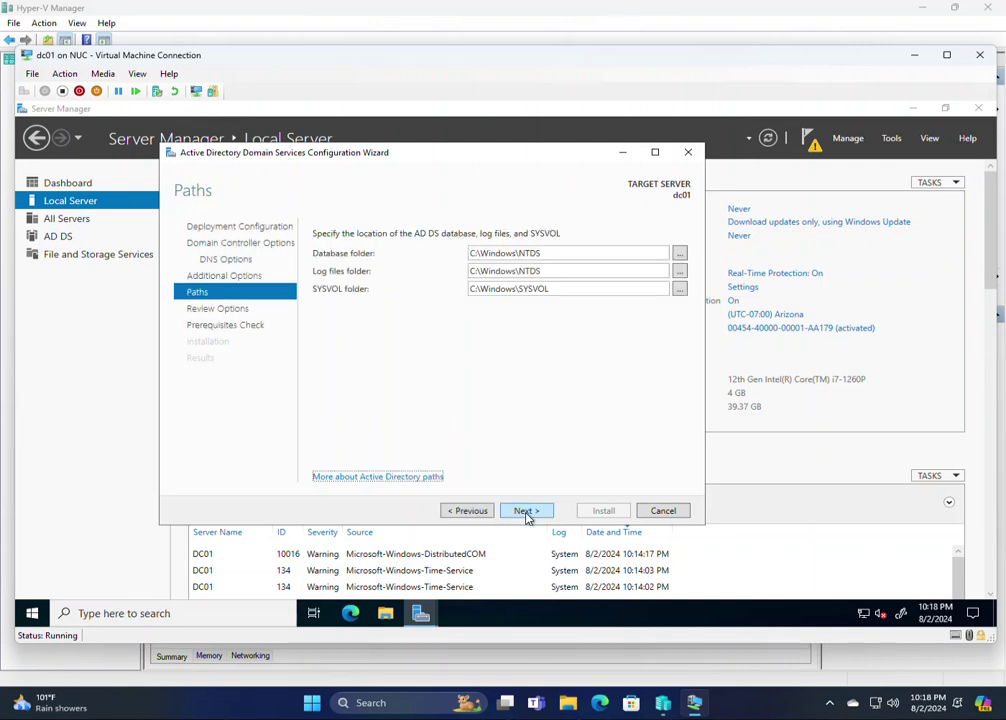
left_click(517, 511)
left_click_drag(680, 312, 649, 459)
left_click(533, 515)
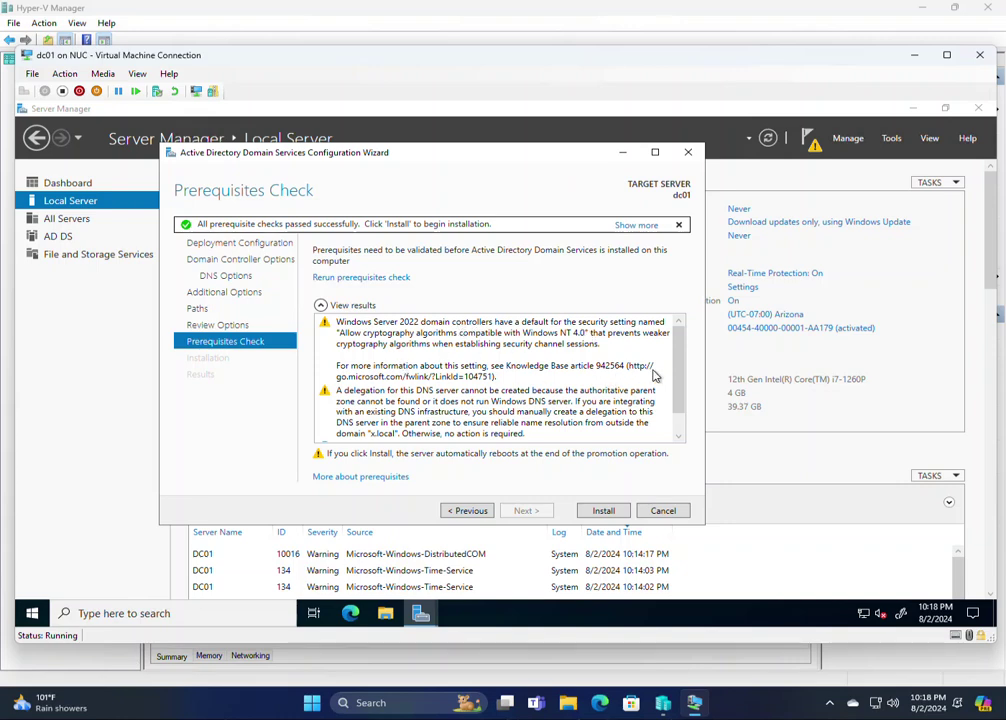
Pass the prerequisites check, install AD DS and dismiss the sign-out notice
left_click_drag(679, 381, 678, 330)
left_click_drag(678, 330, 678, 400)
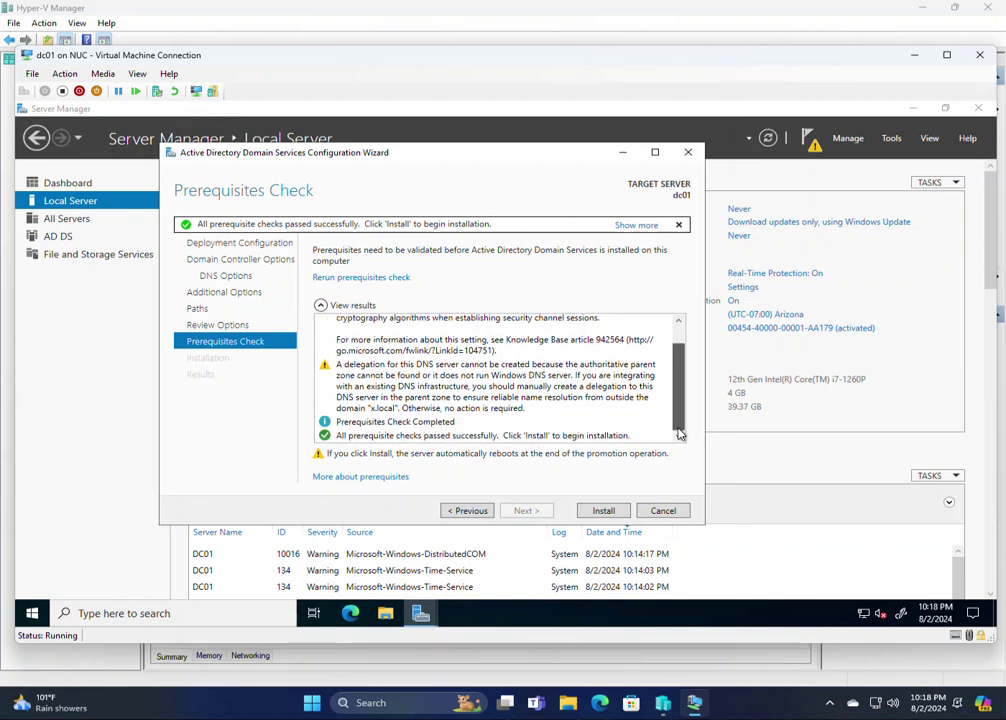
left_click(462, 437)
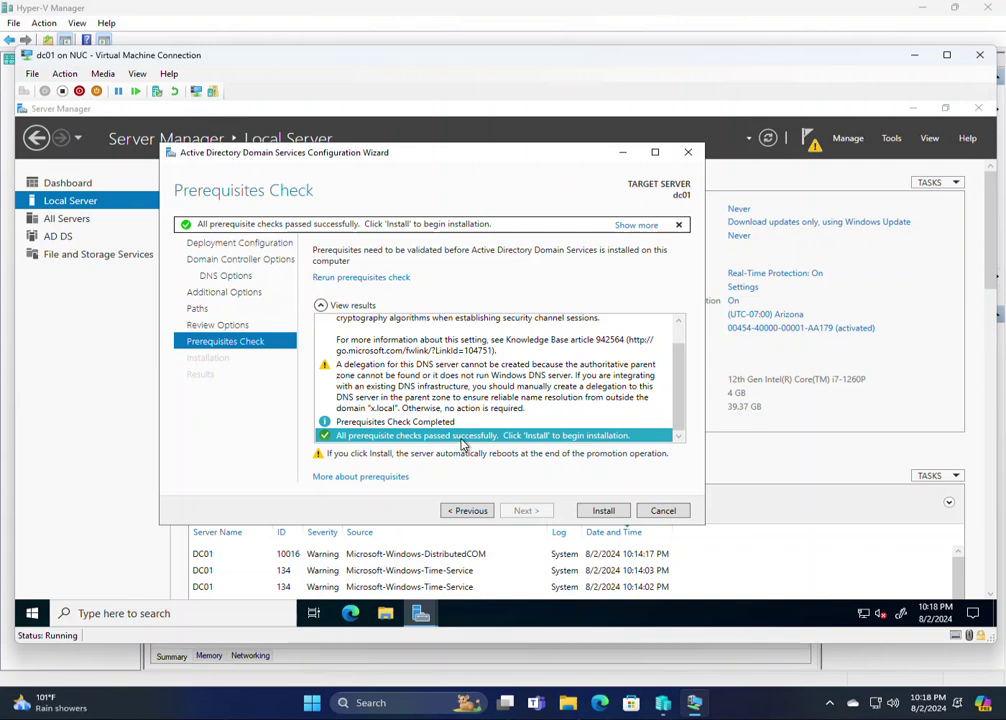
left_click(603, 511)
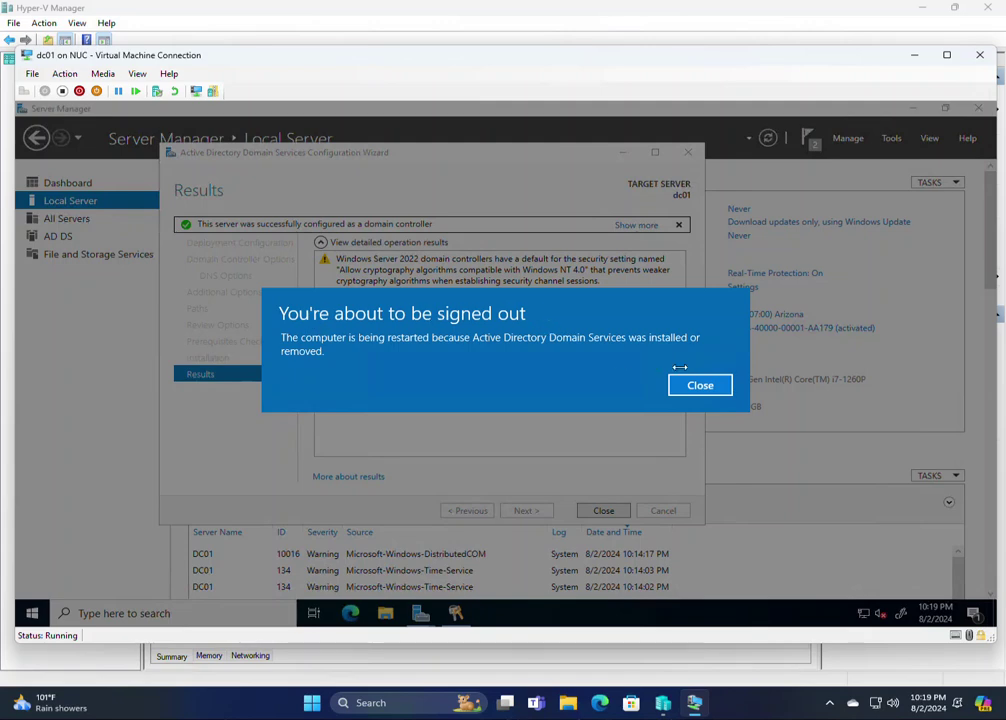
left_click(704, 396)
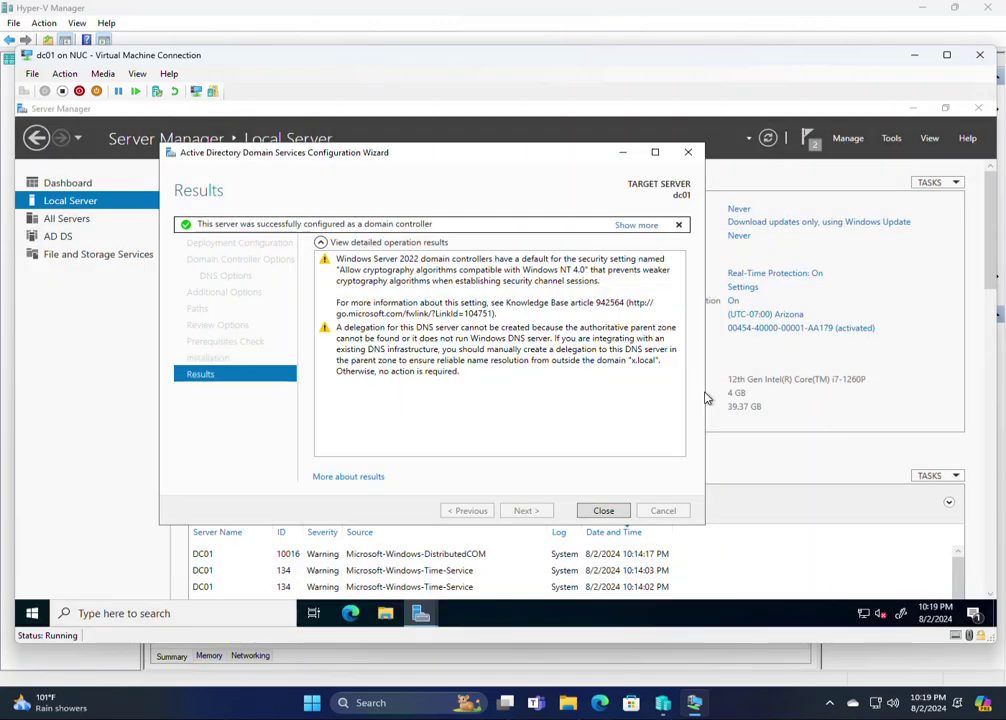
Close the finished wizard and Server Manager while dc01 restarts
left_click(602, 512)
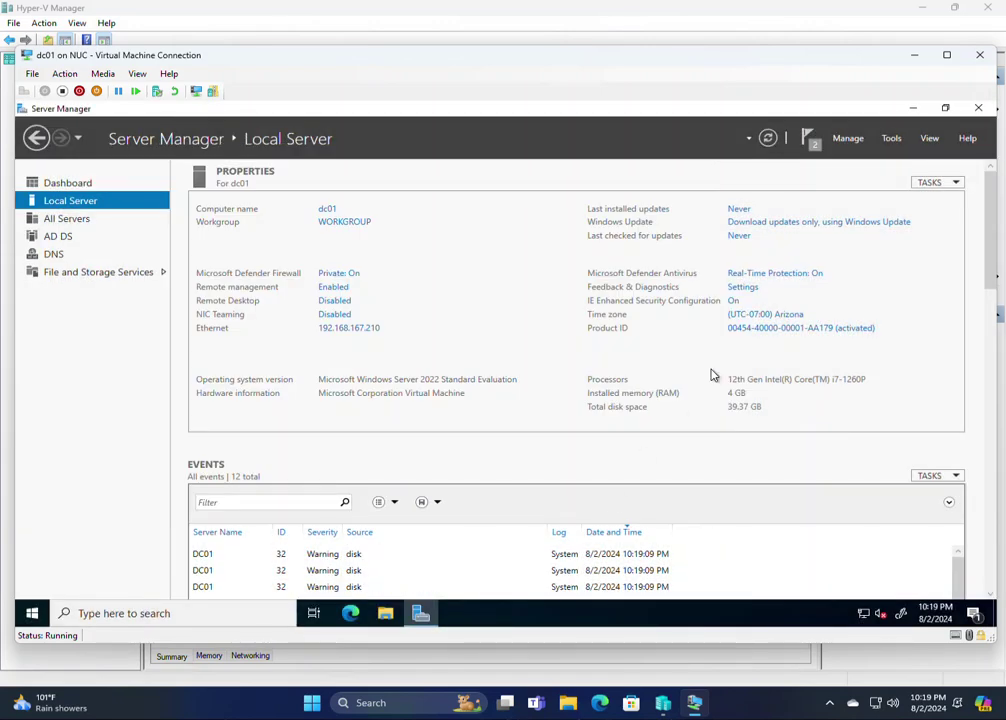
left_click(980, 108)
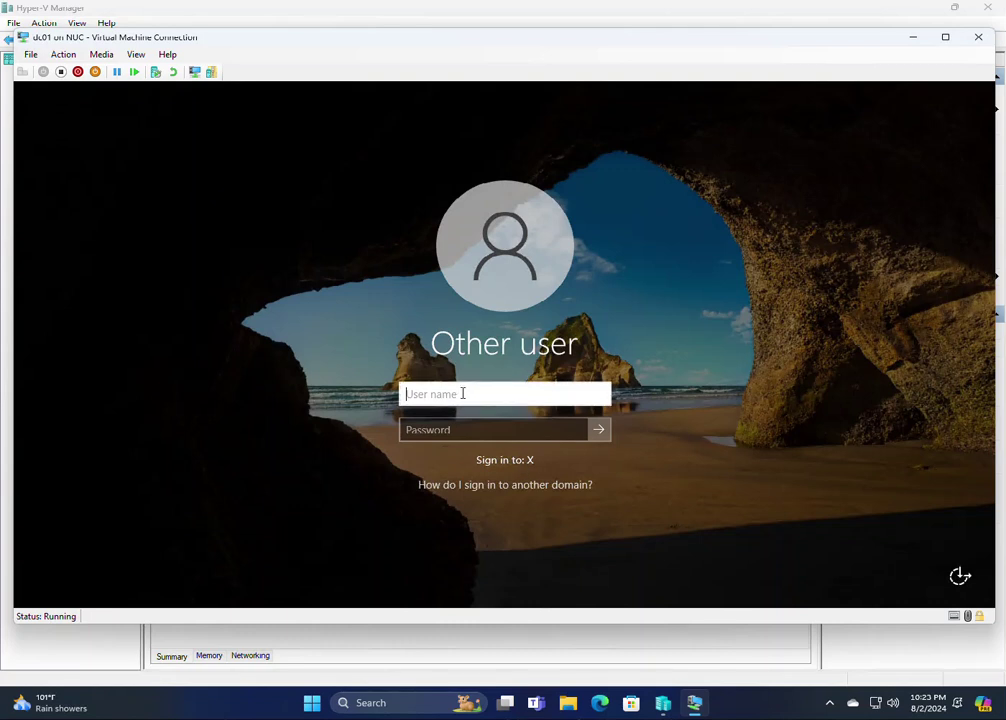
Sign in to domain X as administrator and close Server Manager
type("administrator")
key("Tab")
type("********")
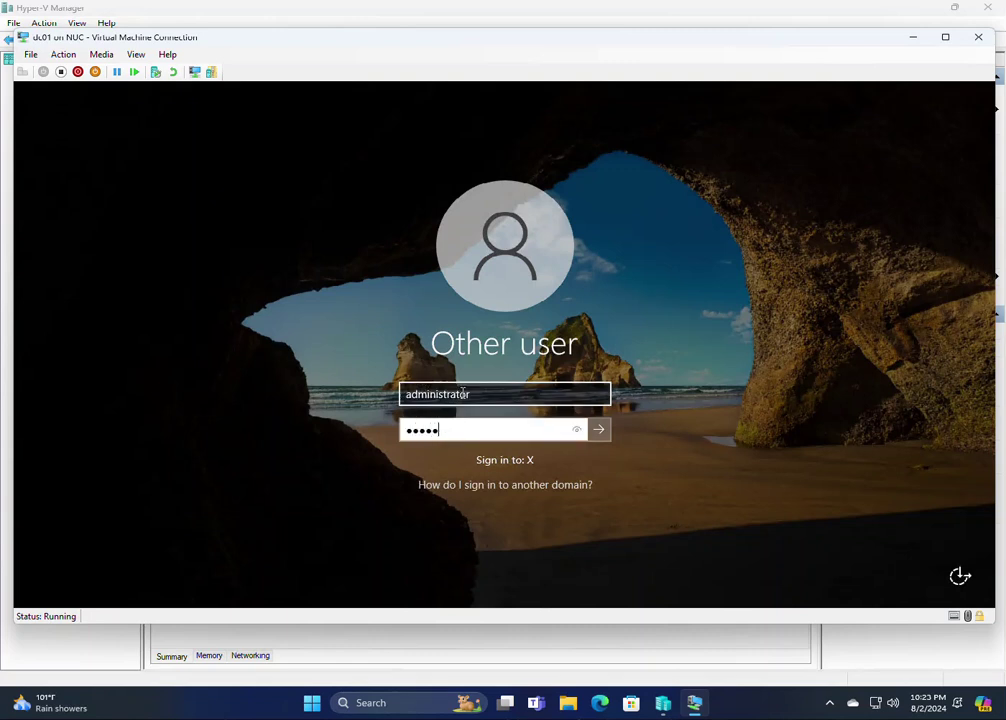
type("*******")
key("Return")
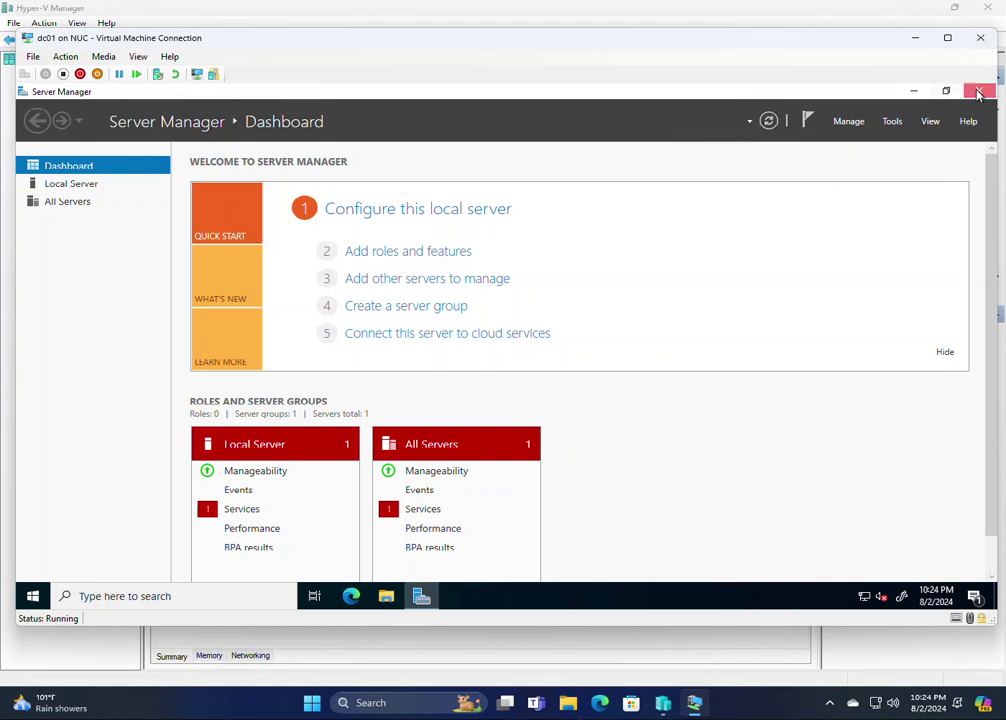
left_click(979, 93)
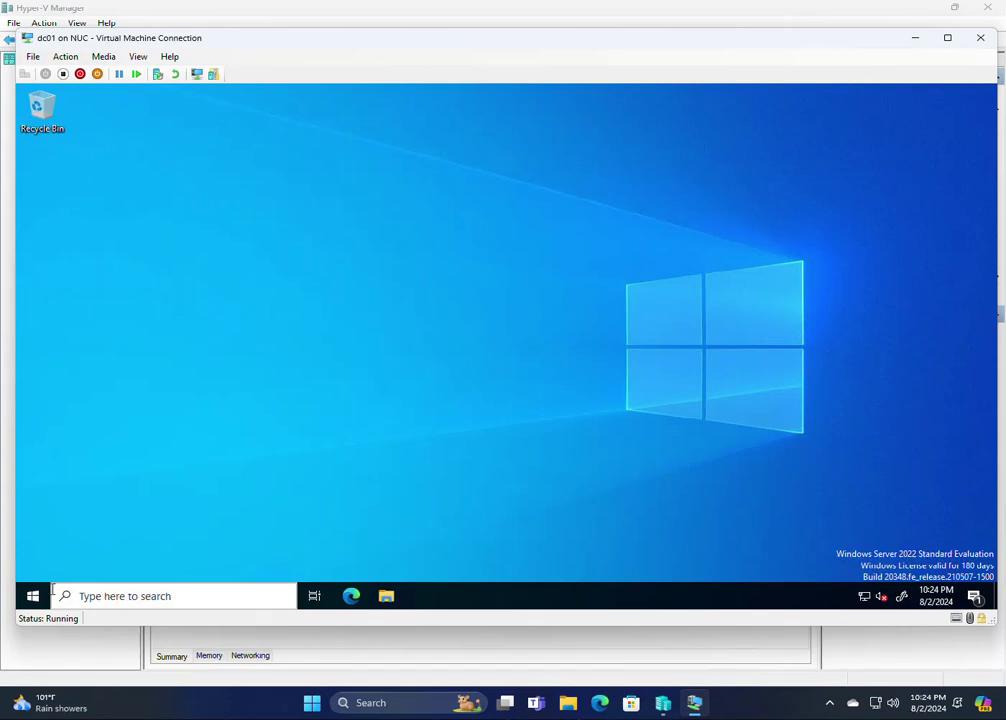
Launch Active Directory Users and Computers and list the x.local Users container
left_click(44, 597)
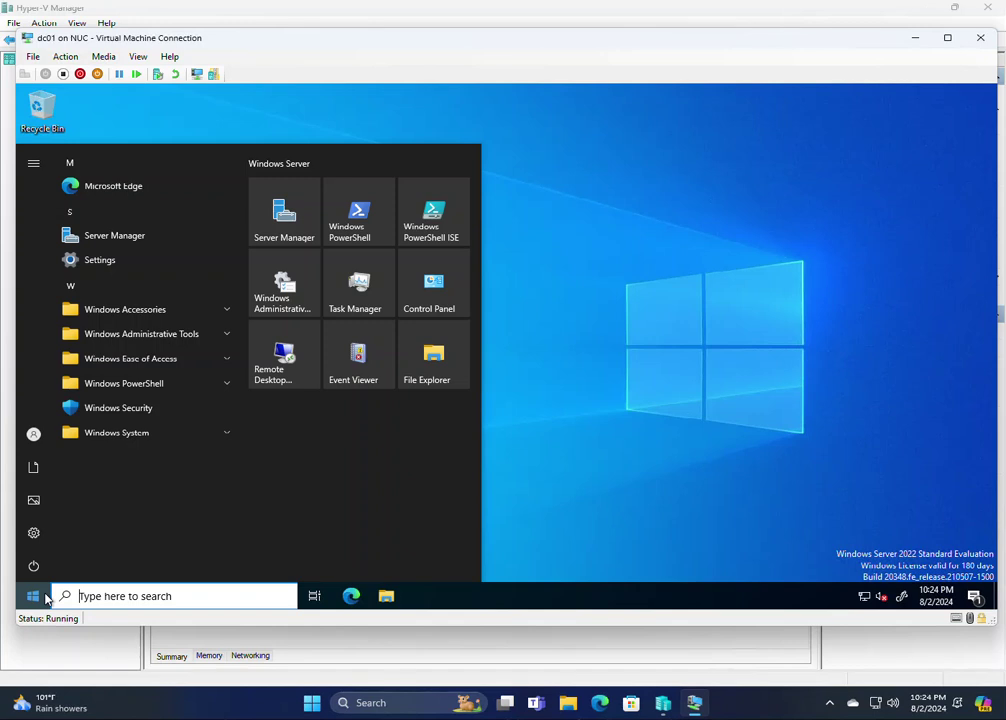
type("user")
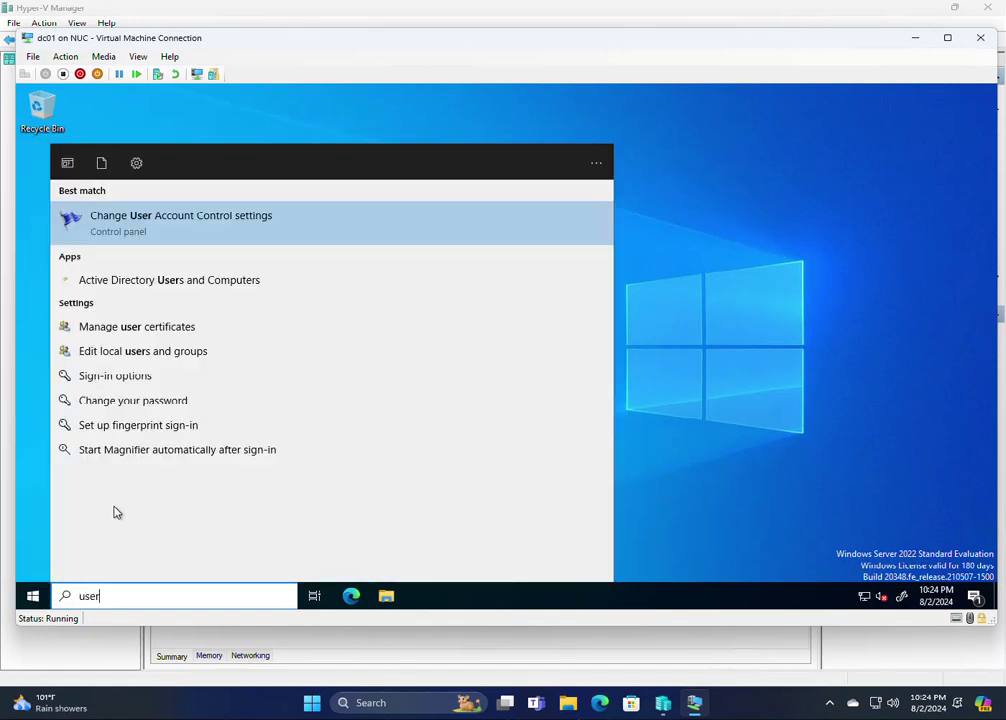
left_click(221, 280)
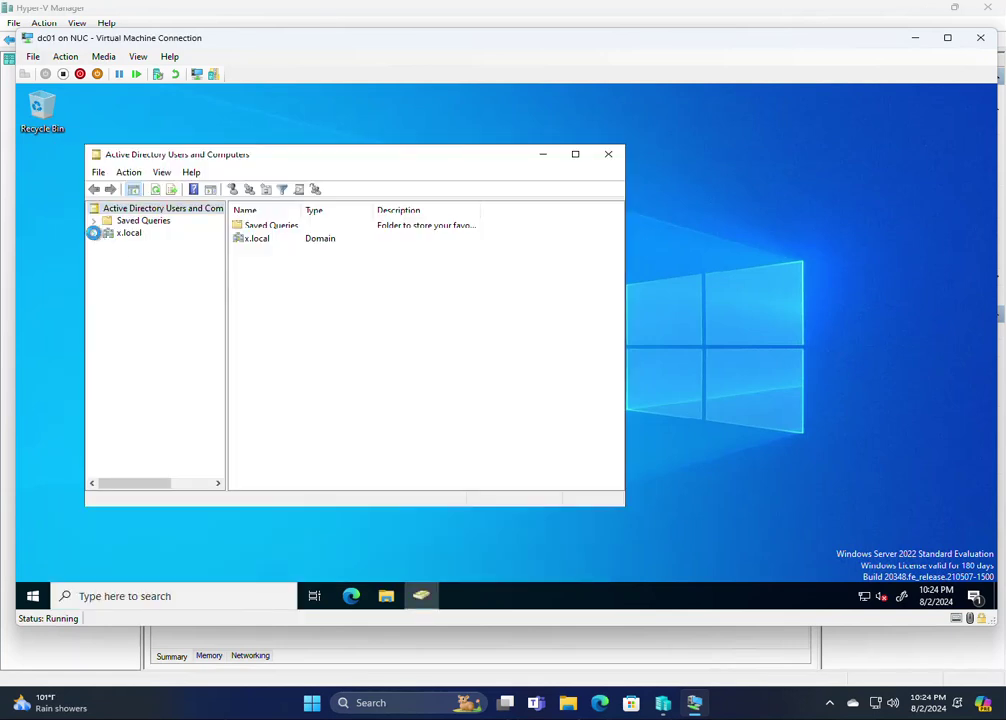
left_click(93, 232)
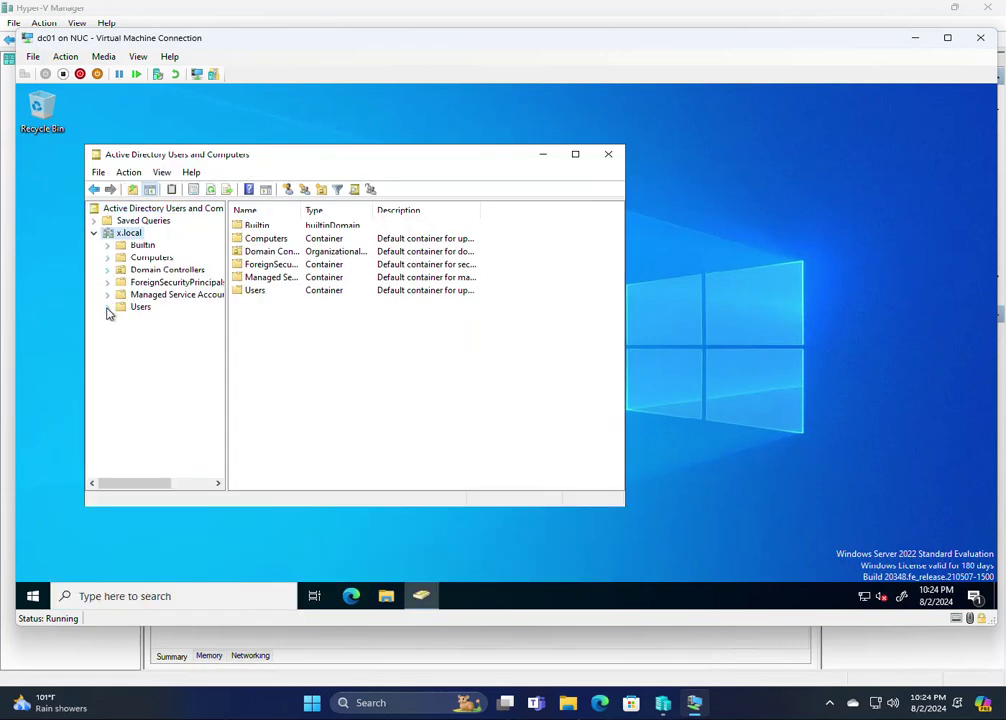
left_click(138, 307)
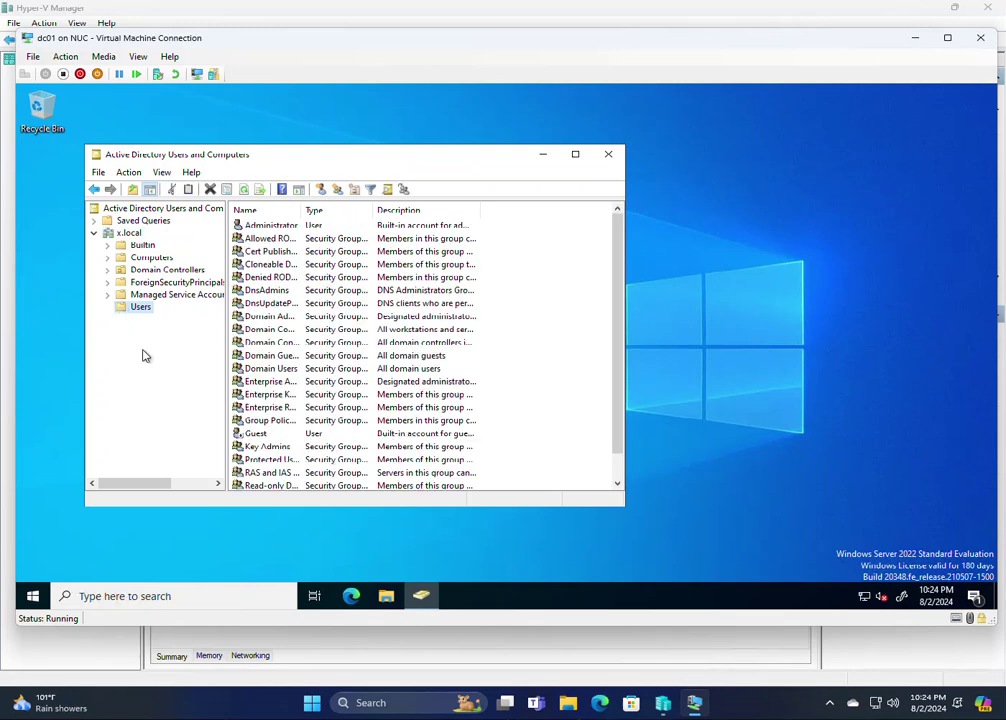
right_click(290, 228)
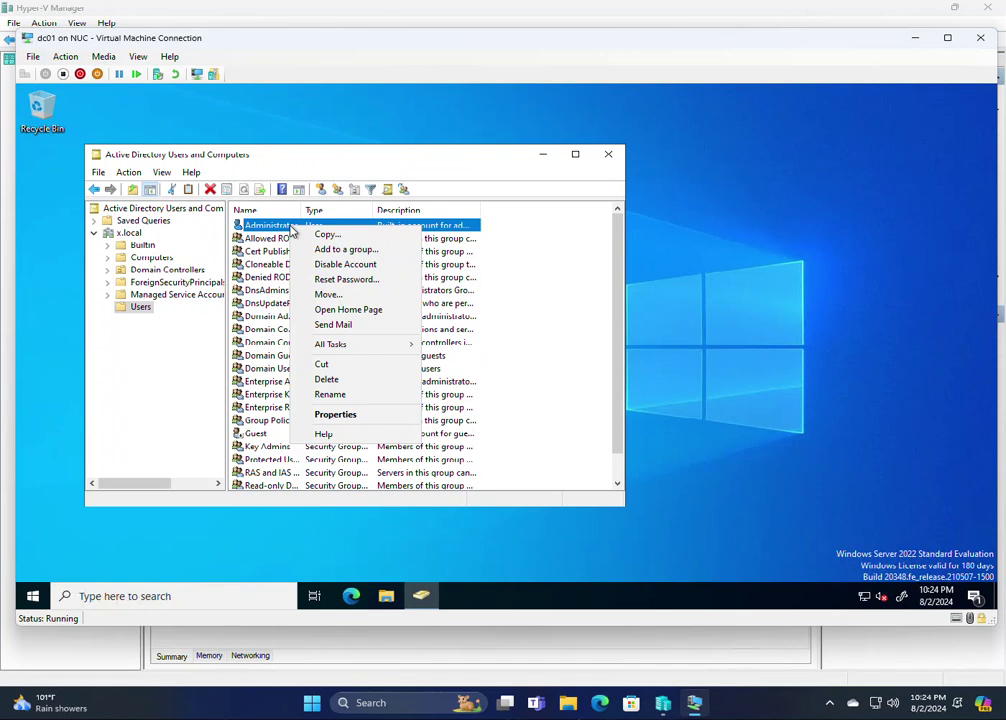
left_click(350, 414)
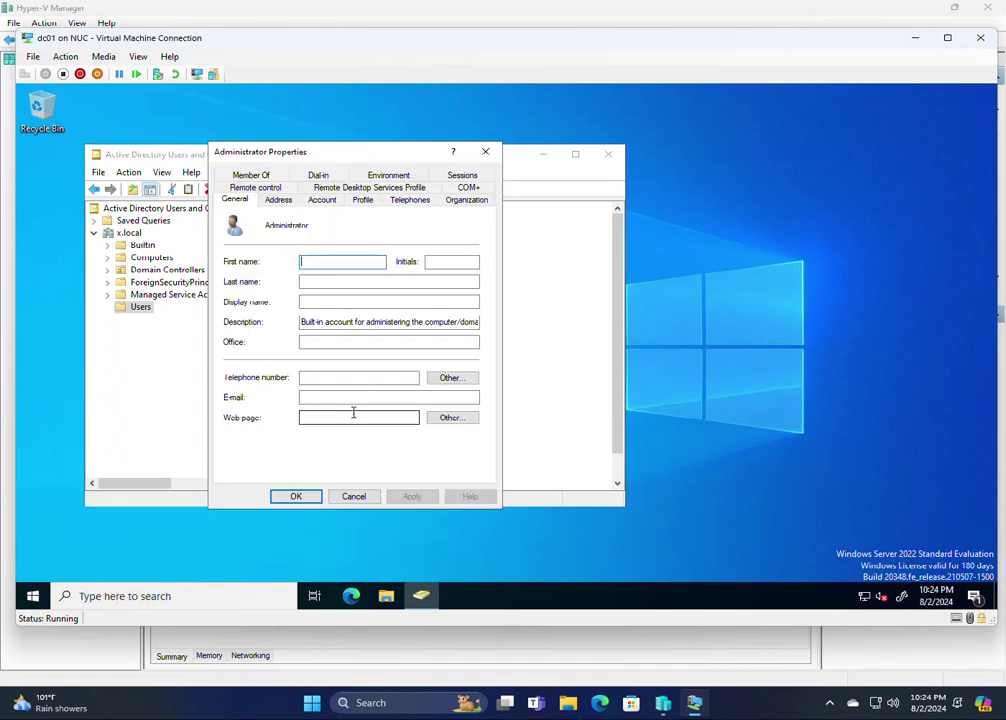
double_click(287, 225)
left_click(322, 199)
left_click(309, 236)
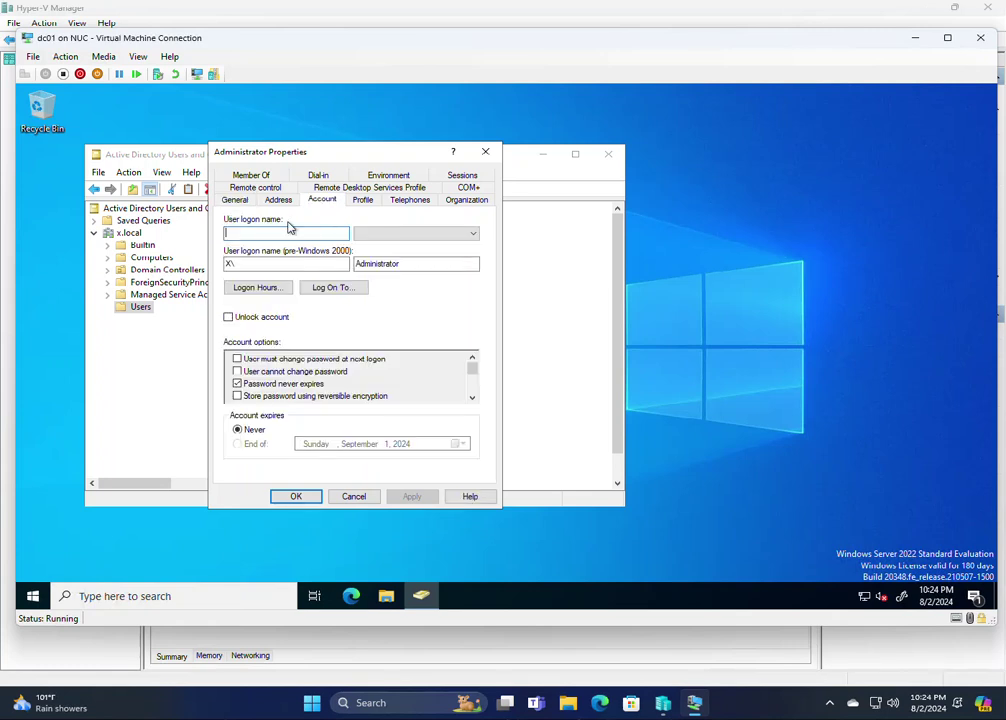
left_click(237, 199)
left_click(313, 202)
type("opsguy")
key("Tab")
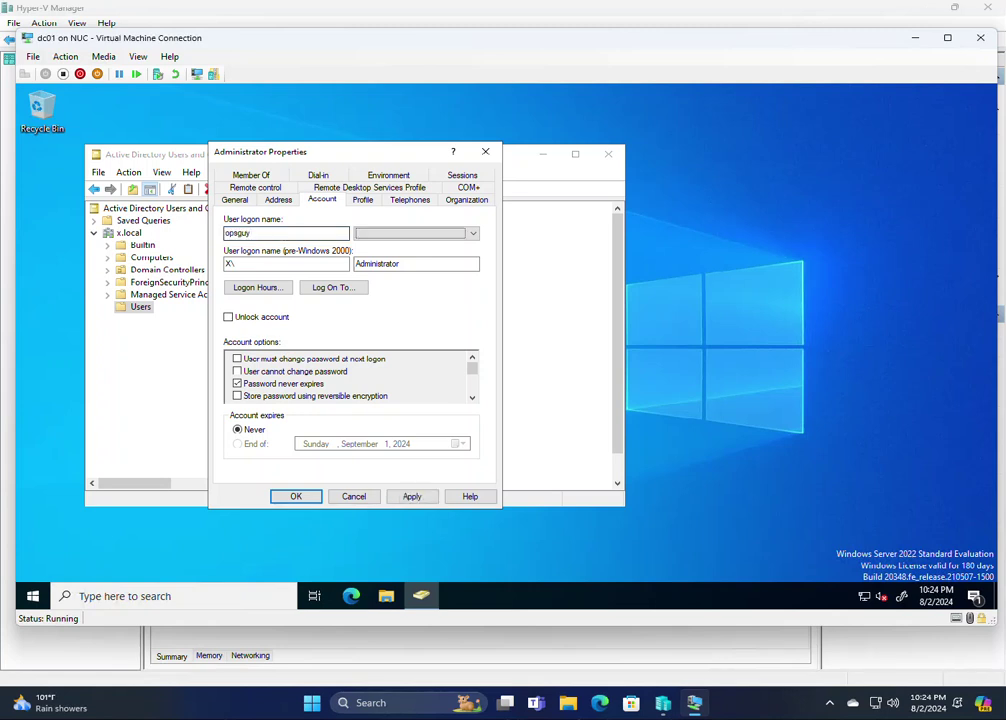
left_click(431, 234)
left_click(431, 246)
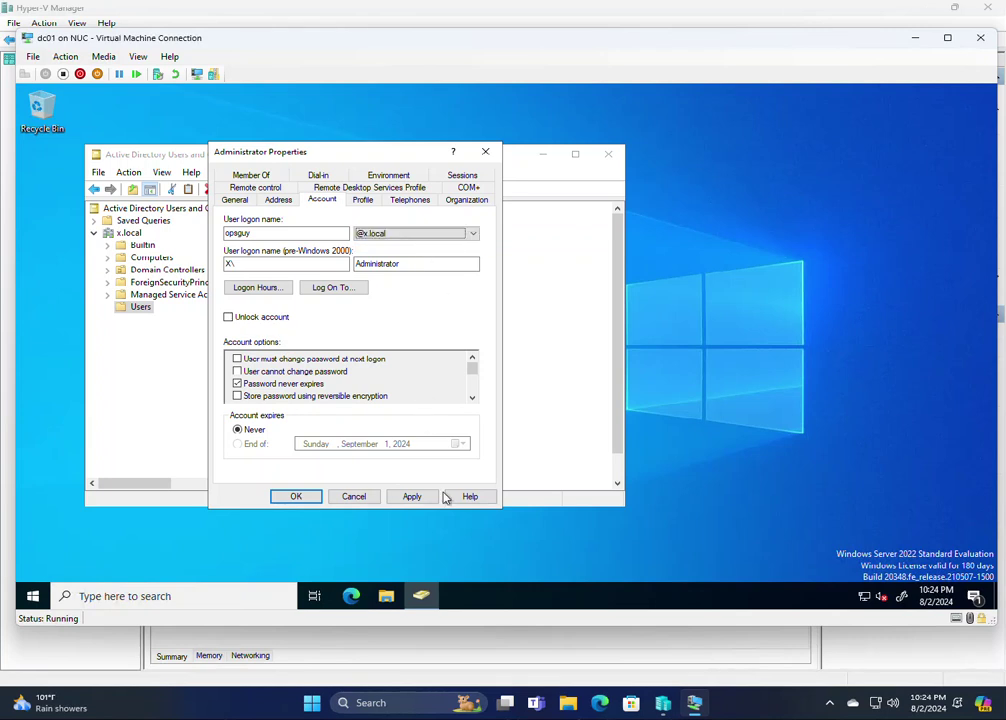
left_click(412, 497)
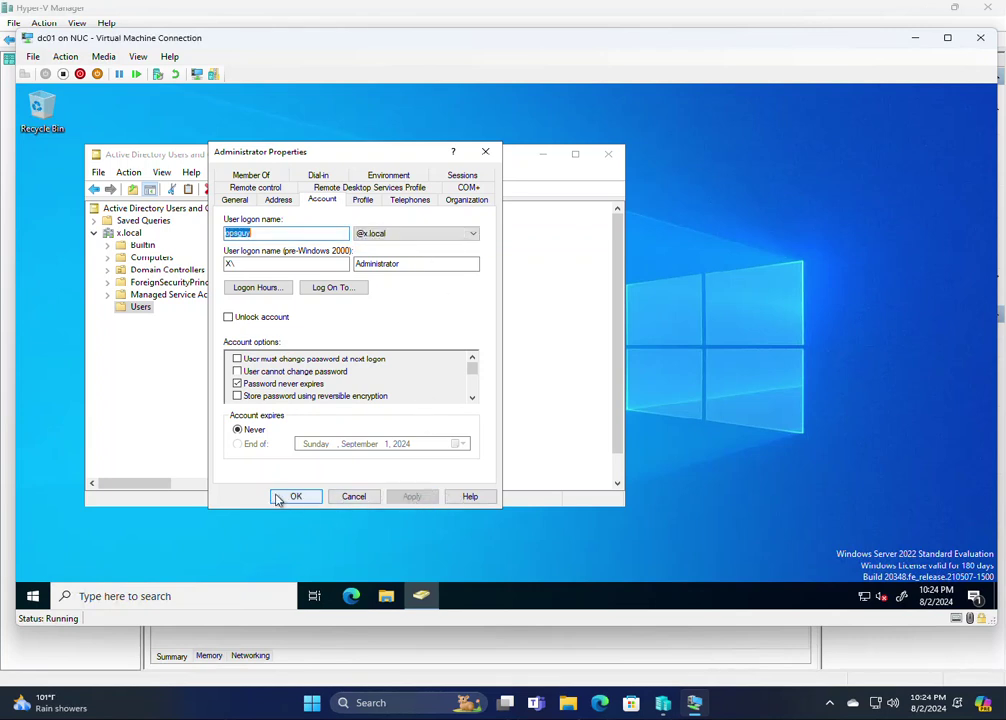
left_click(295, 497)
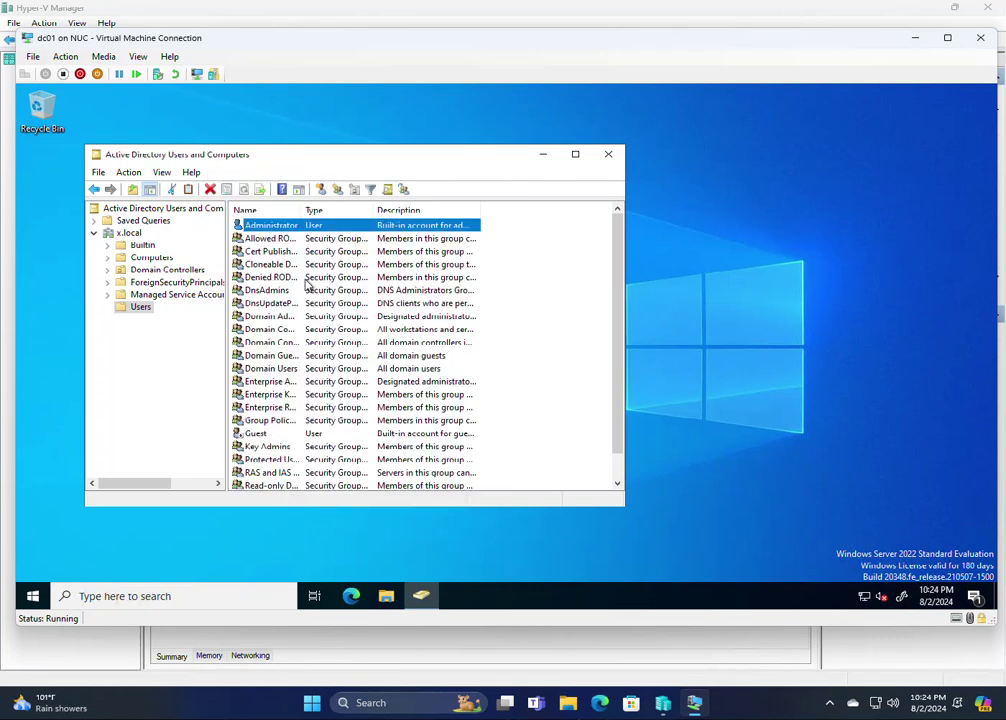
Rename Administrator to opsguy with display name IT Ops Guy and pre-2000 name opsguy
left_click(278, 226)
type("opsguy")
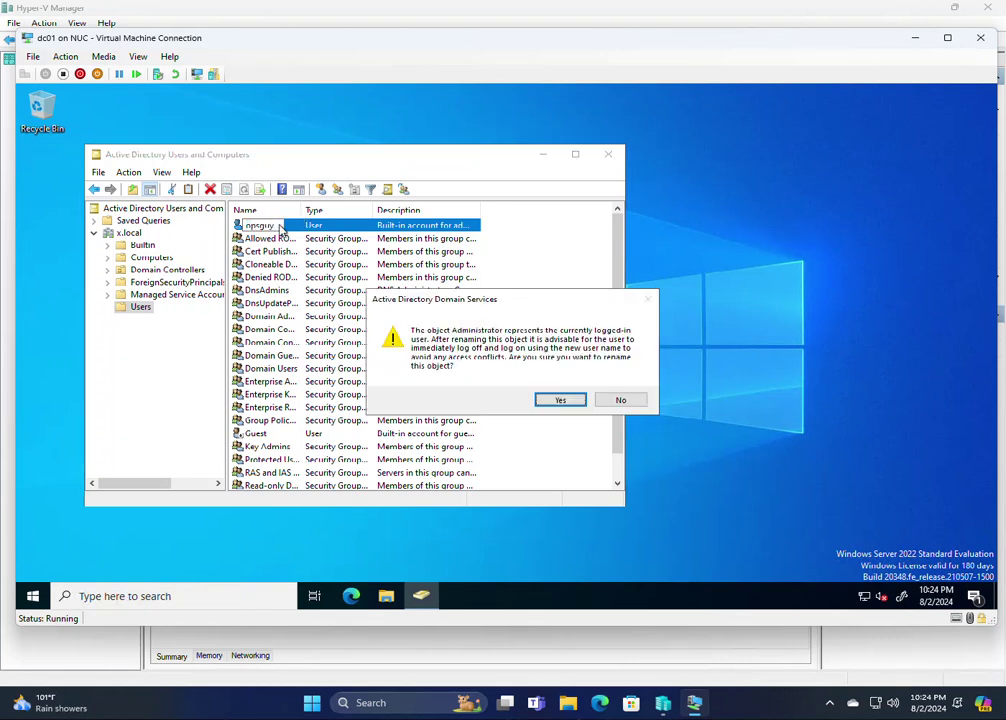
left_click(566, 404)
left_click(339, 271)
left_click(320, 312)
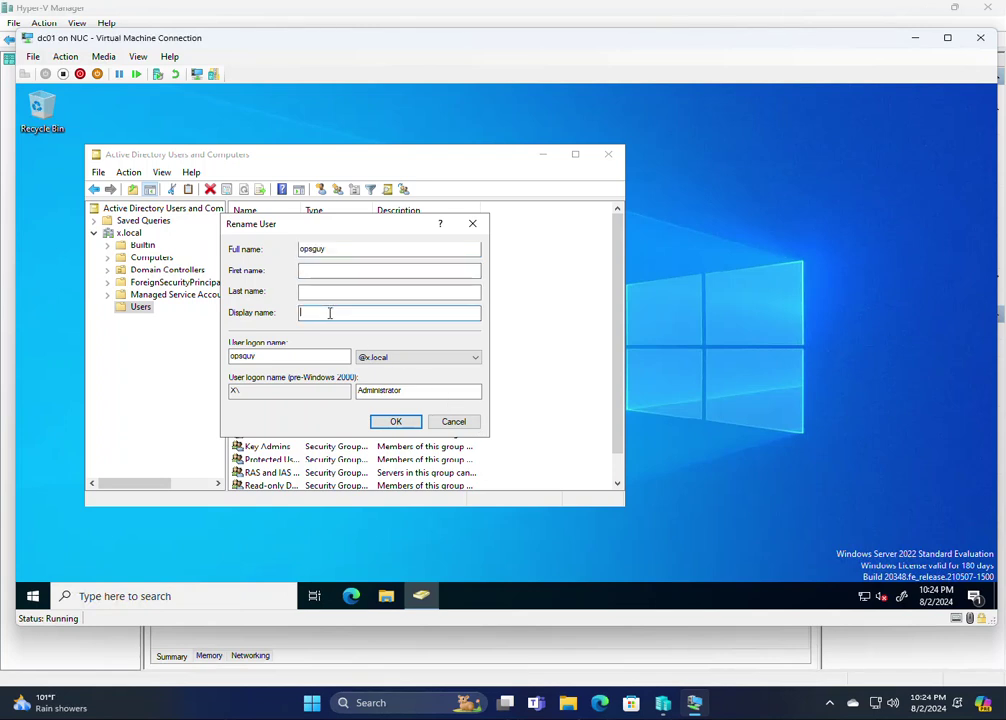
type("IT Ops Guy")
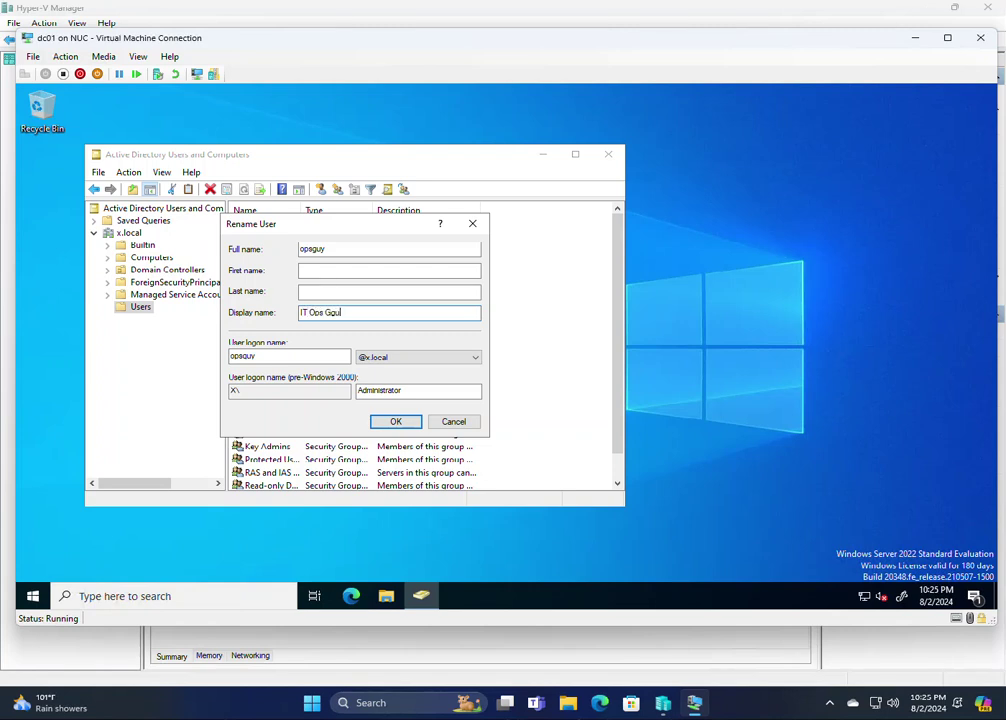
key("BackSpace")
key("BackSpace")
key("BackSpace")
key("Tab")
key("Tab")
key("Tab")
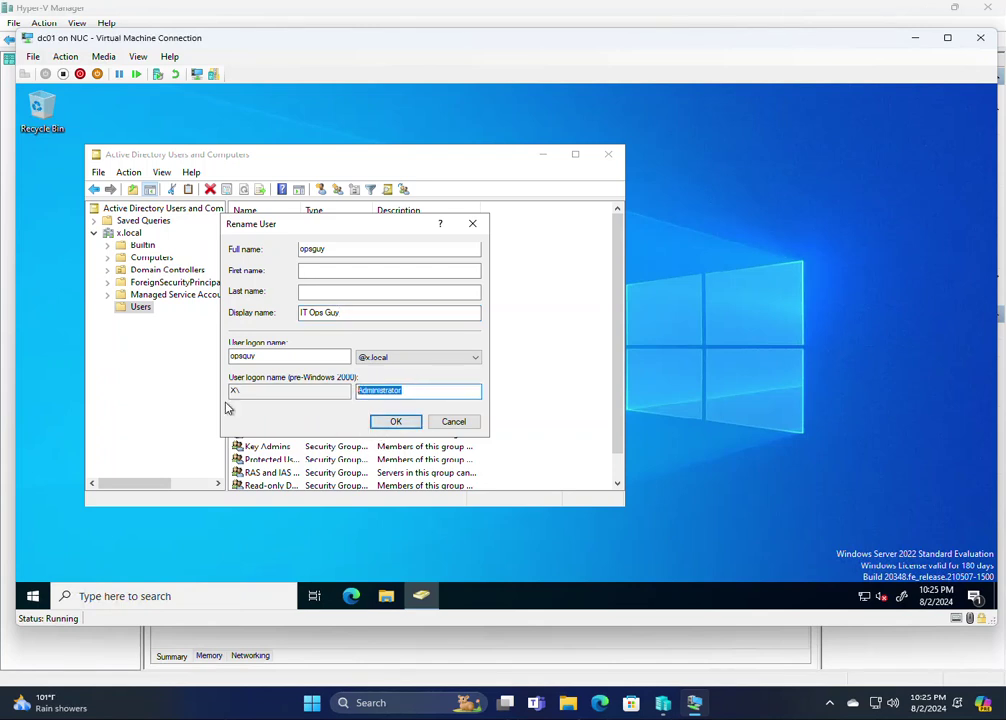
type("opsguy")
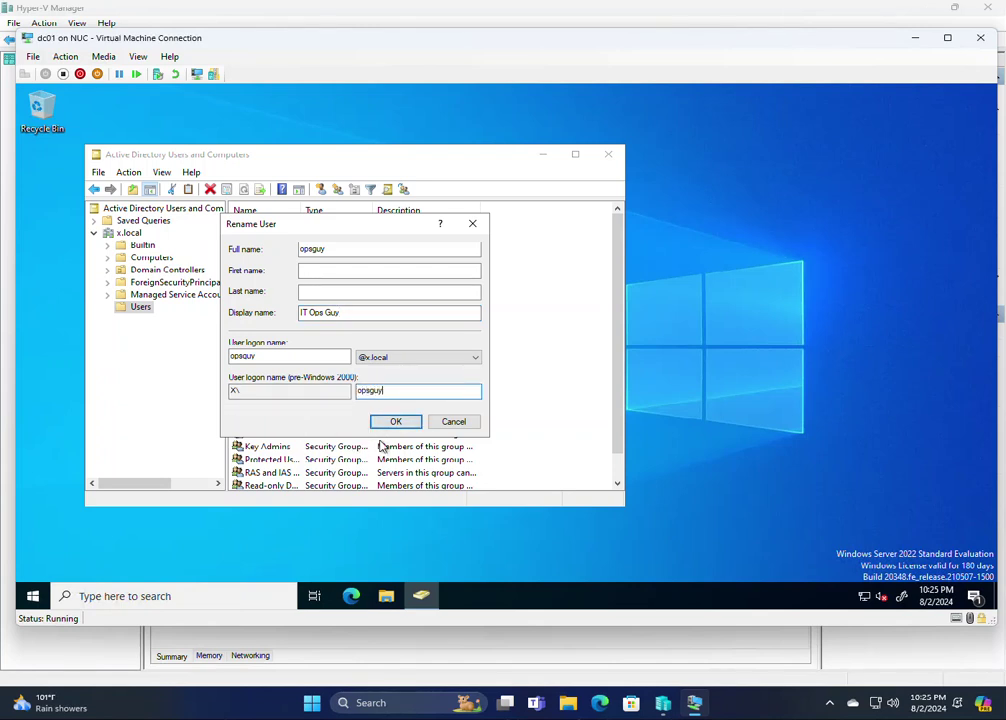
left_click(395, 421)
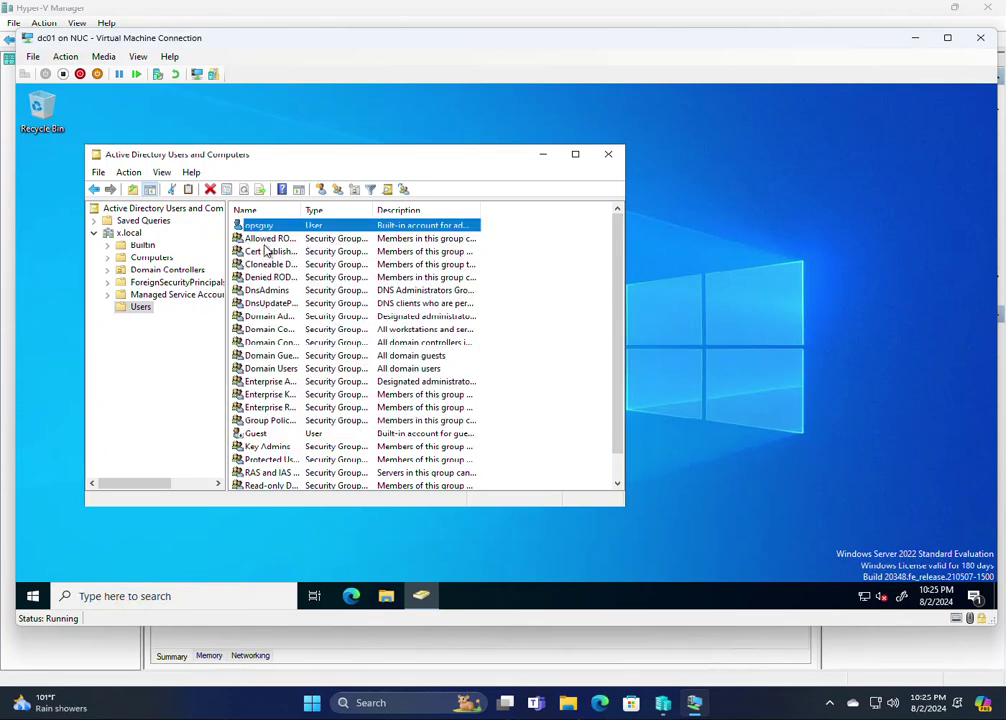
left_click(609, 155)
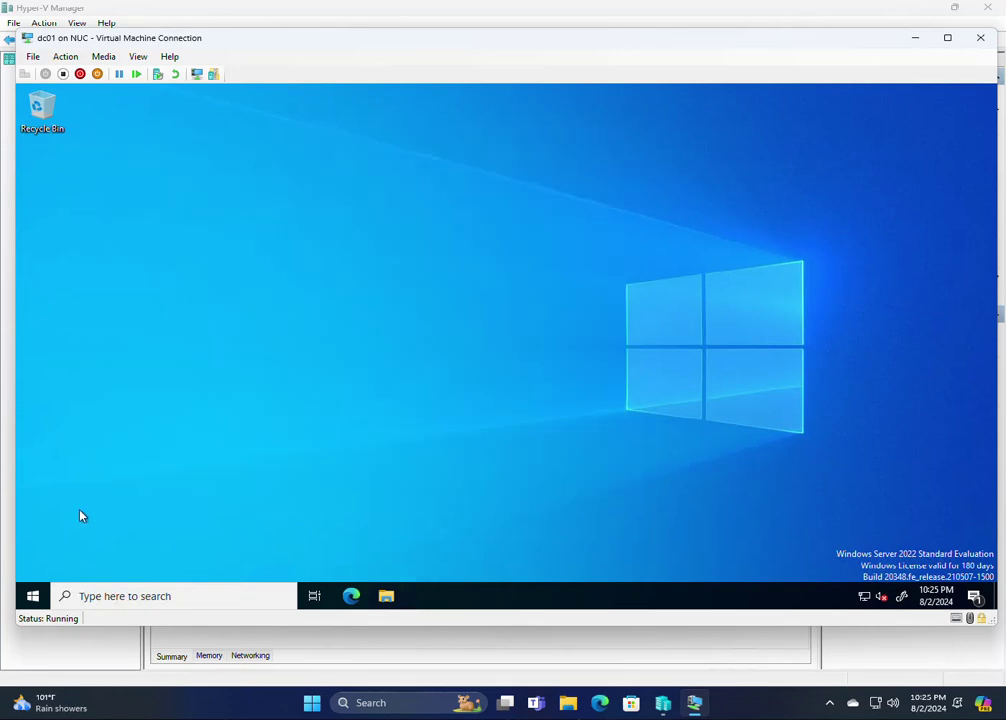
Sign out of the administrator account on dc01
left_click(33, 596)
mouse_move(38, 433)
left_click(83, 440)
left_click(108, 406)
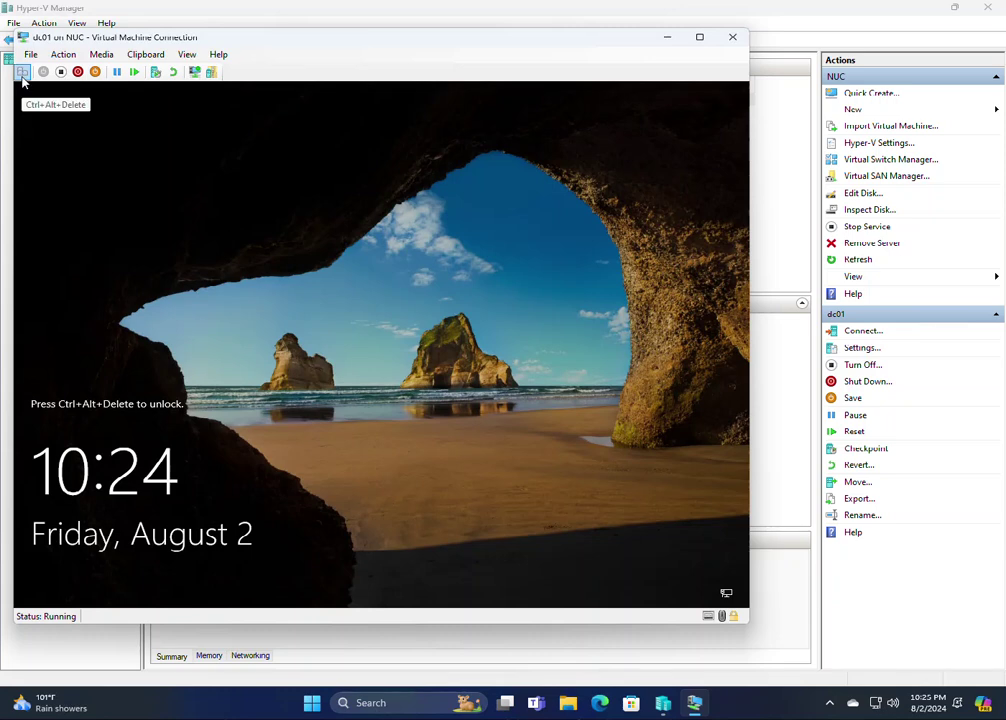
Sign back in to dc01 as opsguy with its password
left_click(22, 72)
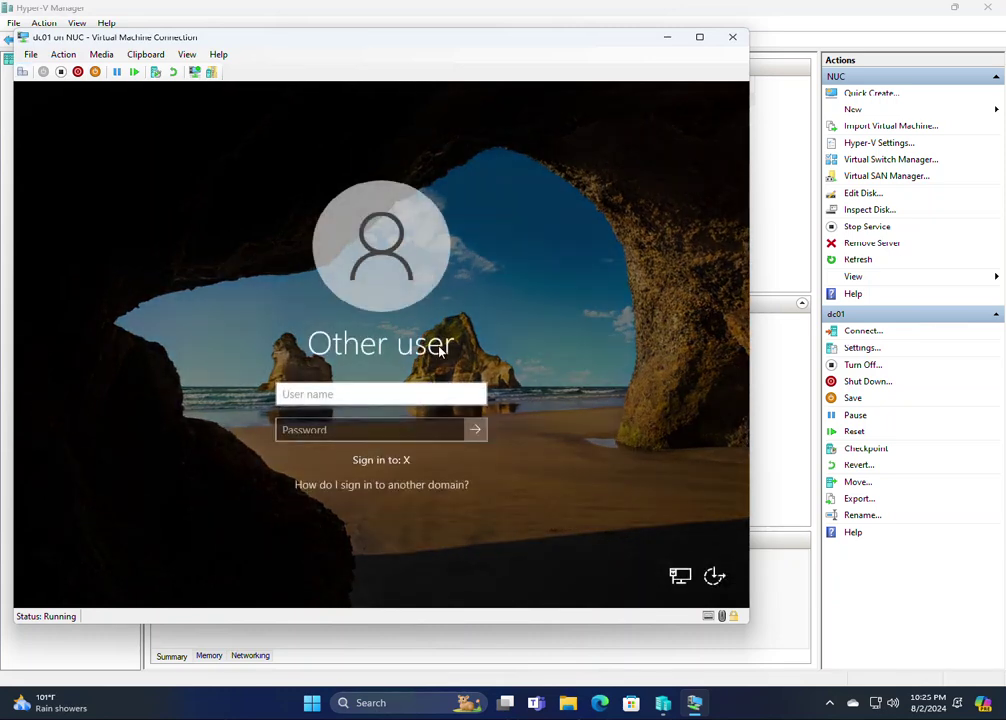
type("opsguy")
key("Tab")
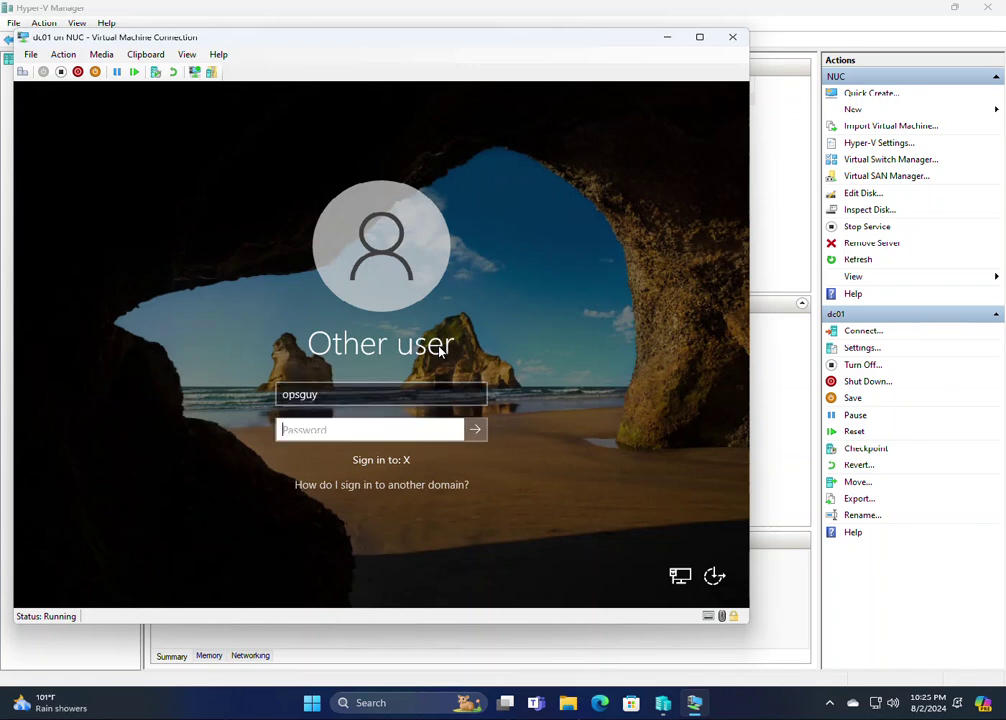
type("**********")
key("Return")
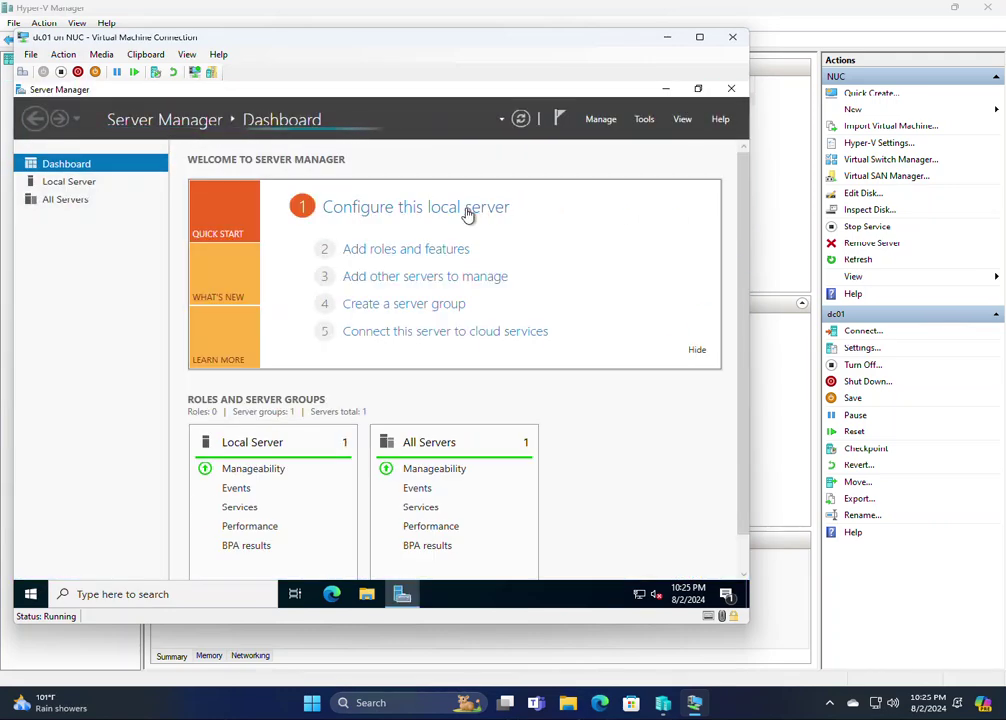
left_click(466, 210)
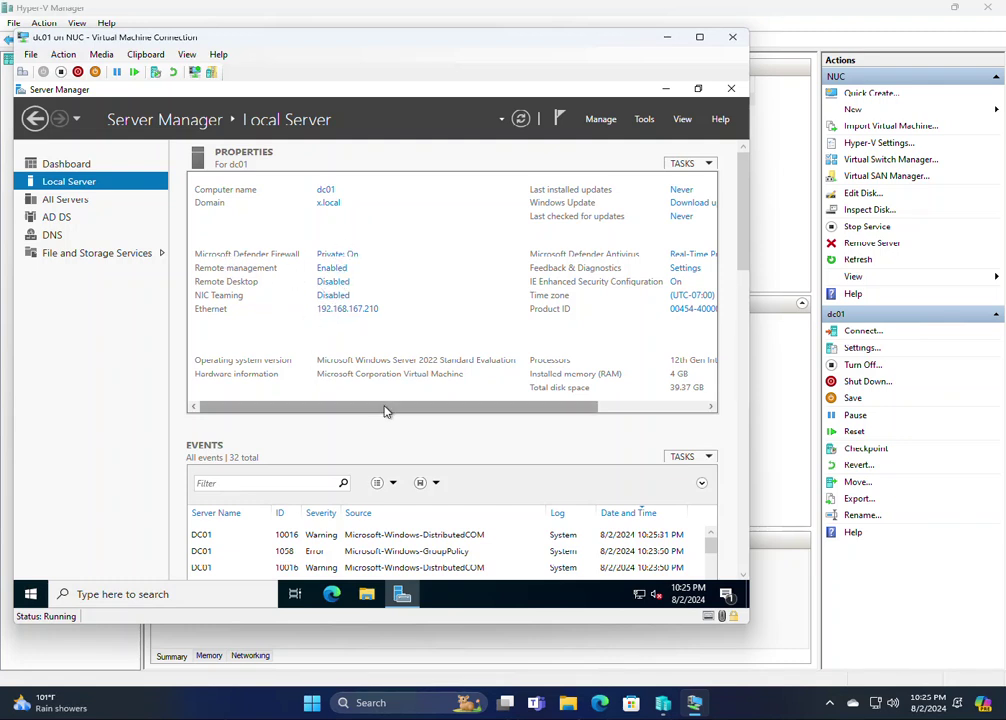
Review dc01's properties (x.local, 192.168.167.210), then close Server Manager and the dc01 window
left_click(612, 413)
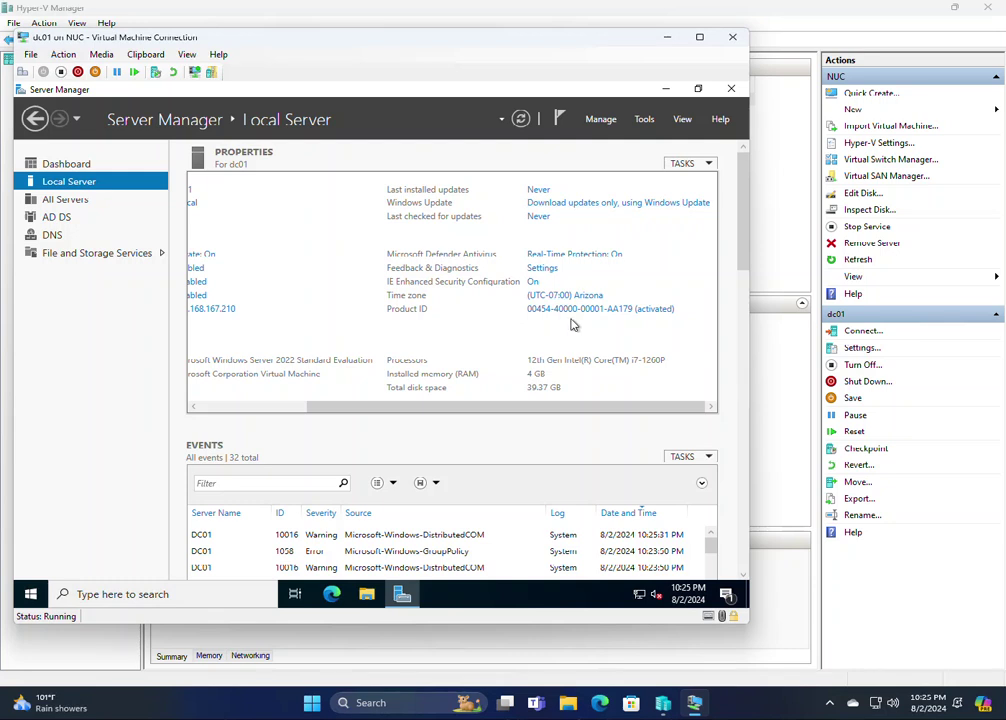
left_click(731, 88)
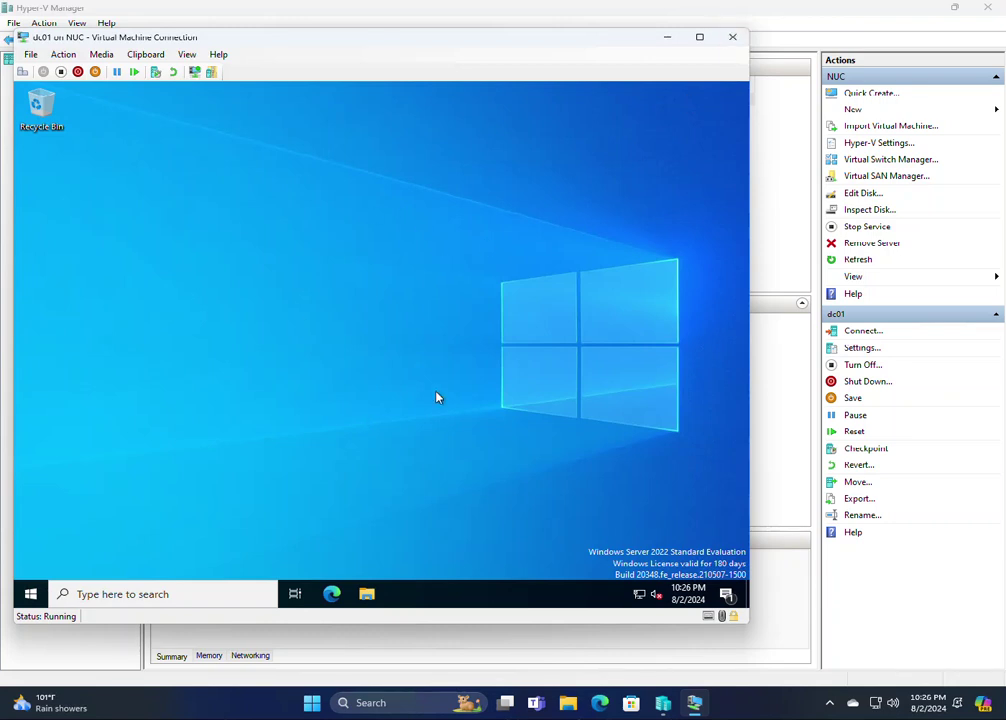
left_click(734, 39)
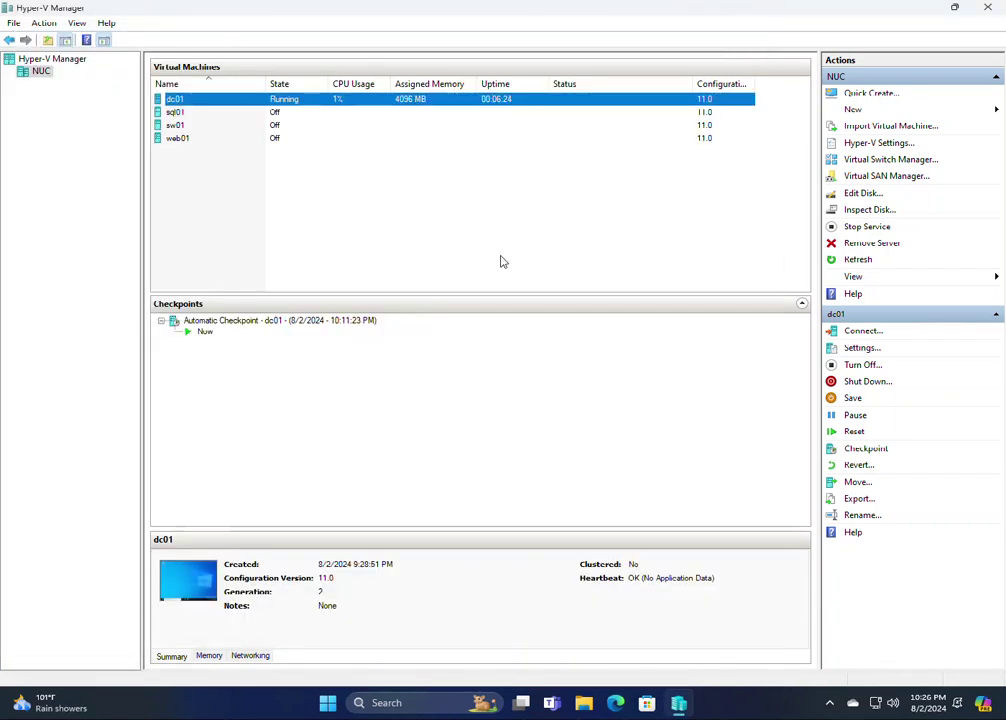
Connect to sw01, start it despite the checkpoint, and connect at 1366x768
right_click(192, 126)
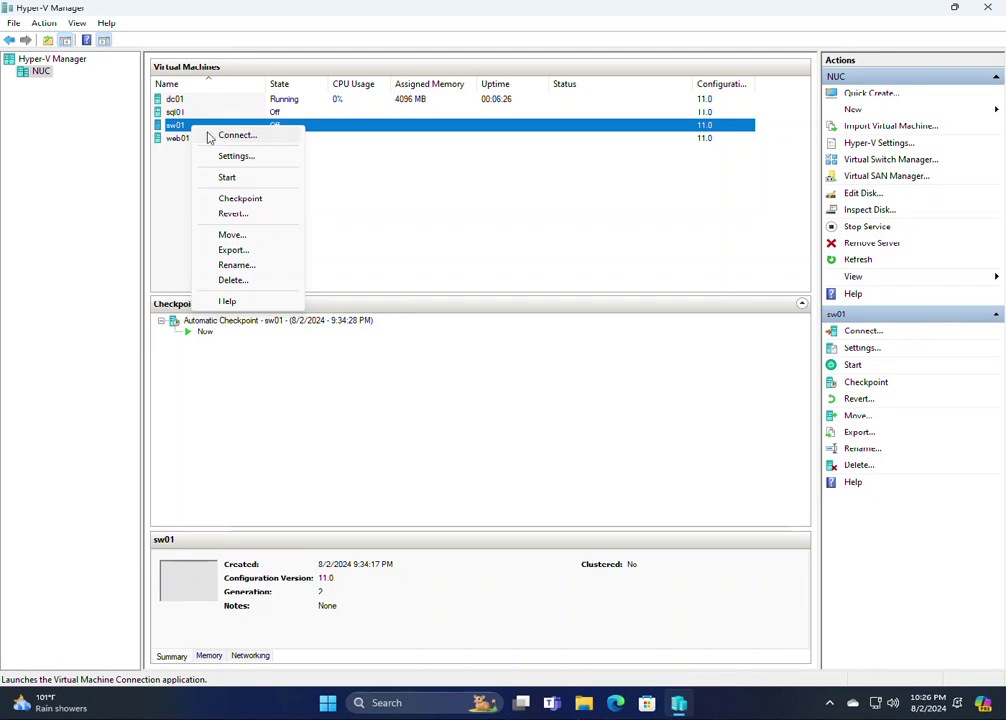
left_click(217, 137)
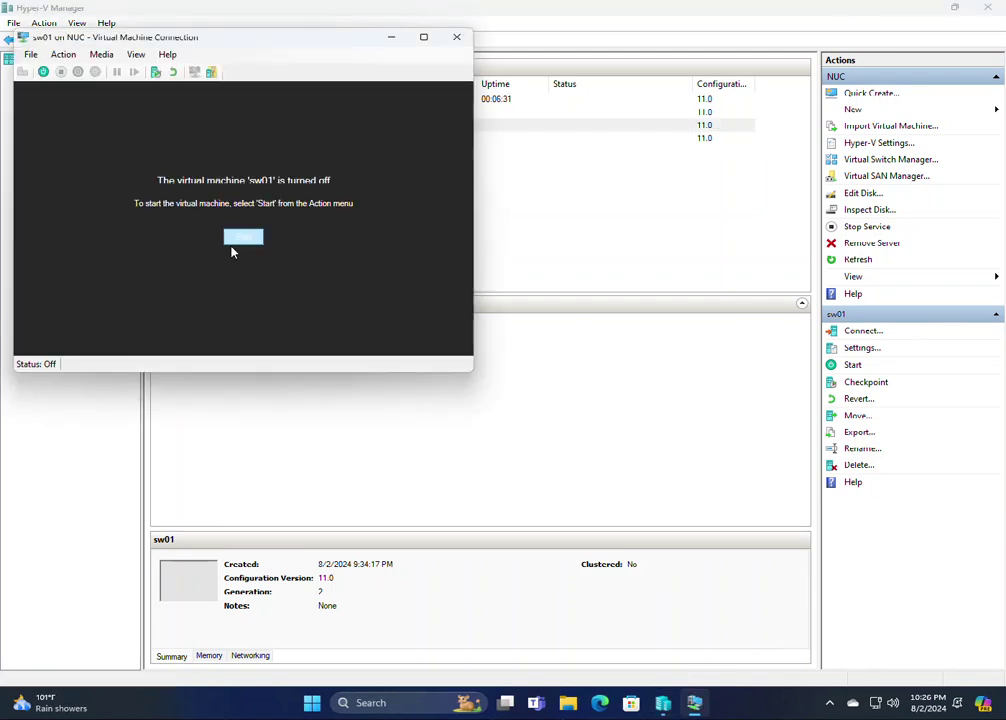
left_click(243, 237)
left_click(262, 244)
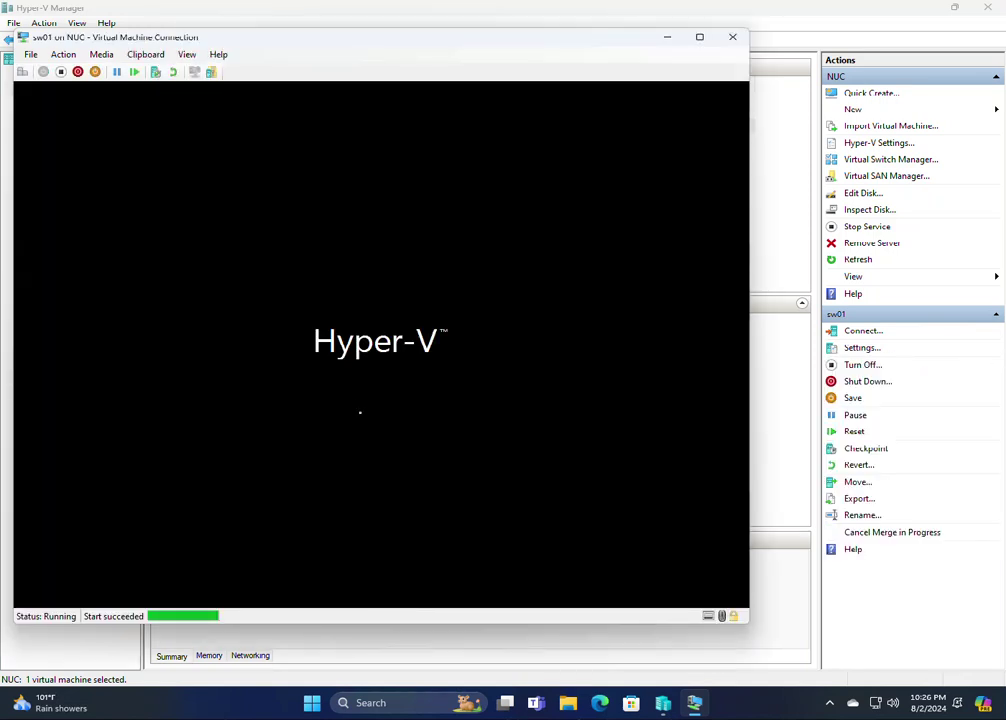
left_click_drag(269, 41, 350, 39)
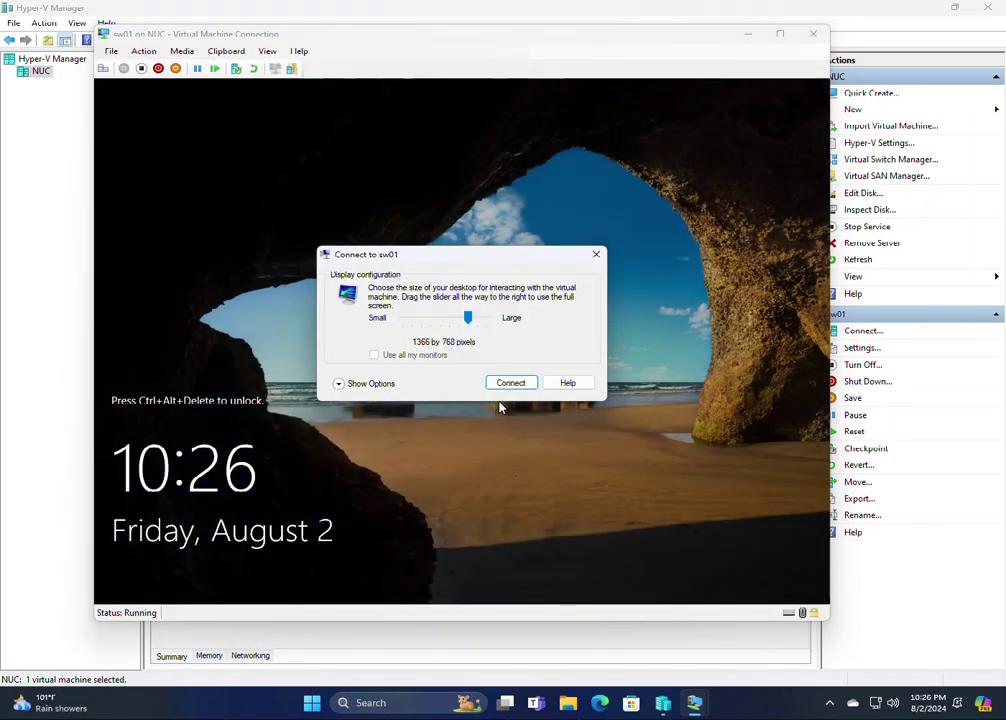
left_click(512, 386)
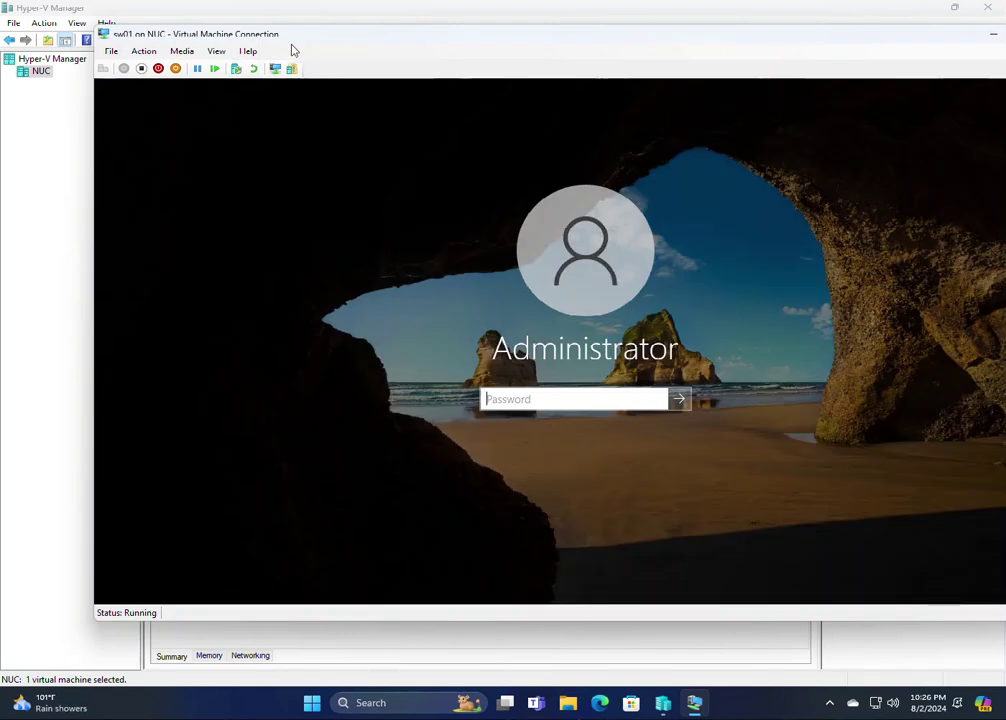
Bring the sw01 window fully on screen and sign in as Administrator
left_click_drag(280, 38, 210, 52)
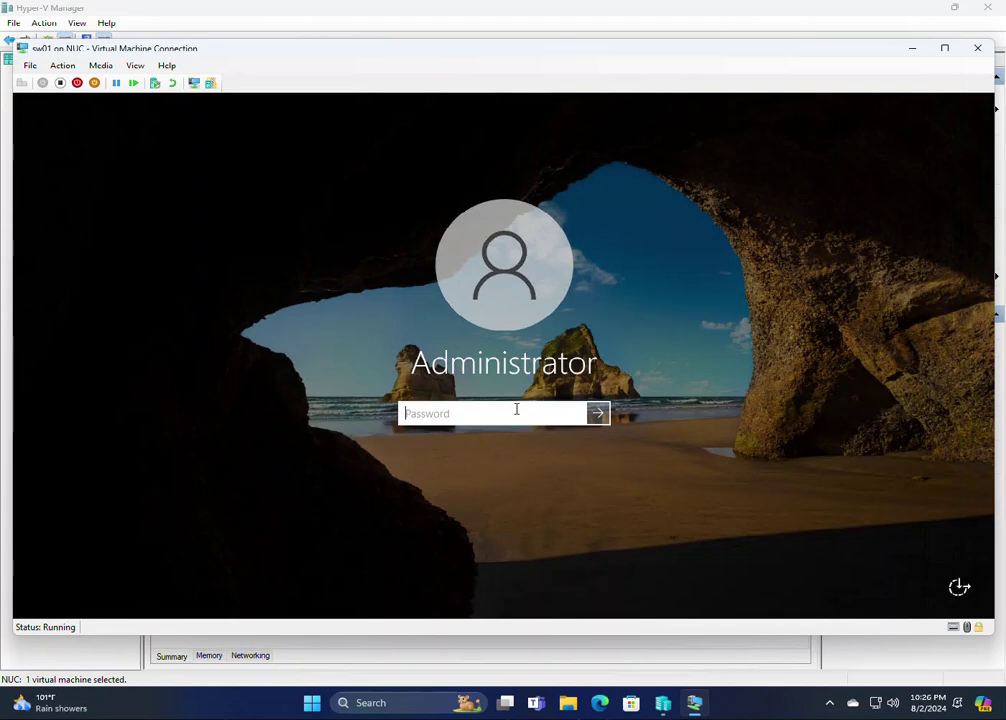
type("••••••••••••••")
key("Return")
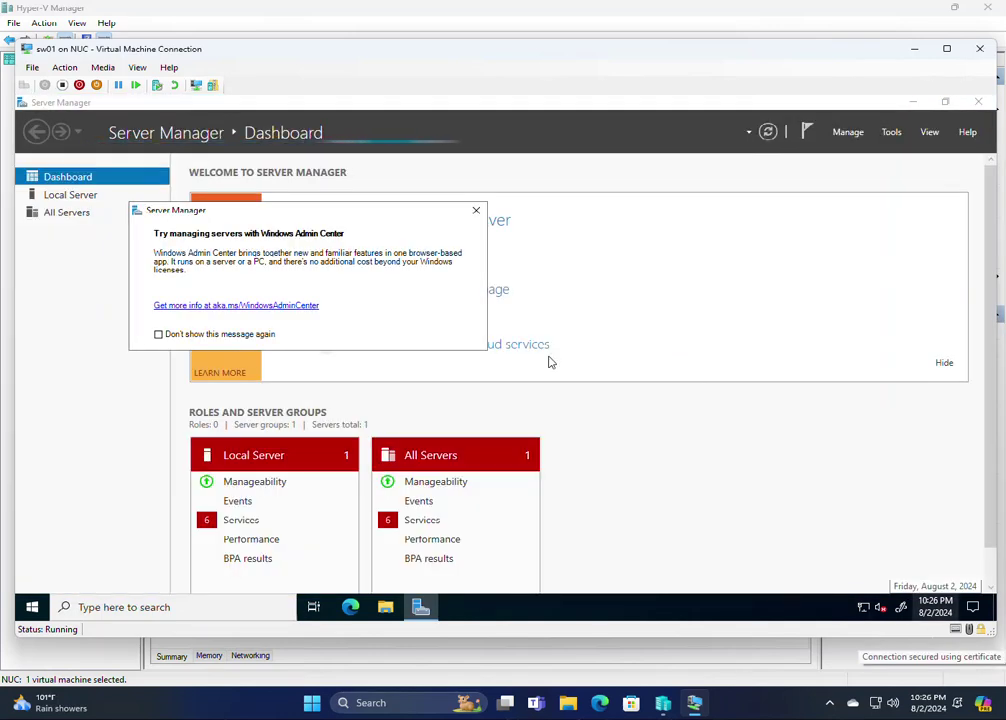
Dismiss the Windows Admin Center message and go from Local Server to Network Connections
left_click(477, 211)
left_click(443, 228)
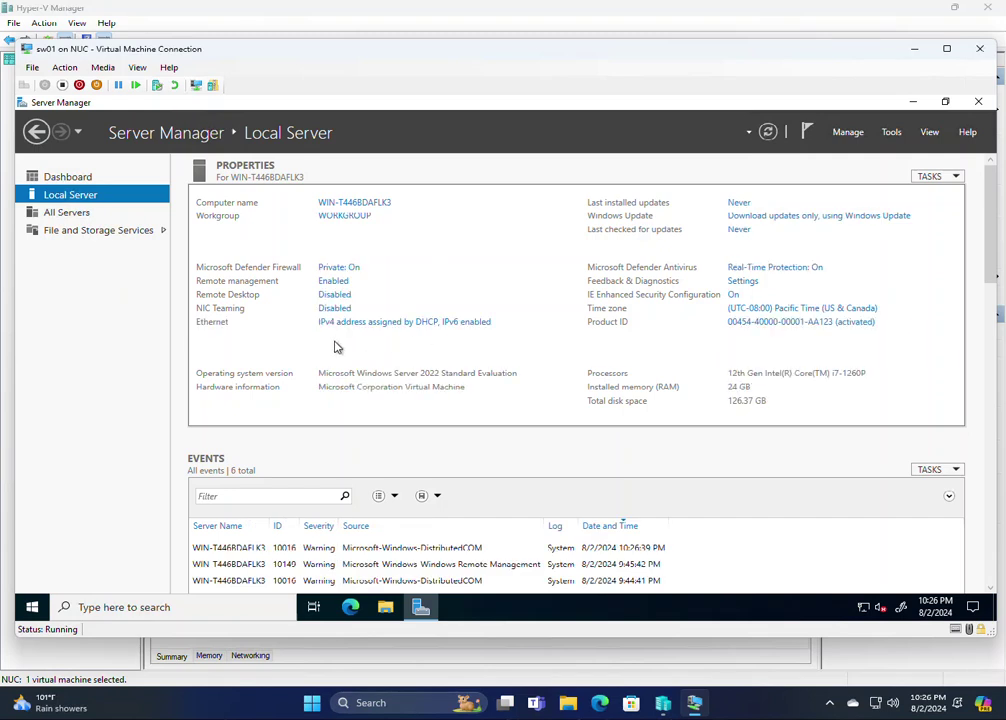
left_click(337, 330)
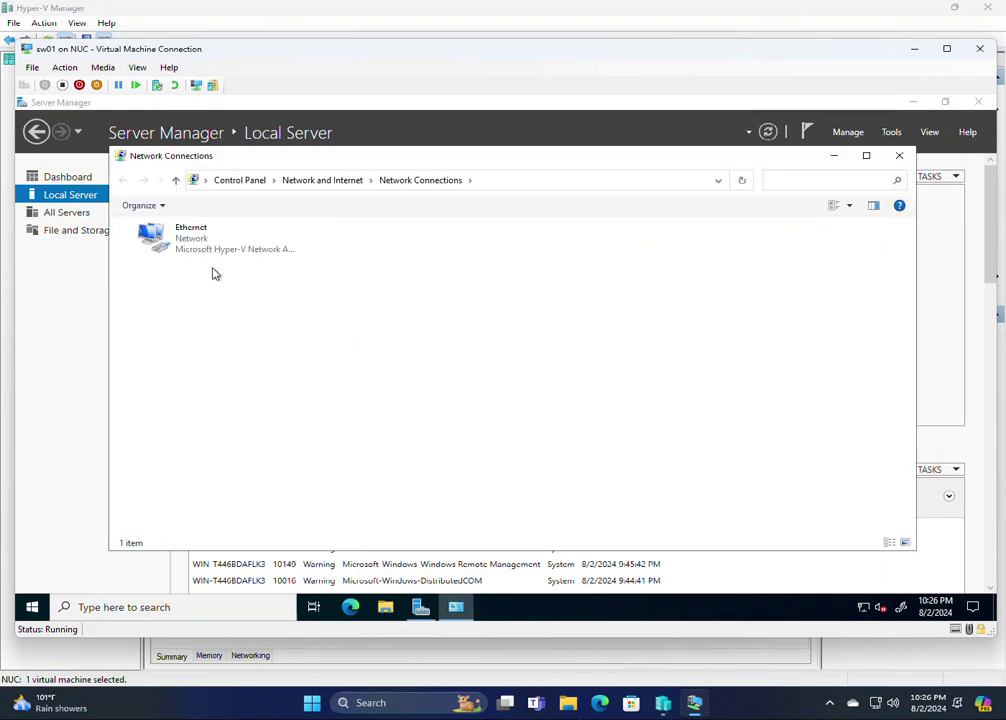
Give Ethernet static IPv4 192.168.167.220/24, gateway 192.168.167.1, DNS 192.168.167.210 and 8.8.8.8
right_click(183, 241)
left_click(160, 368)
left_click(250, 363)
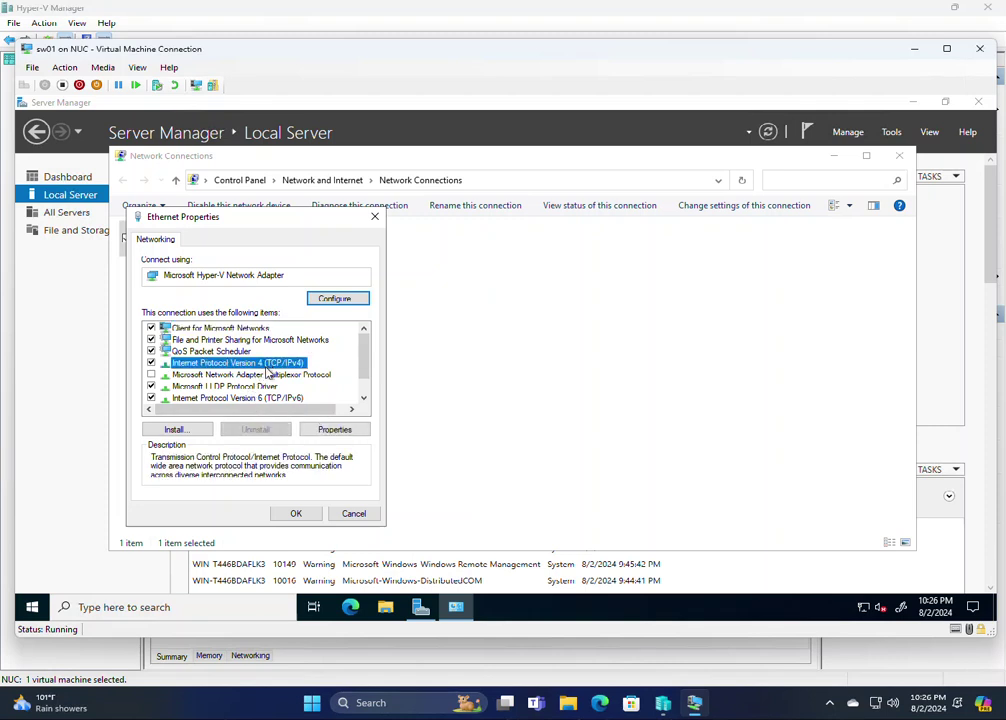
left_click(334, 429)
left_click(250, 368)
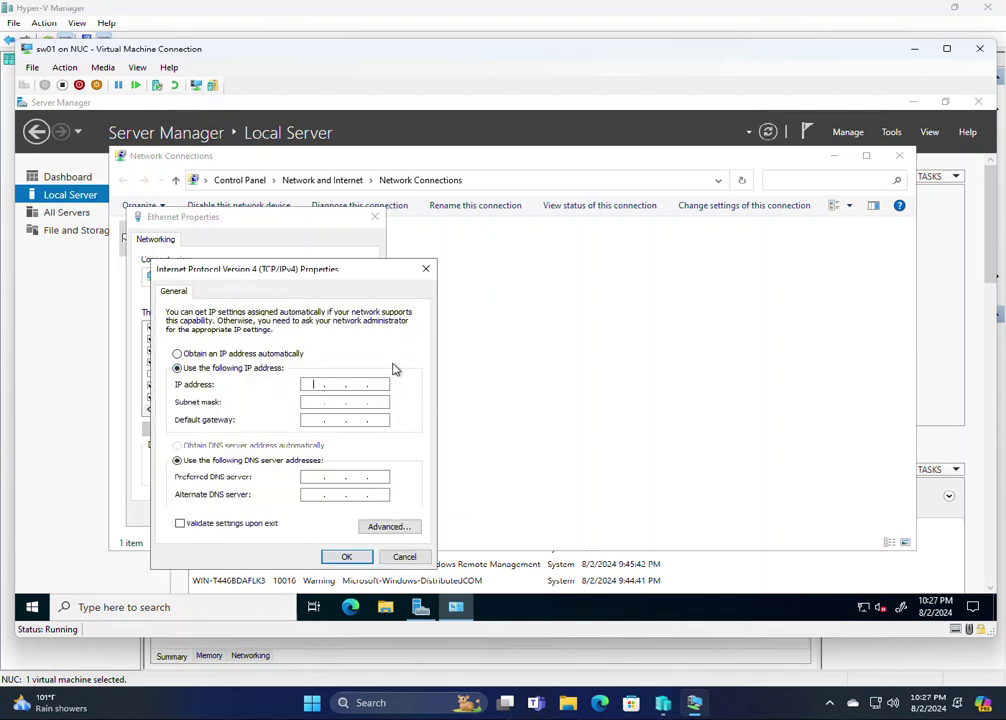
type("192 . 168 . 167 . 220")
key("Tab")
key("Tab")
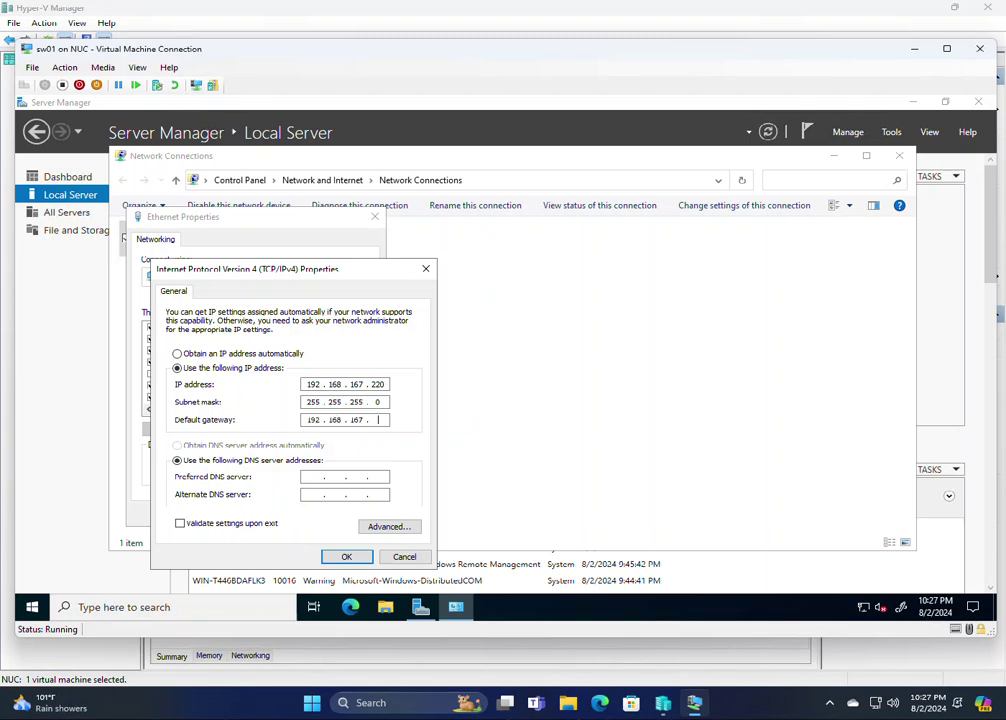
key("Tab")
key("Tab")
left_click(343, 556)
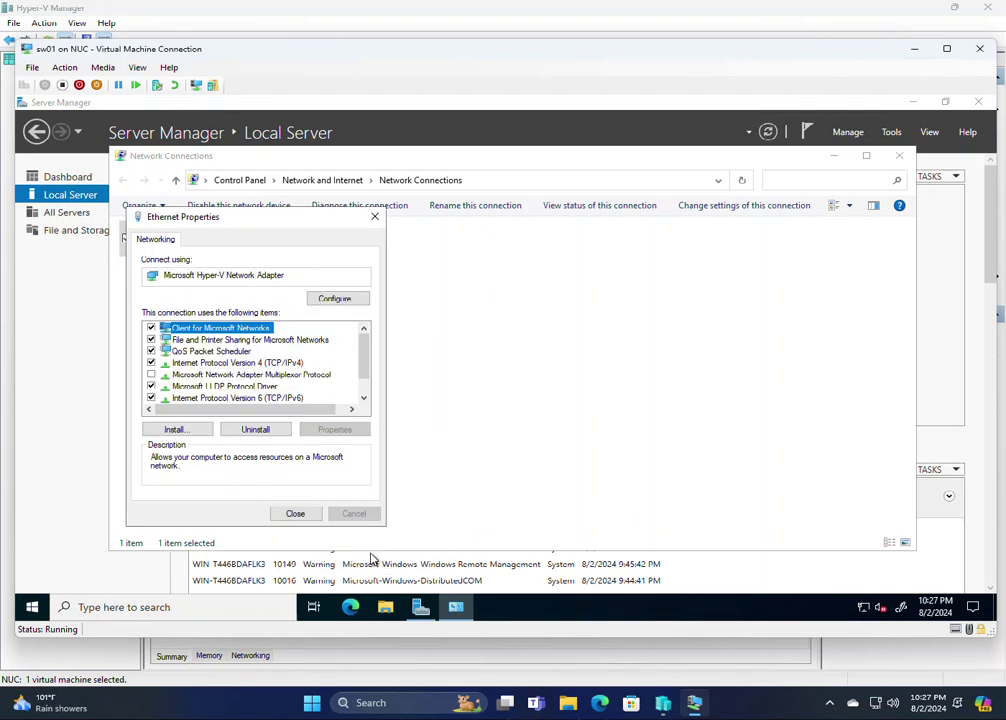
Close the Ethernet adapter properties and launch Command Prompt via a Start search for cmd
left_click(152, 399)
left_click(280, 513)
left_click(31, 607)
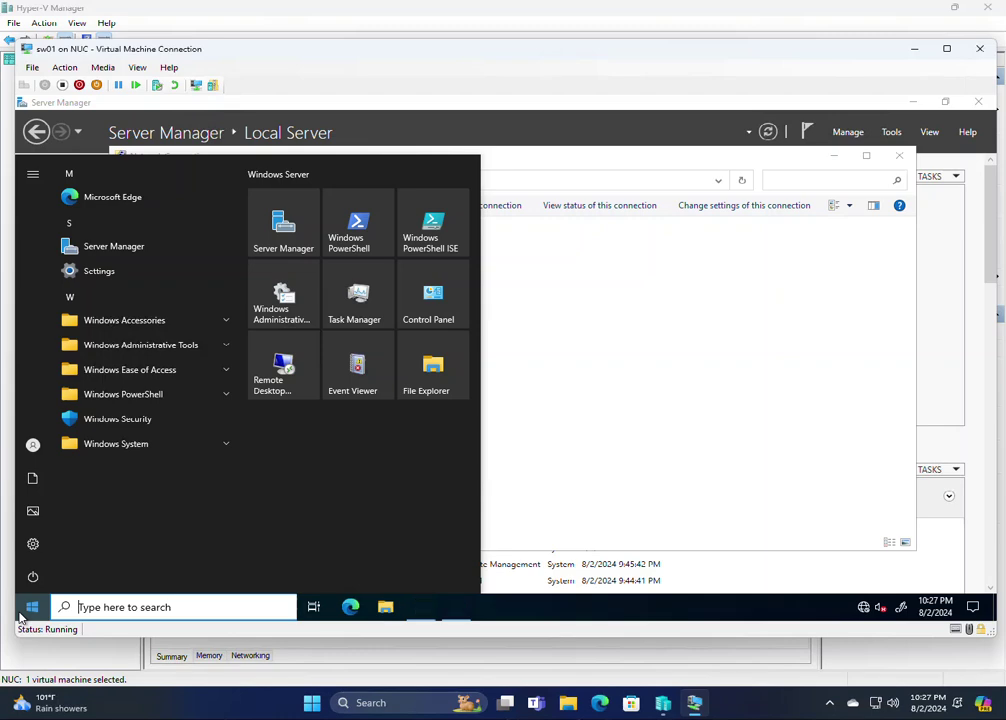
type("cmd")
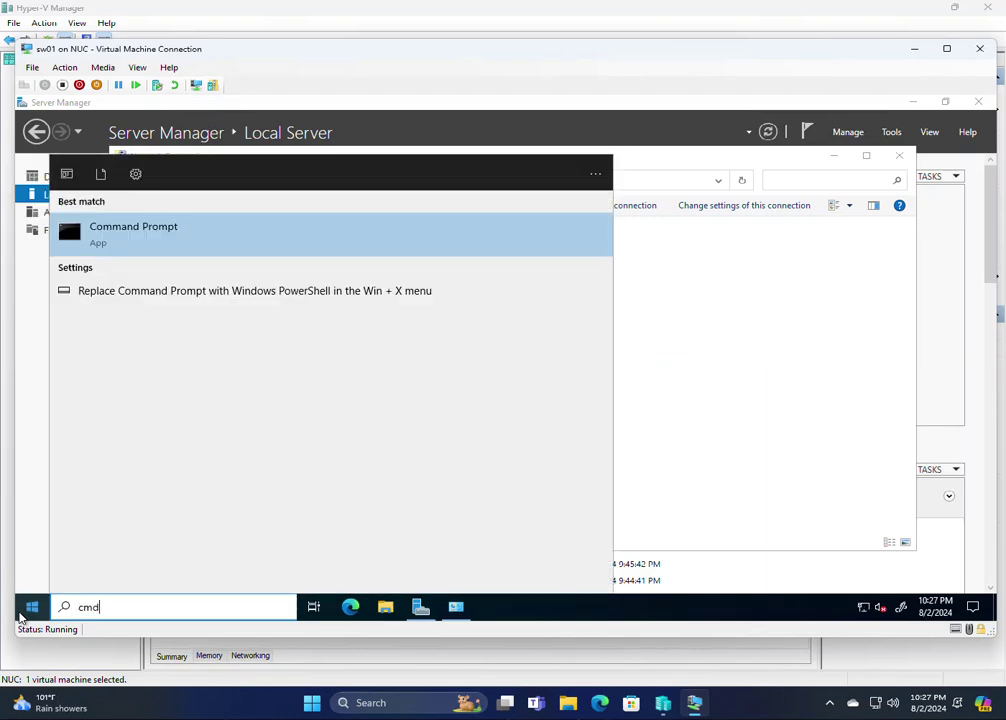
left_click(175, 247)
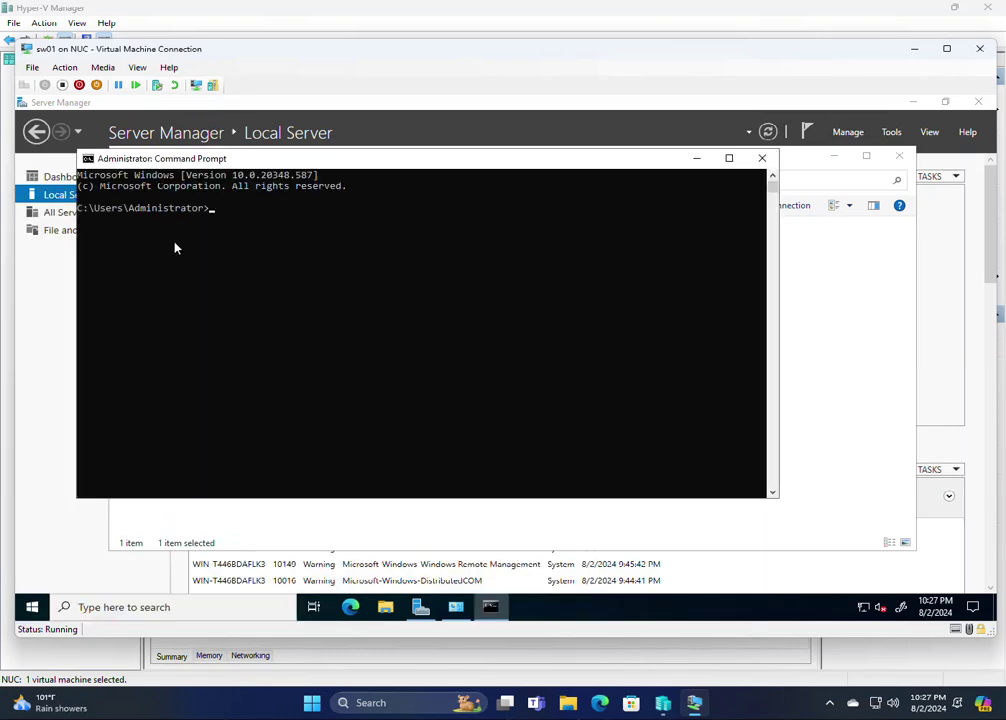
Ping x.local, confirm it resolves to 192.168.167.210, then close Network Connections and the console
type("ping x.local")
key("Return")
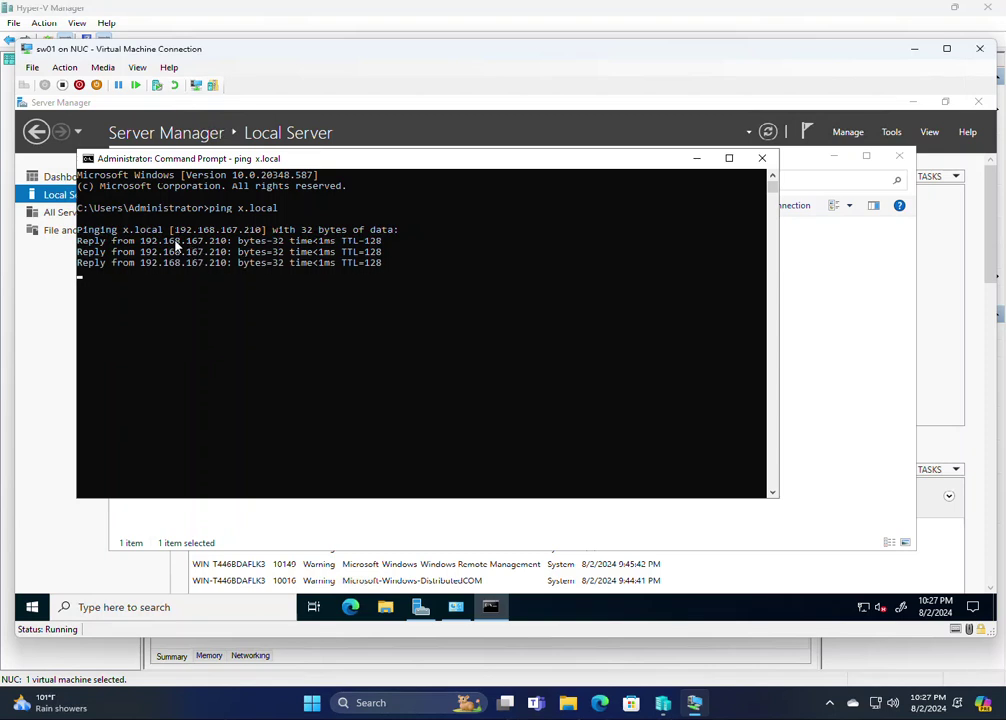
left_click_drag(176, 233, 259, 233)
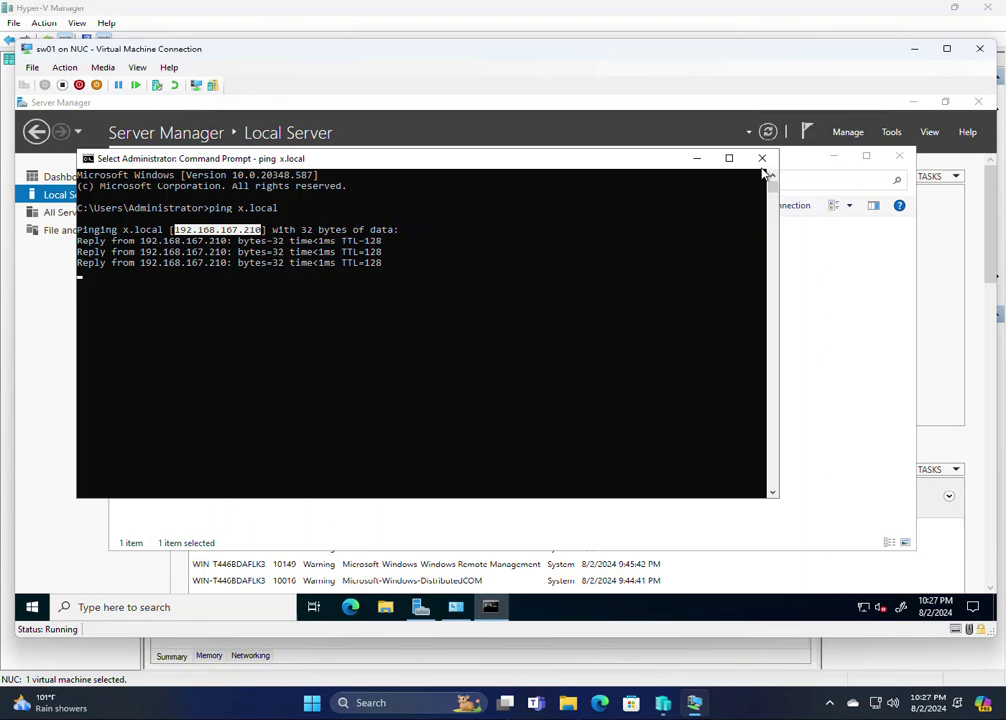
left_click(899, 156)
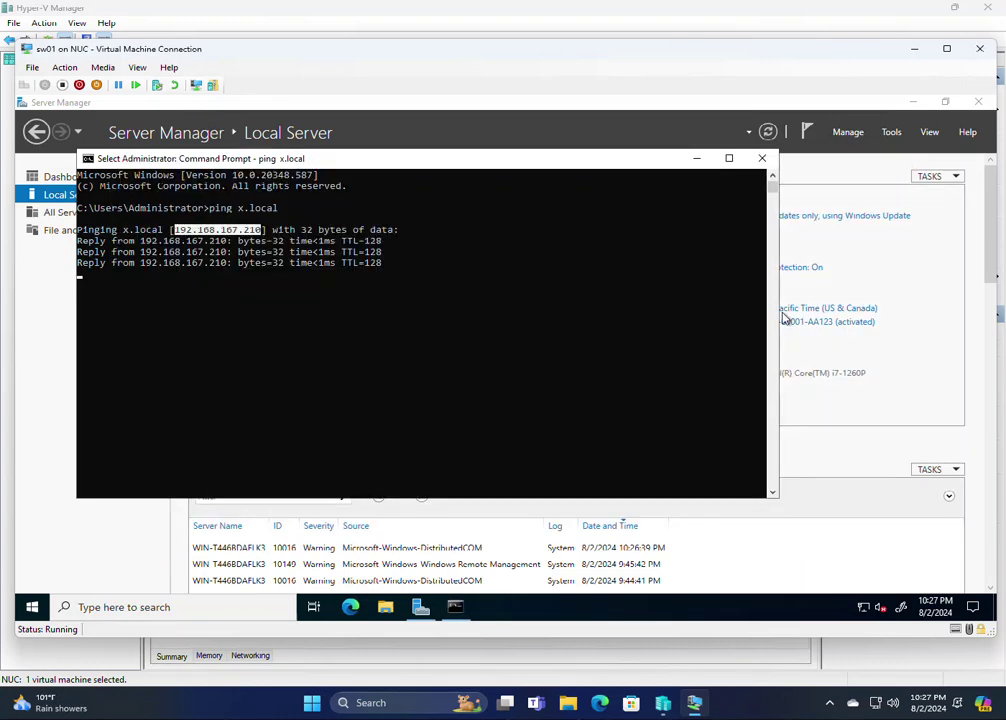
left_click(762, 158)
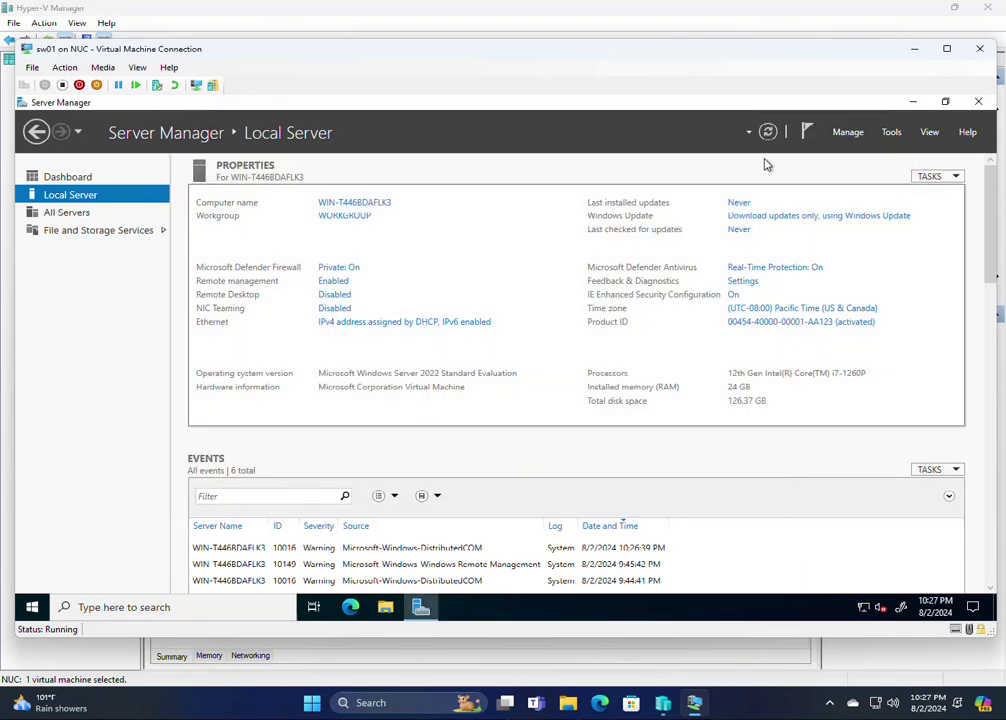
left_click(795, 309)
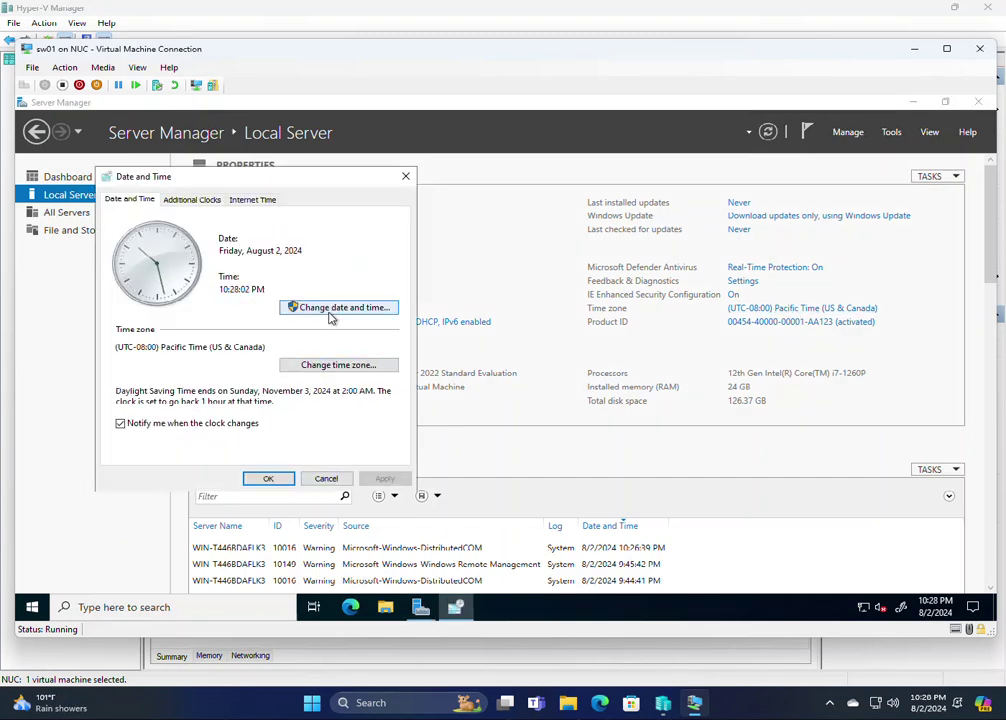
Set sw01's time zone to (UTC-07:00) Arizona and close Date and Time
left_click(320, 368)
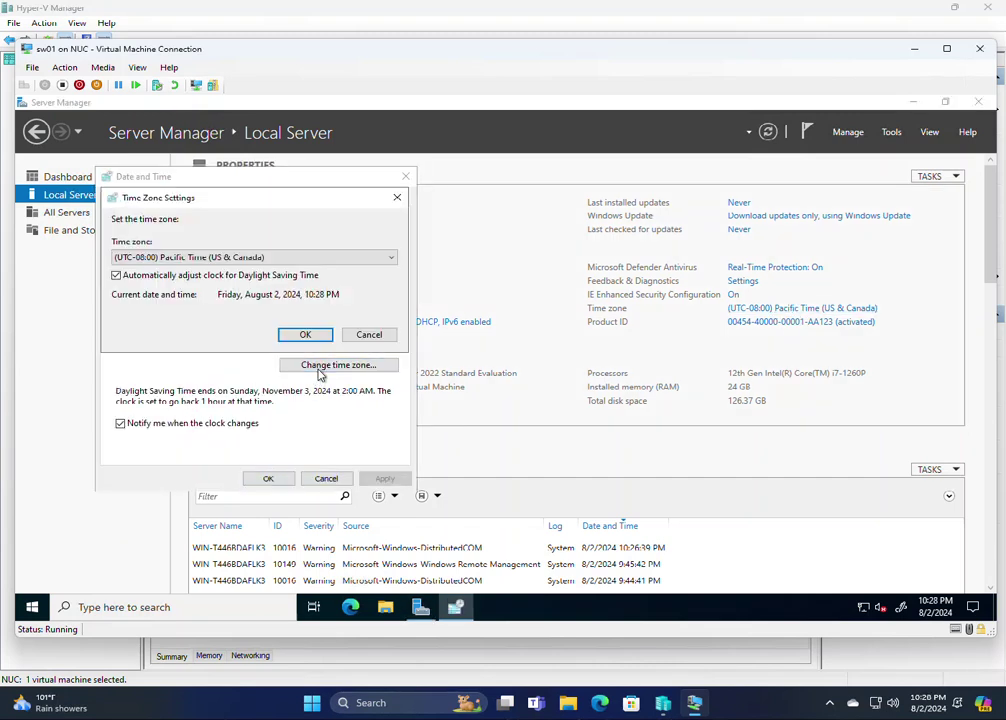
left_click(250, 259)
left_click(236, 277)
left_click(305, 335)
left_click(263, 478)
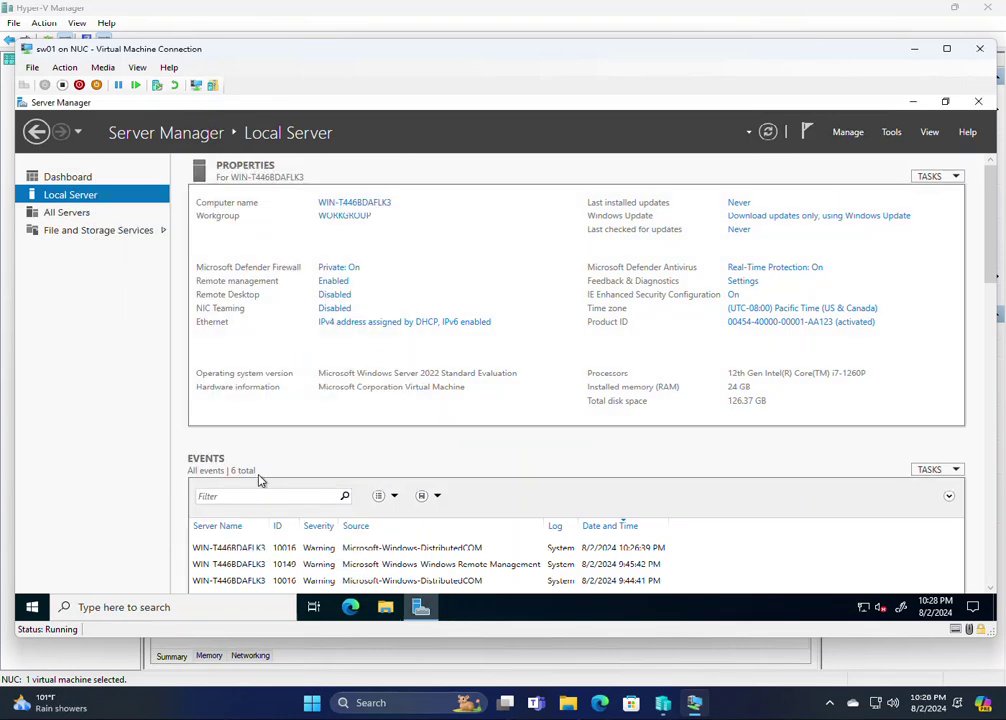
Rename the computer to sw01 and make it a member of domain x
left_click(347, 203)
left_click_drag(364, 208, 386, 188)
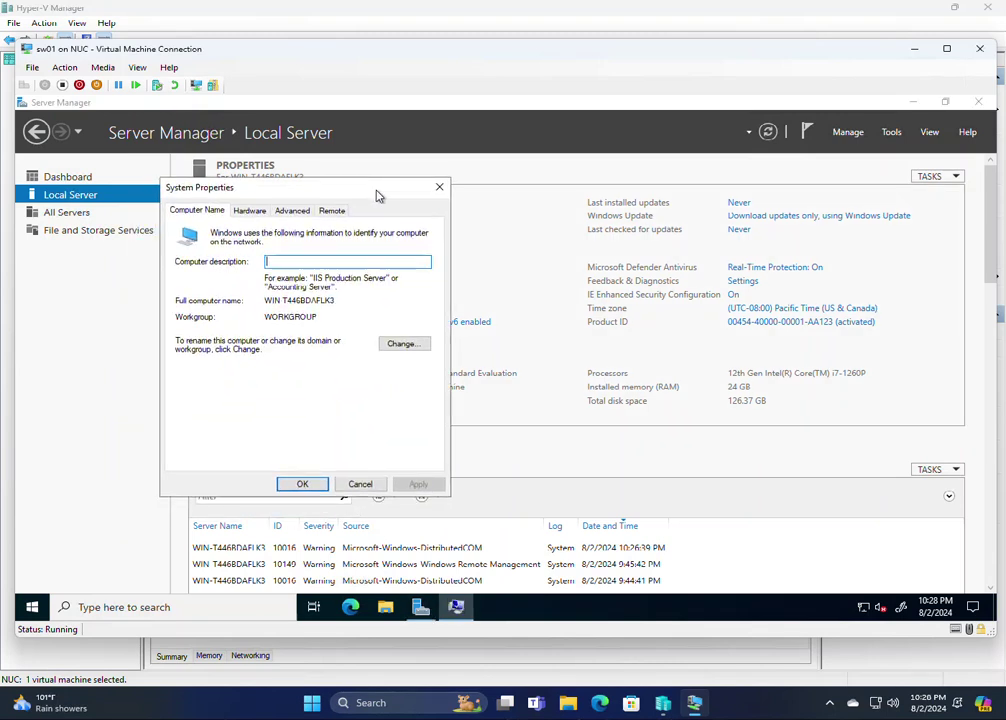
left_click(400, 343)
type("sw01")
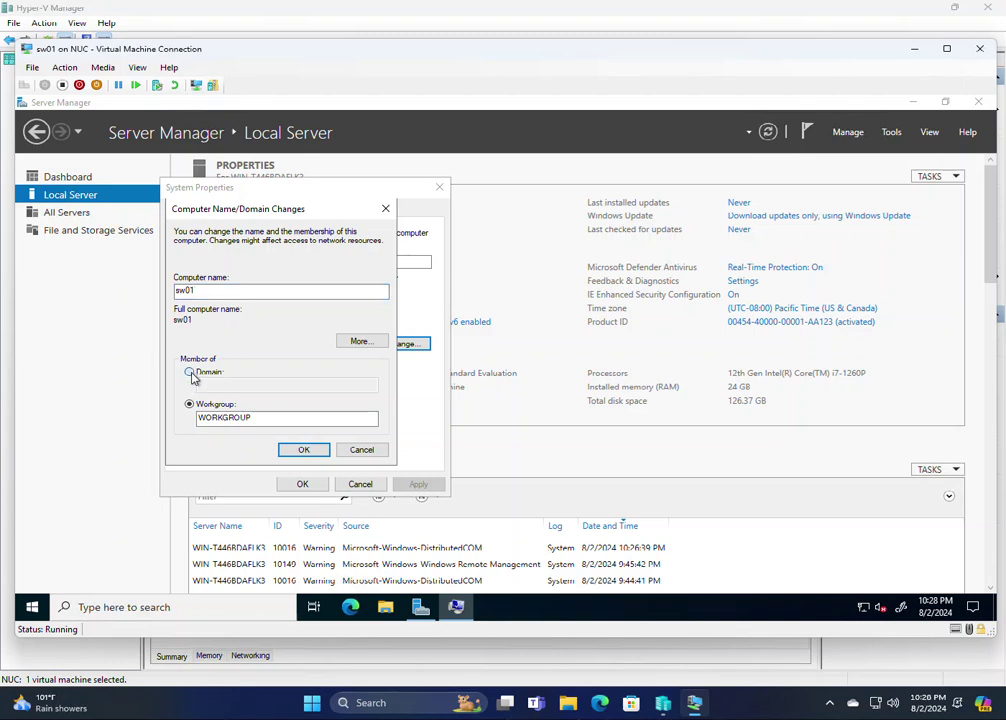
left_click(190, 372)
left_click(297, 382)
type("x")
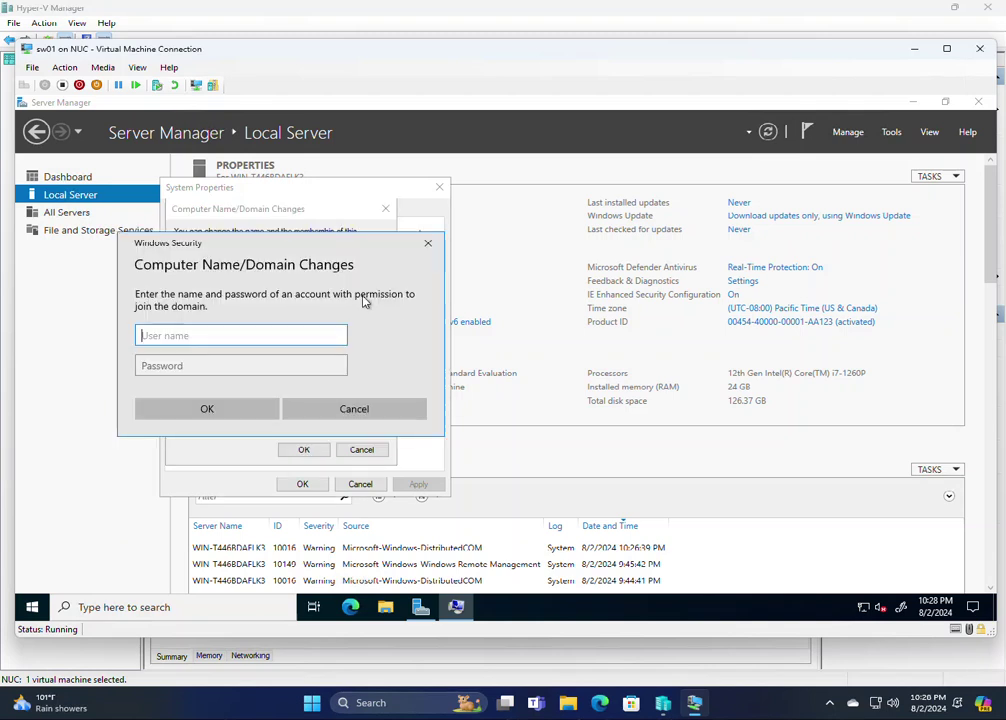
Authenticate the domain join with the x\opsguy domain admin credentials
left_click_drag(282, 244, 378, 249)
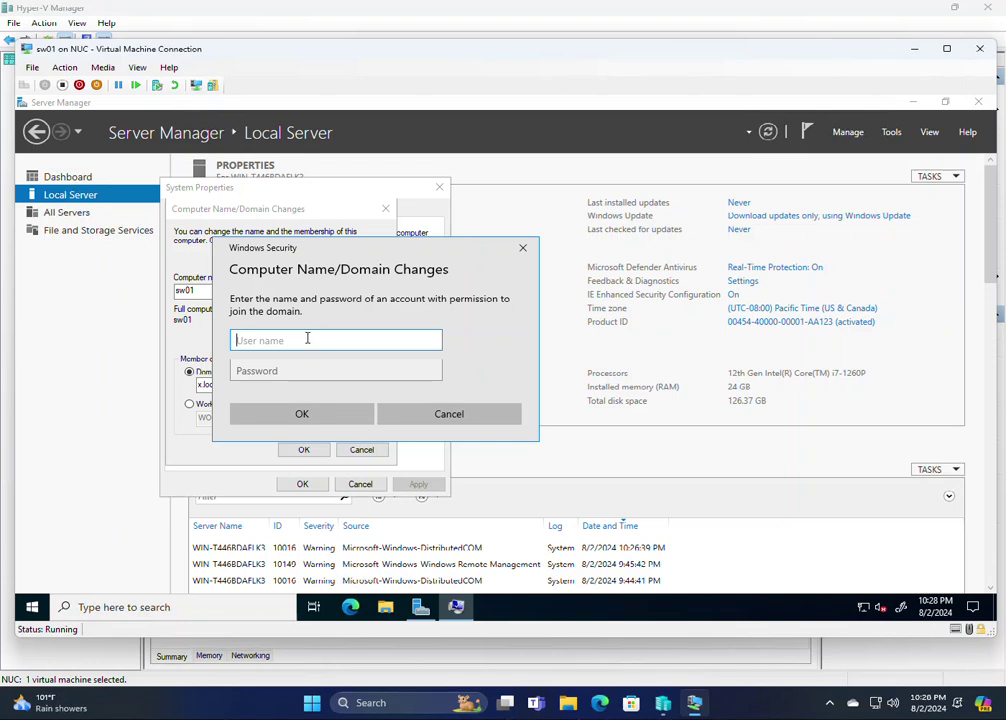
type("x\\opsguy")
key("Tab")
type("●●●●●●●●●●●●●●")
key("Return")
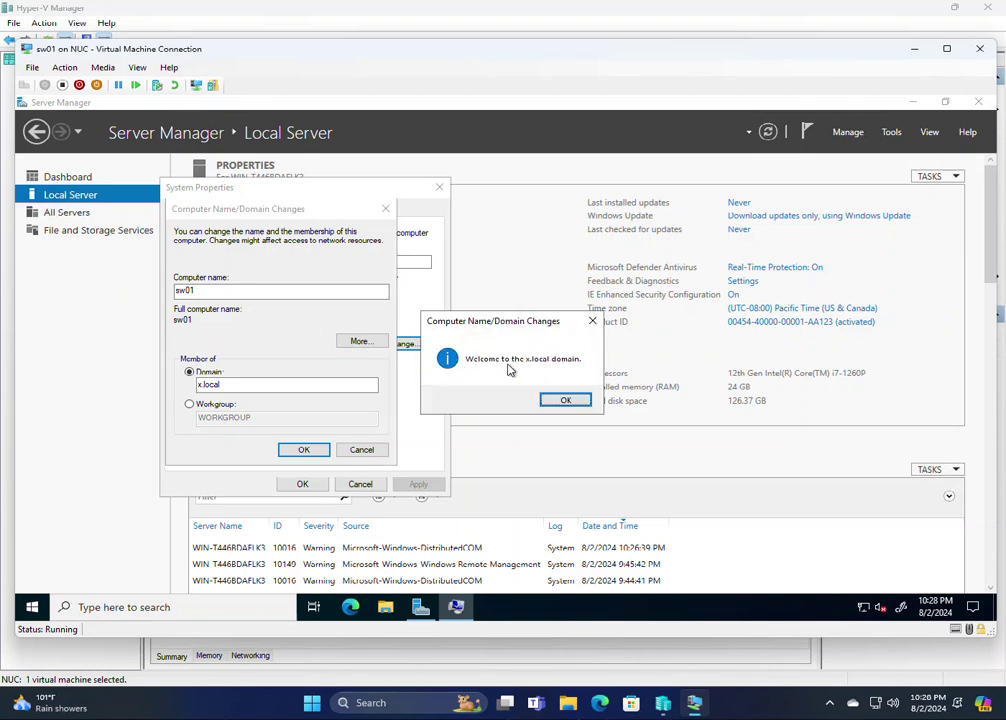
Acknowledge the welcome and restart notices, close System Properties, and restart now
left_click(565, 401)
left_click(594, 370)
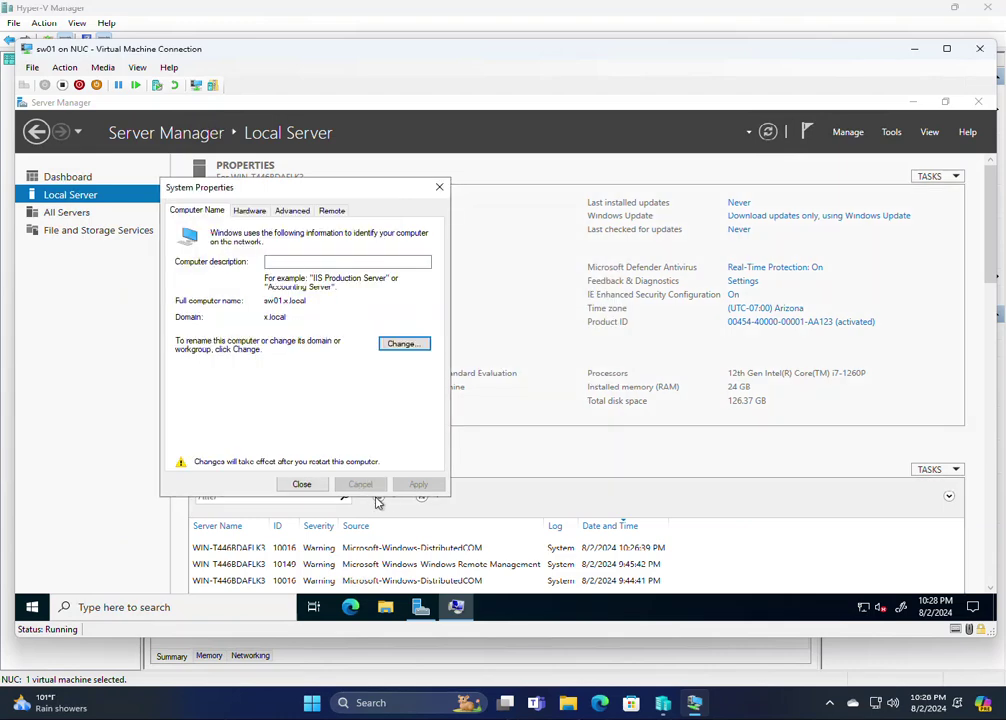
left_click(300, 484)
left_click(526, 366)
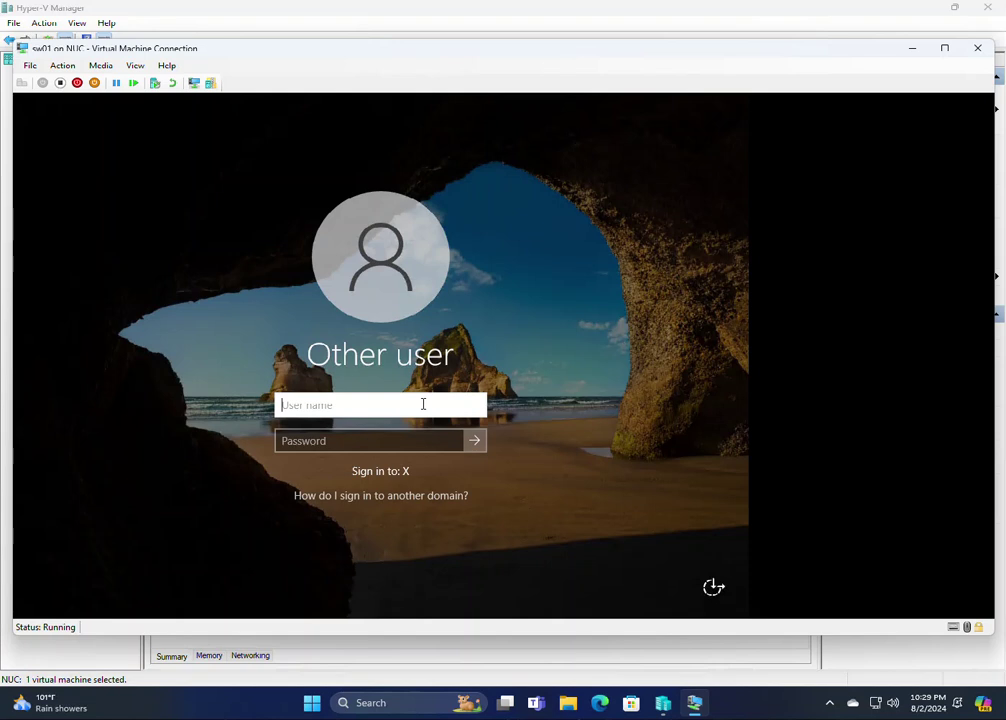
Sign in to the domain as opsguy and permanently dismiss the Admin Center pop-up
type("opsguy")
key("Tab")
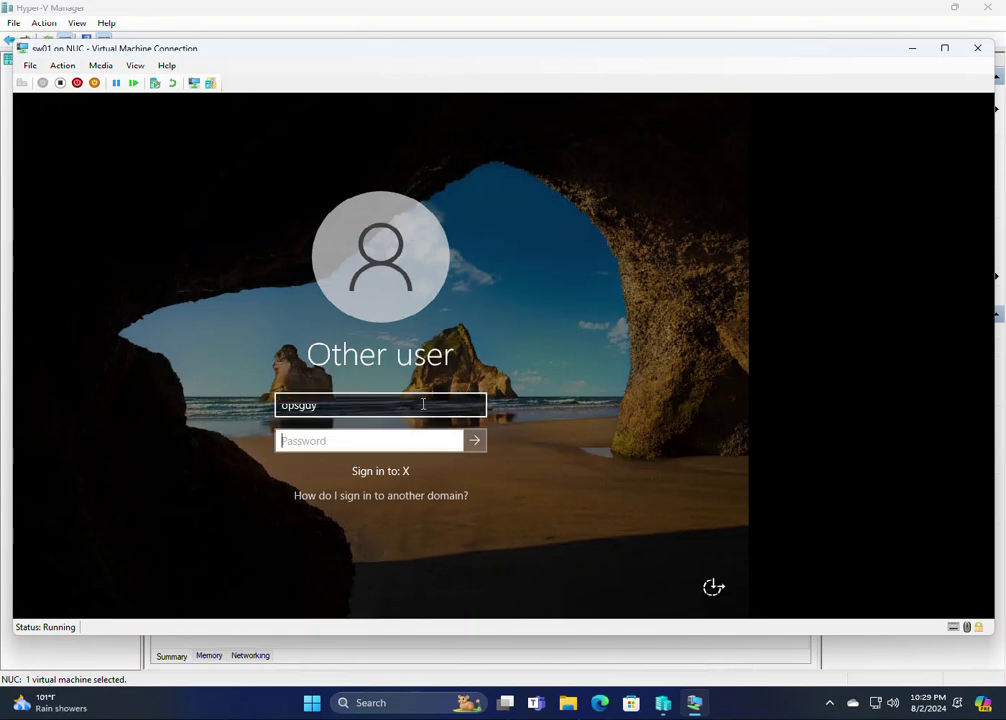
type("***************")
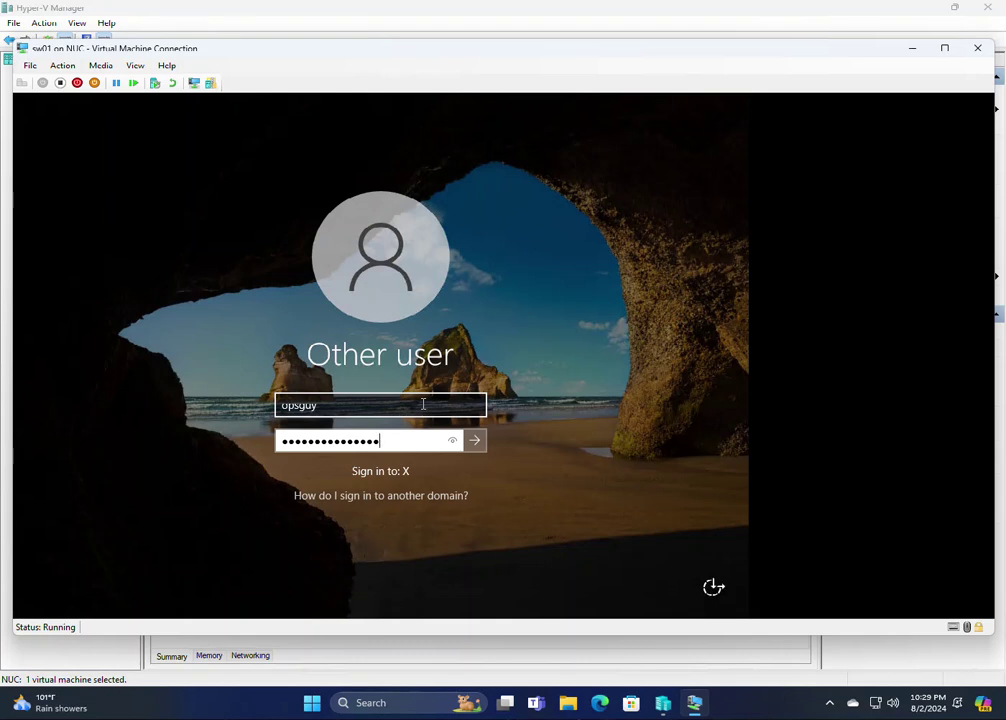
key("Return")
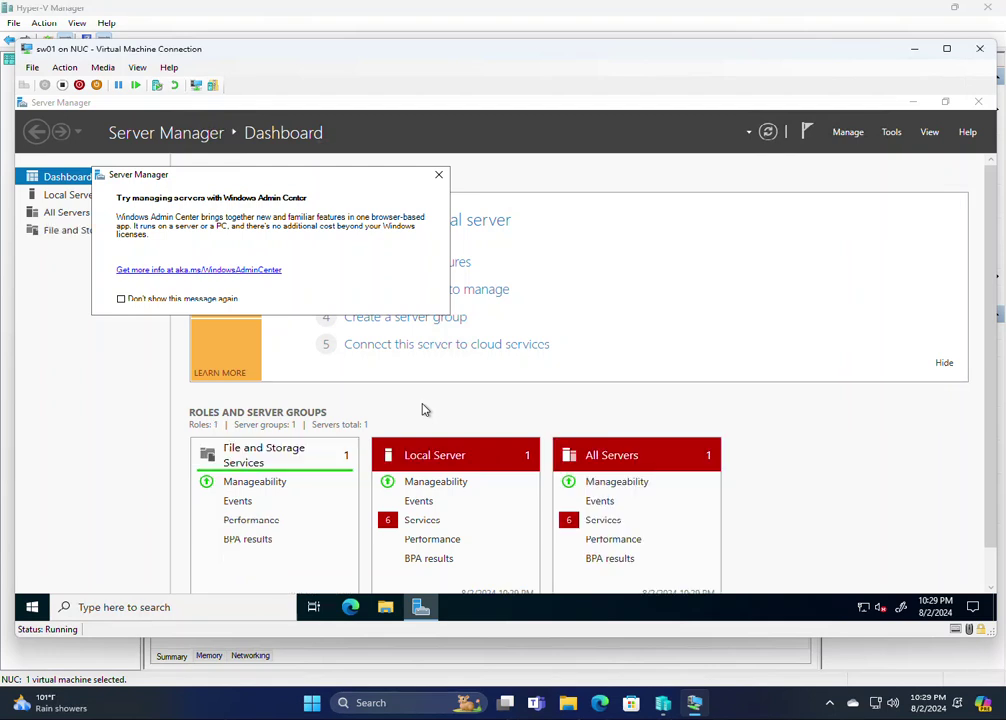
left_click(178, 299)
left_click(438, 175)
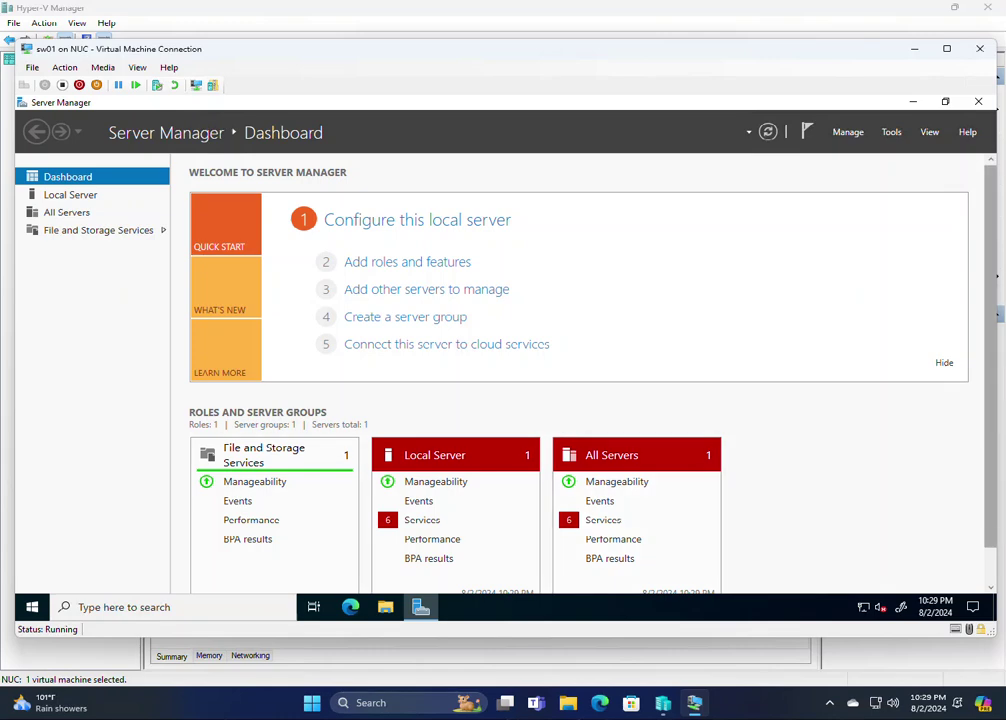